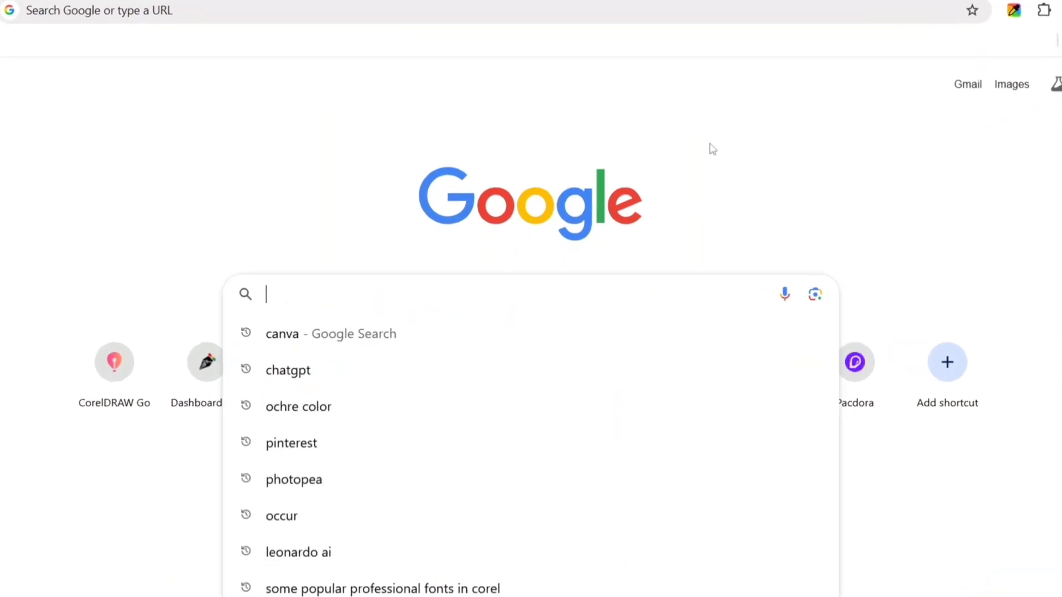
Search Google for coreldraw go and open the CorelDRAW Go site at go.corel.com.
type("coreldraw go")
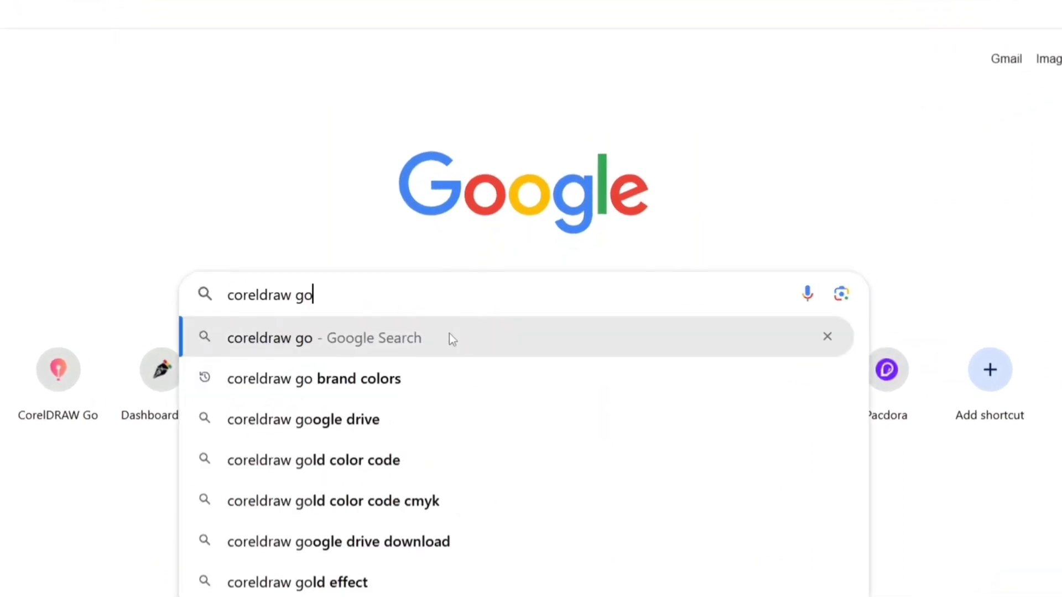
left_click(449, 335)
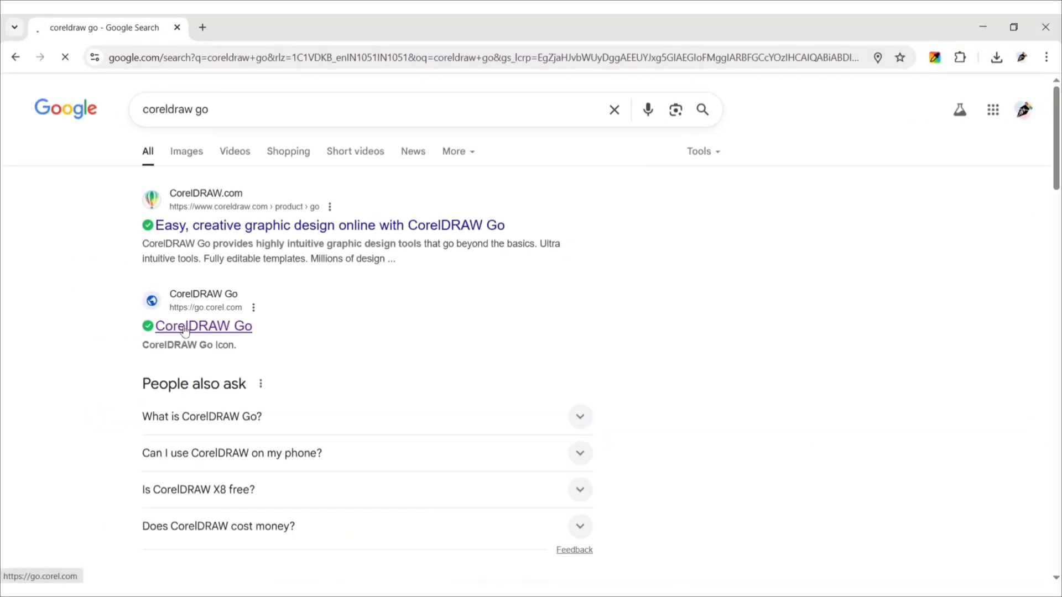
left_click(185, 328)
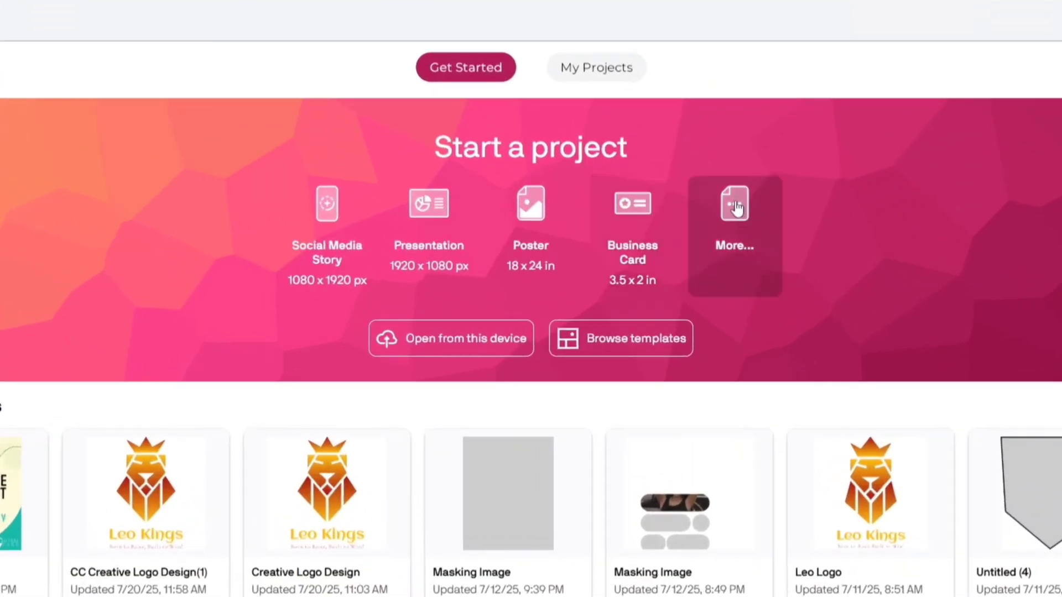
Create a custom blank RGB project of 1080 × 1080 px and name it Park Promotion Poster.
left_click(729, 213)
left_click(101, 206)
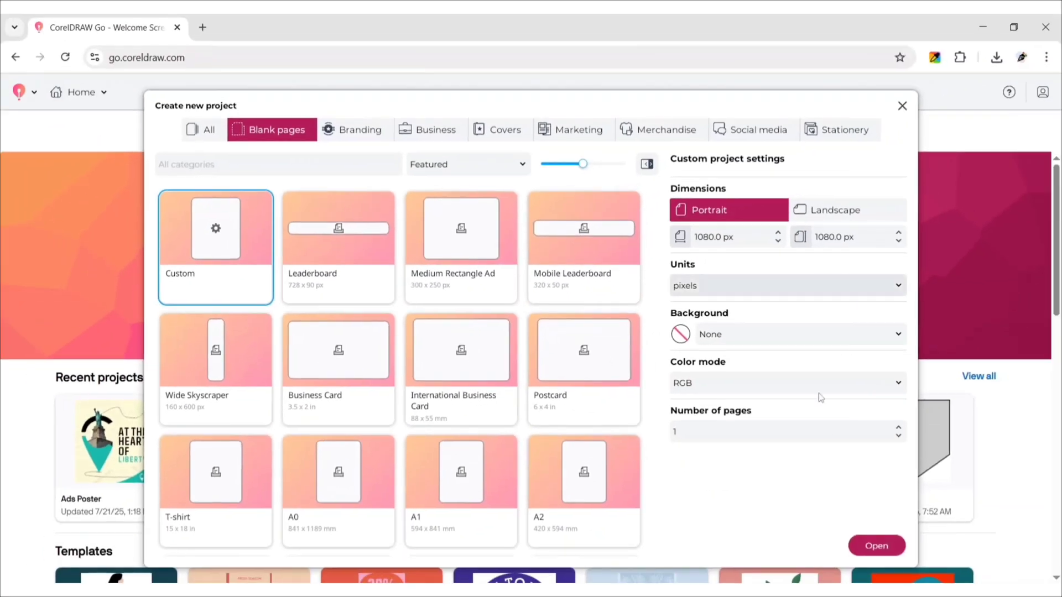
left_click(872, 544)
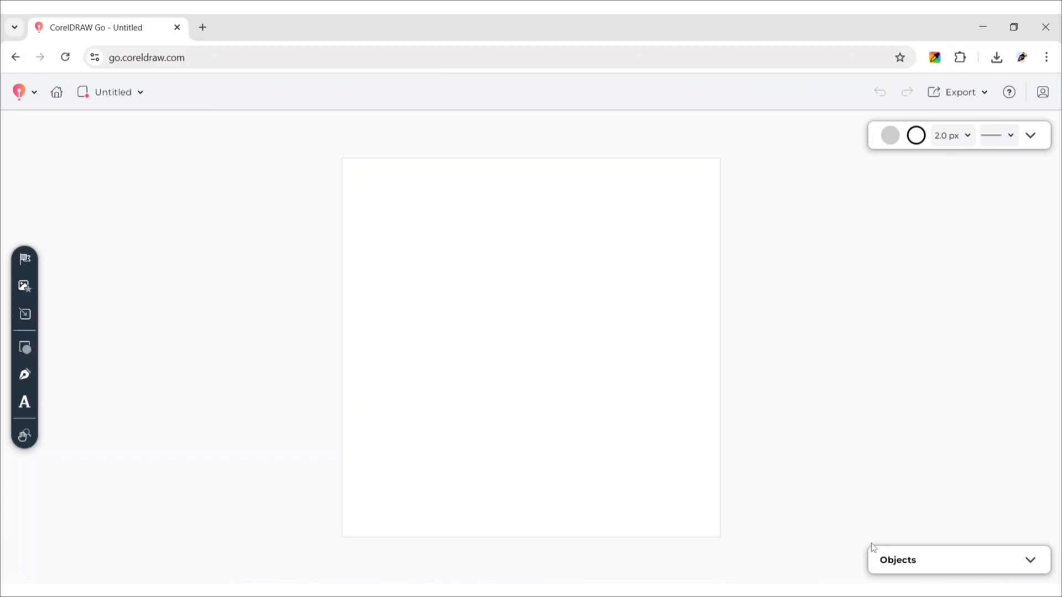
left_click(108, 92)
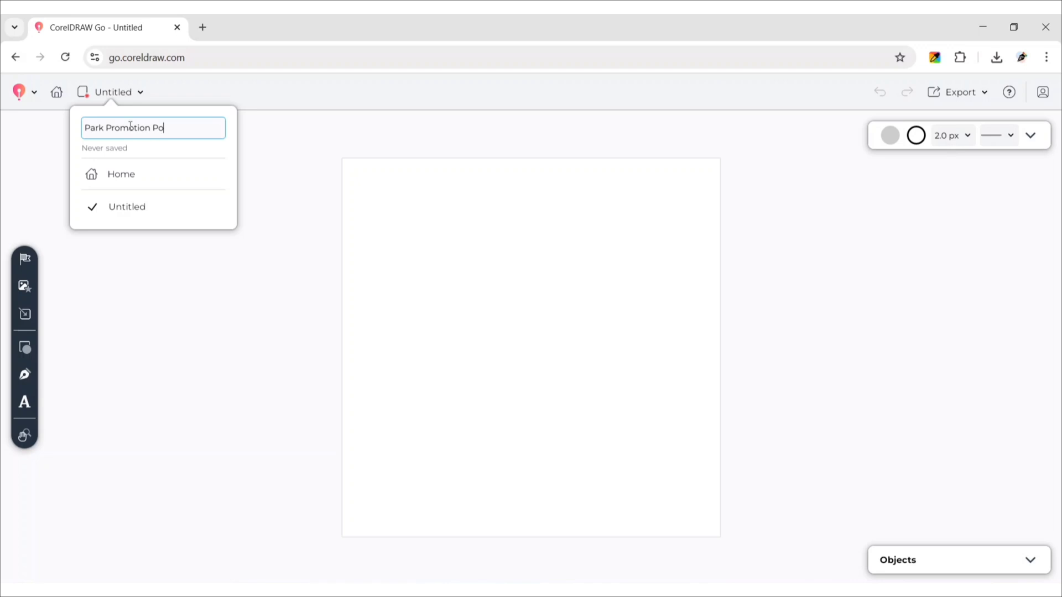
key("Return")
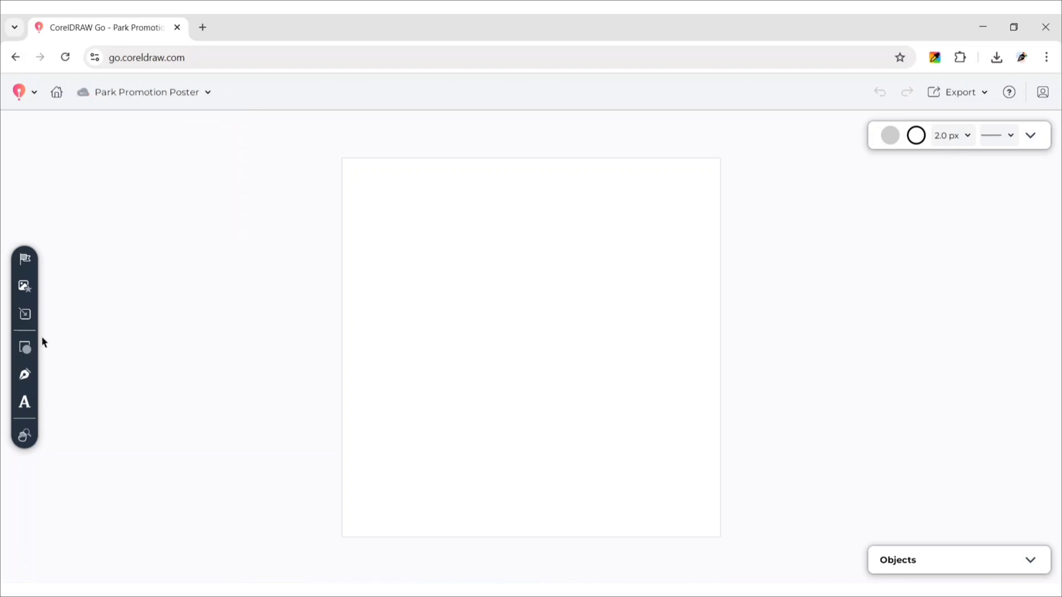
Draw a 1080 × 1080 px rectangle covering the whole page and turn off its outline.
left_click(24, 348)
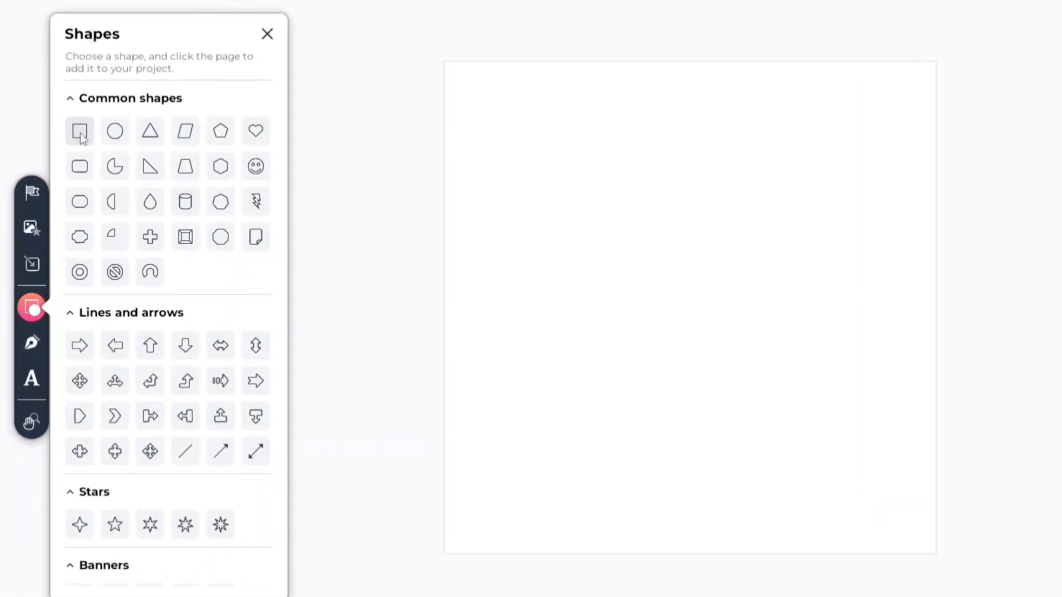
left_click(81, 133)
left_click_drag(445, 61, 933, 547)
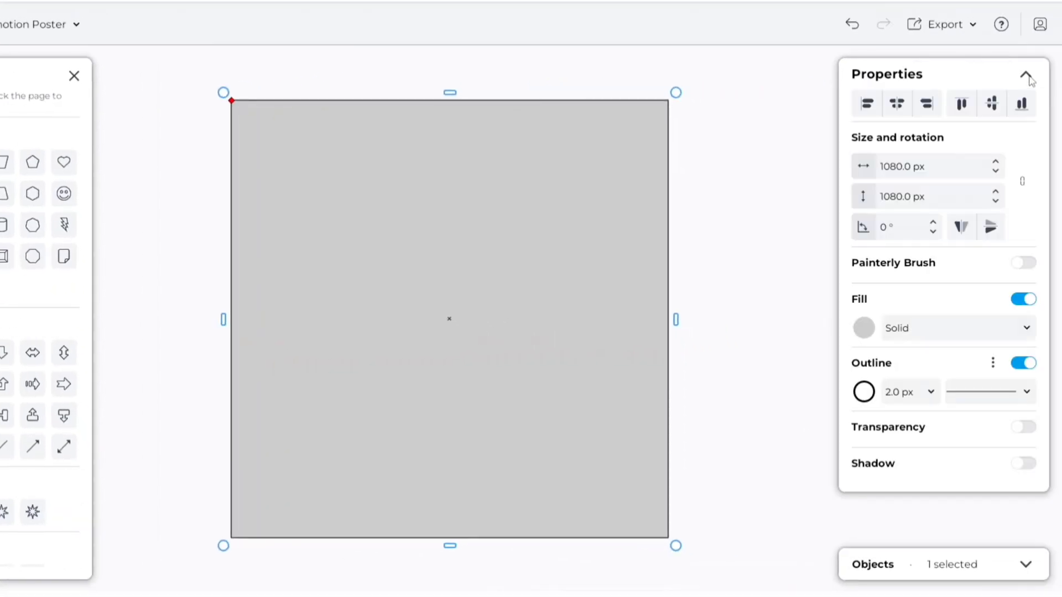
left_click(1024, 365)
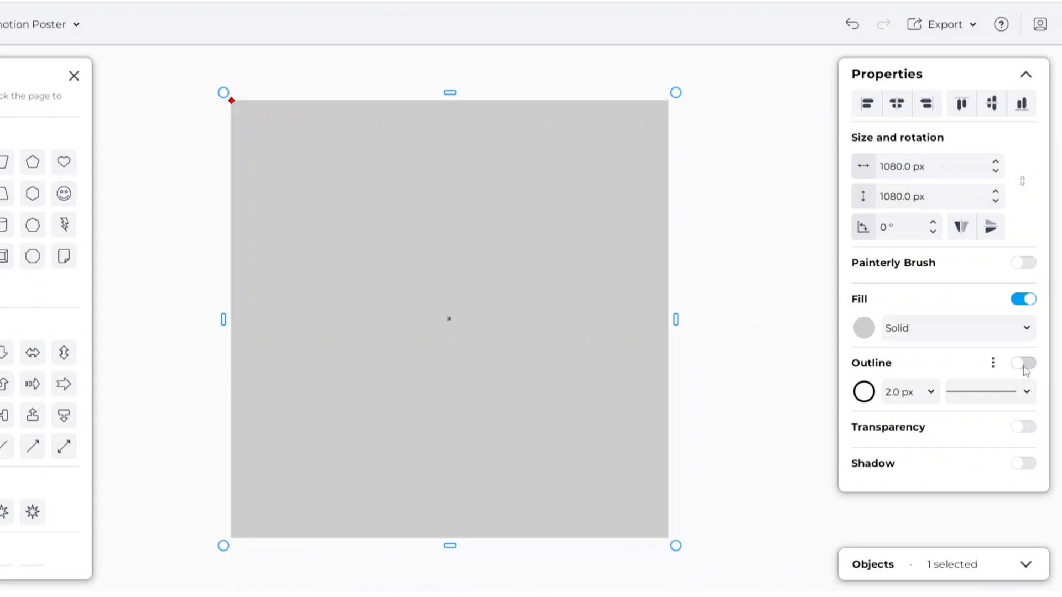
Fill the page-sized rectangle with the custom hex color FFFBDB.
left_click(866, 329)
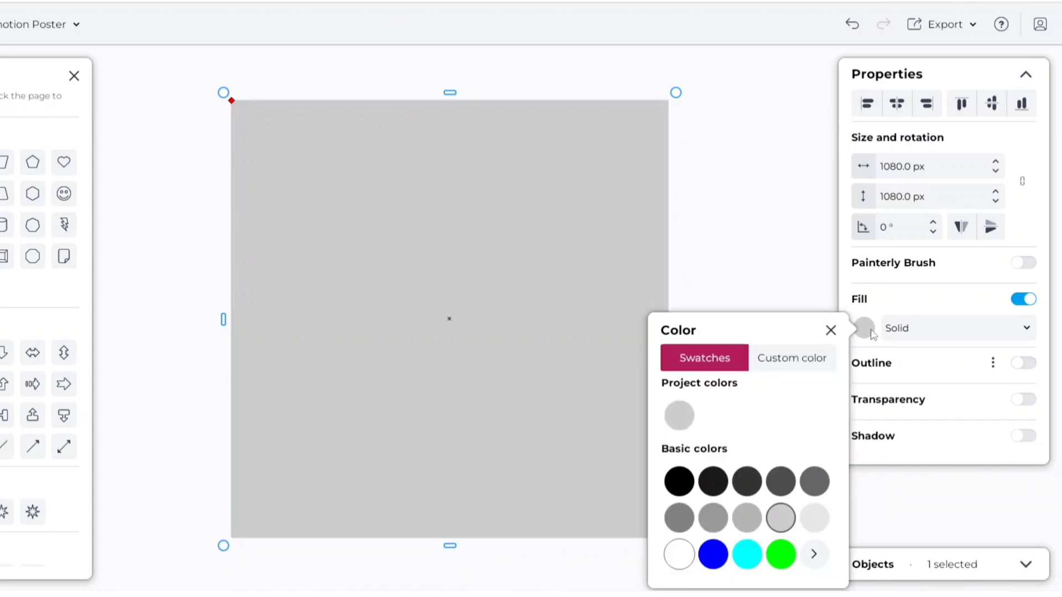
left_click(778, 361)
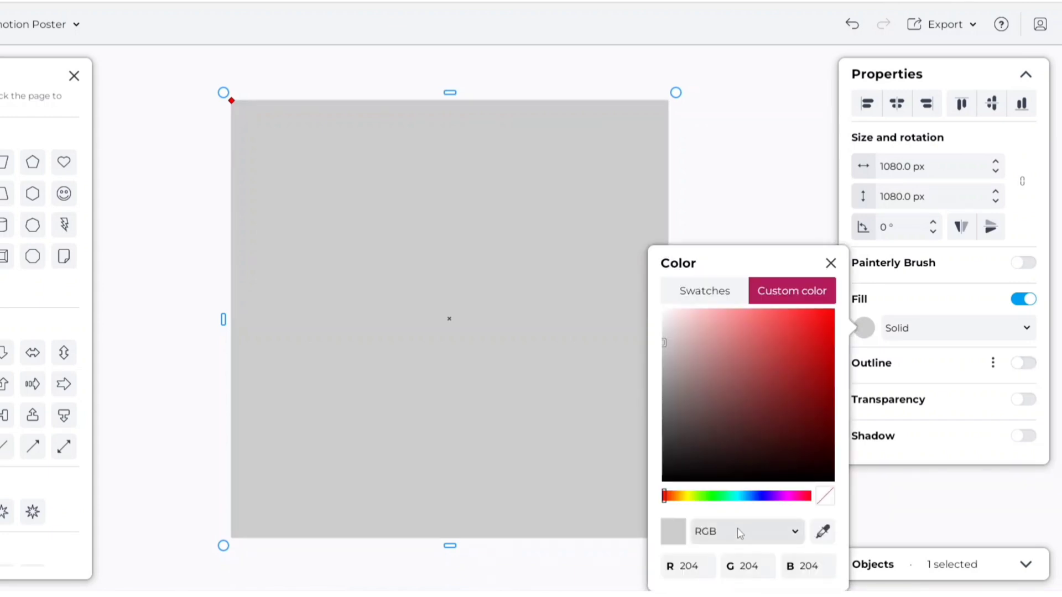
left_click(737, 531)
left_click(721, 575)
key("Tab")
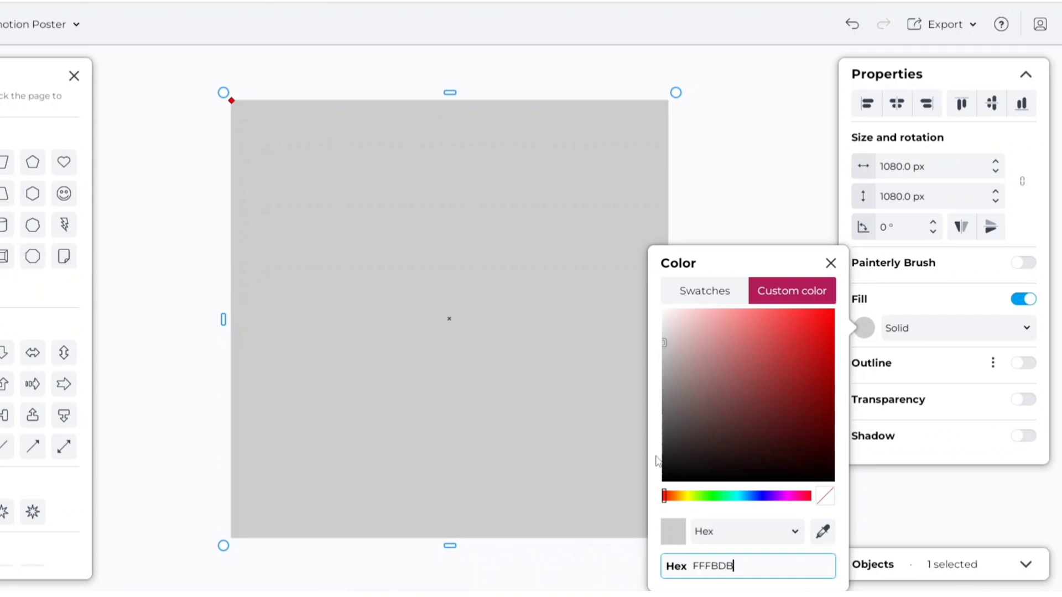
key("Return")
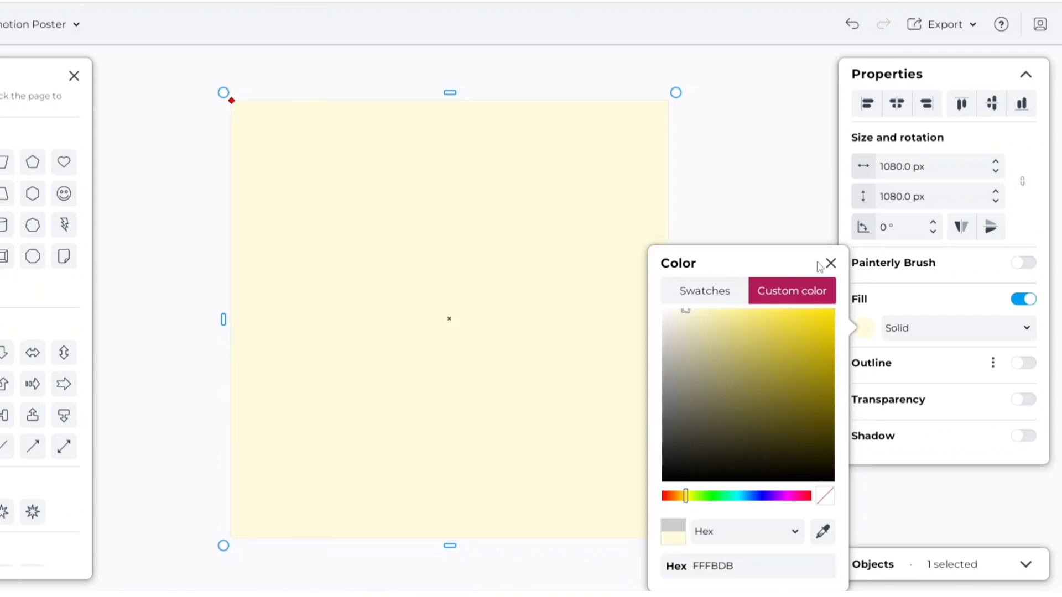
left_click(831, 264)
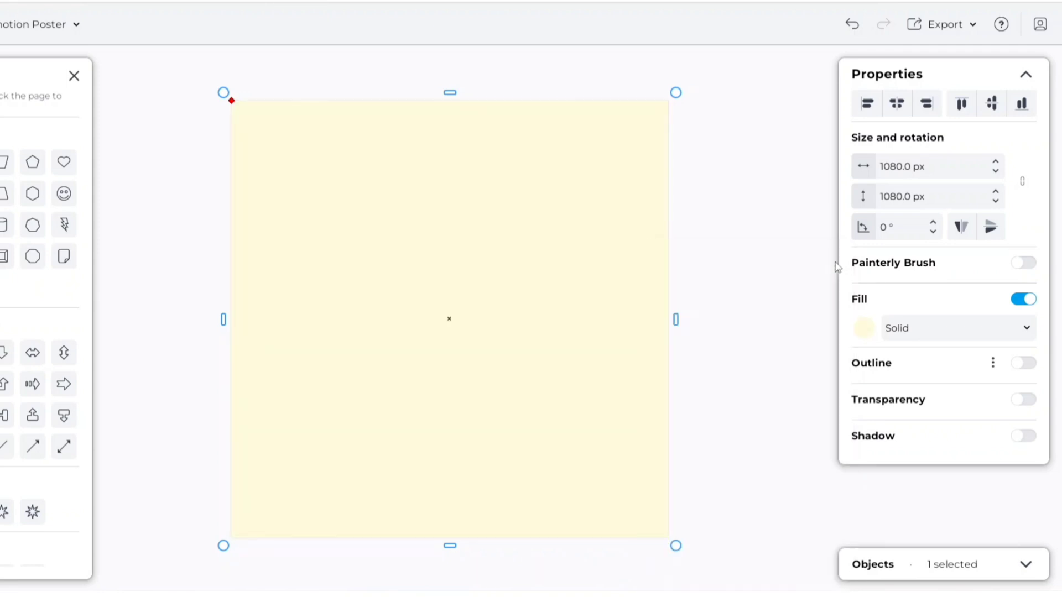
Convert the cream background rectangle to a mask frame and deselect it.
right_click(597, 340)
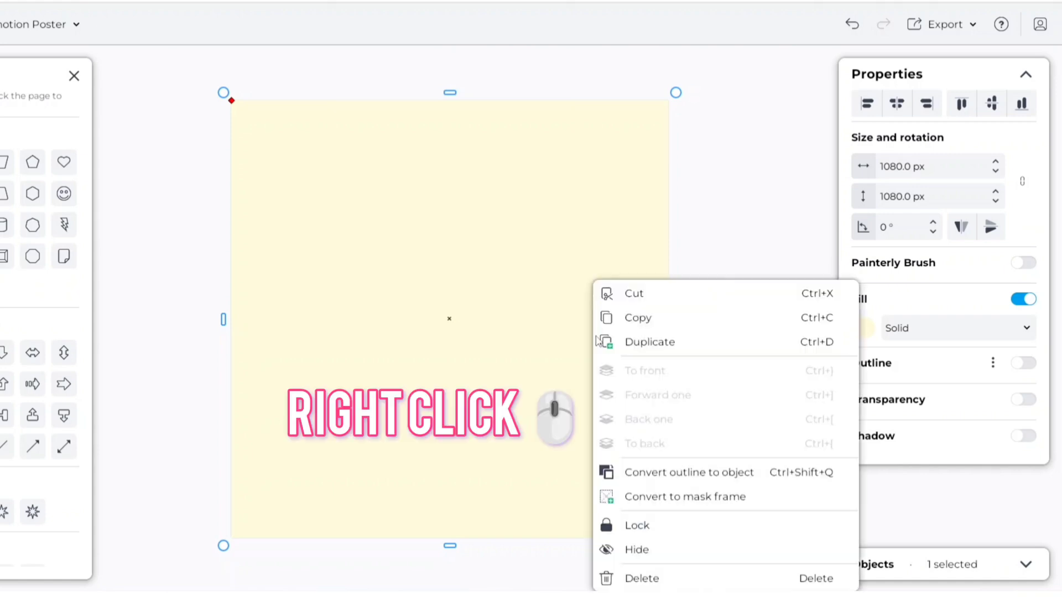
left_click(679, 496)
left_click(74, 76)
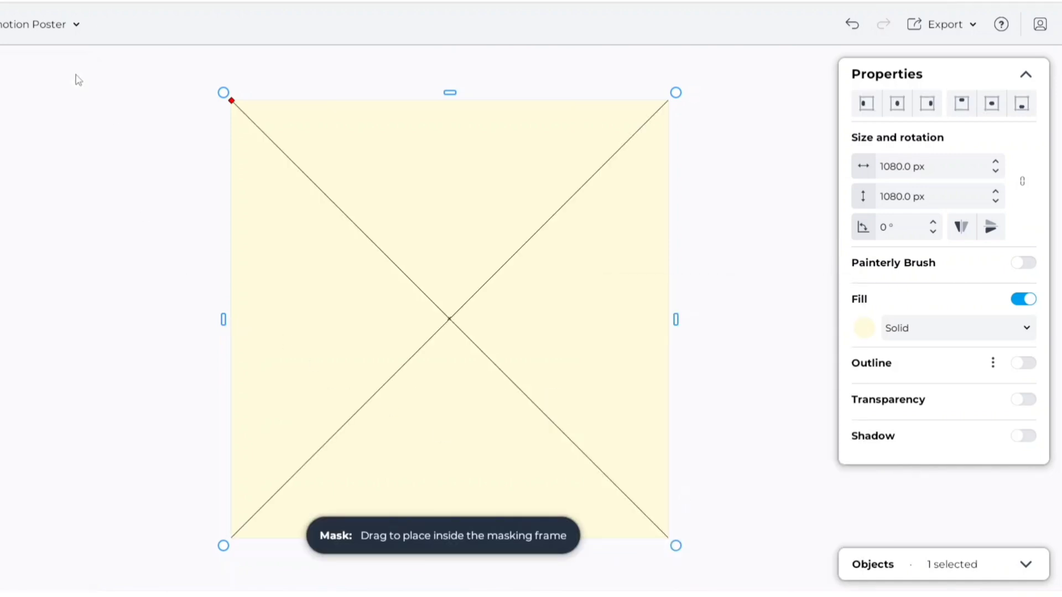
left_click(78, 275)
Import Road Map.png onto the page and place it inside the rectangle mask frame.
left_click(28, 279)
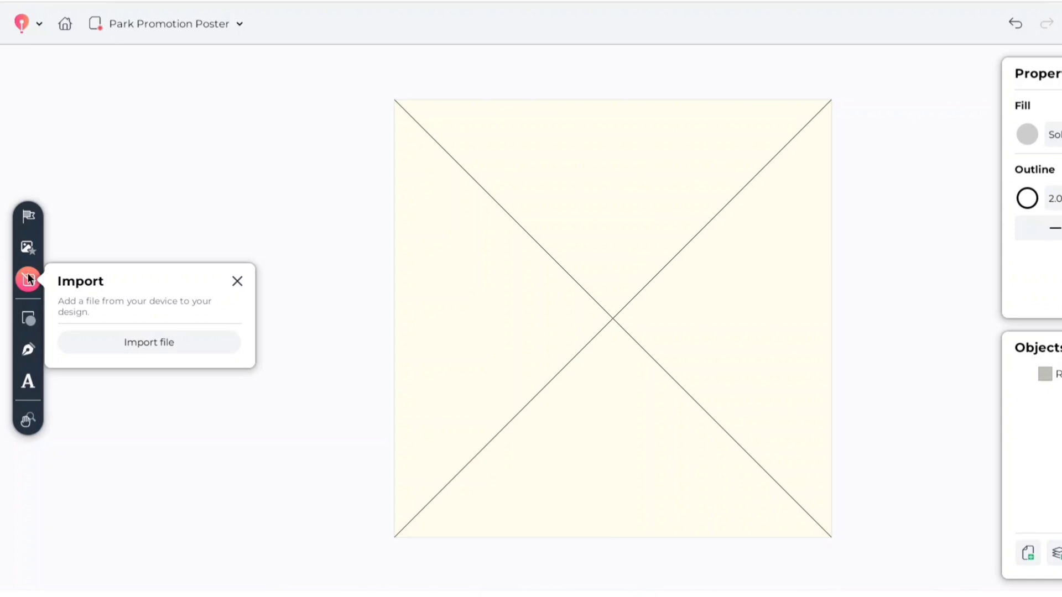
left_click(132, 343)
left_click(169, 119)
left_click(479, 395)
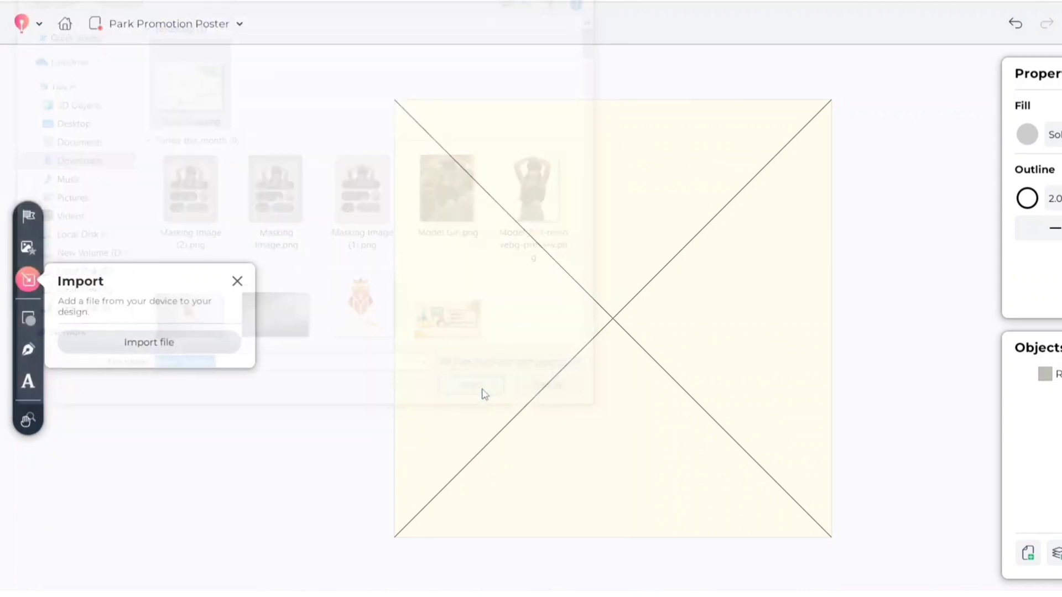
left_click_drag(432, 168, 629, 367)
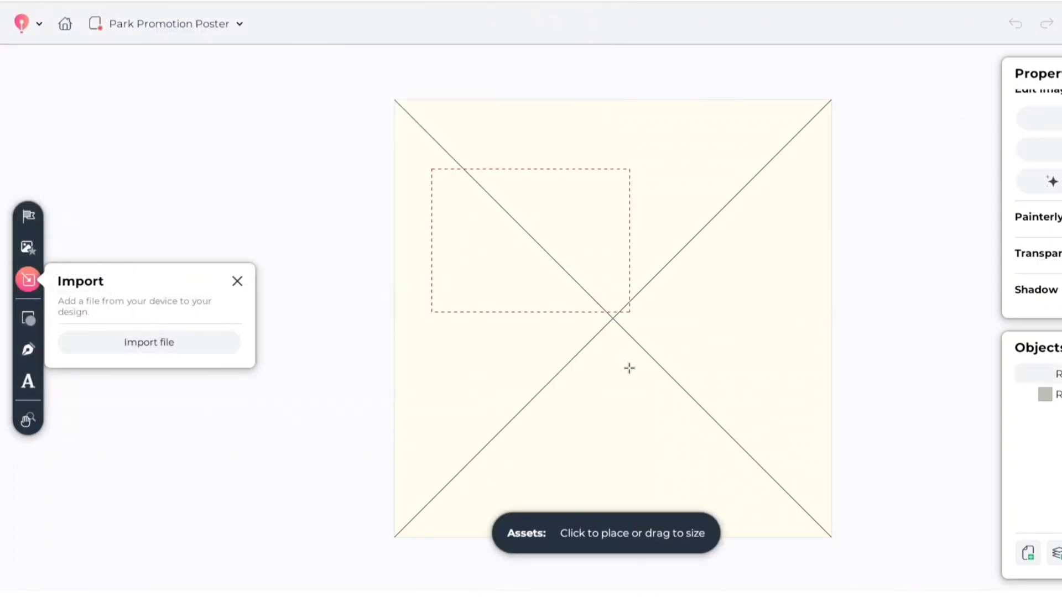
left_click_drag(567, 266, 600, 301)
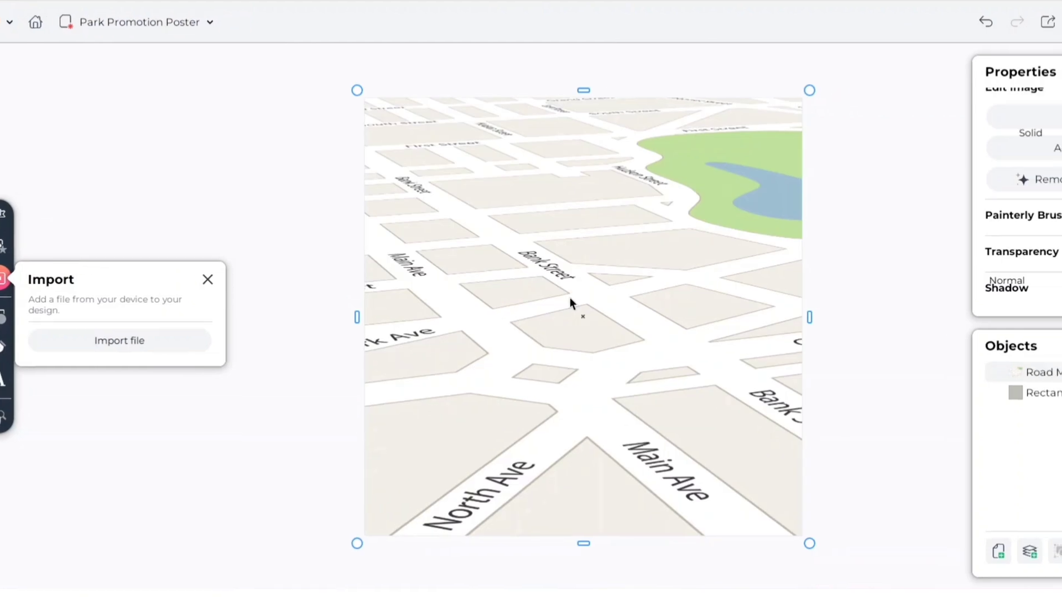
Apply transparency to Road Map.png inside the frame, using Multiply mode at 80 %.
double_click(917, 382)
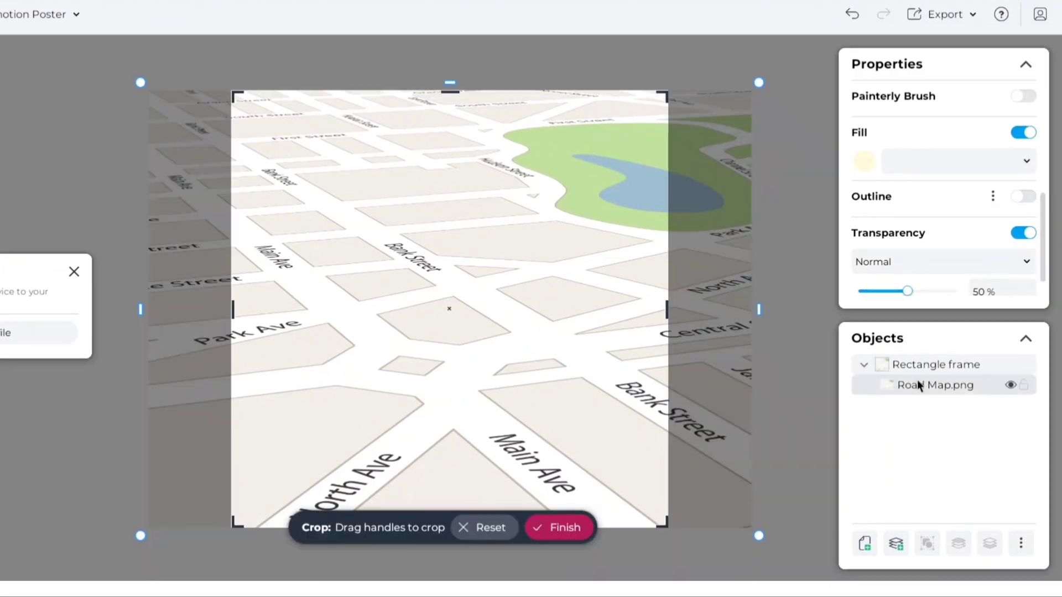
left_click(1029, 245)
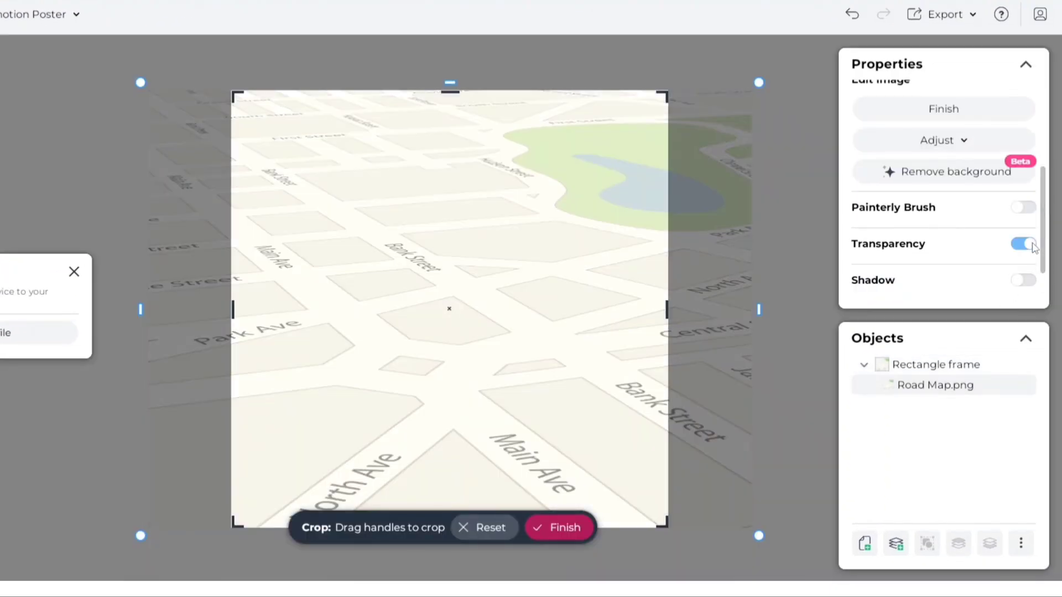
scroll(1047, 247, "down", 1)
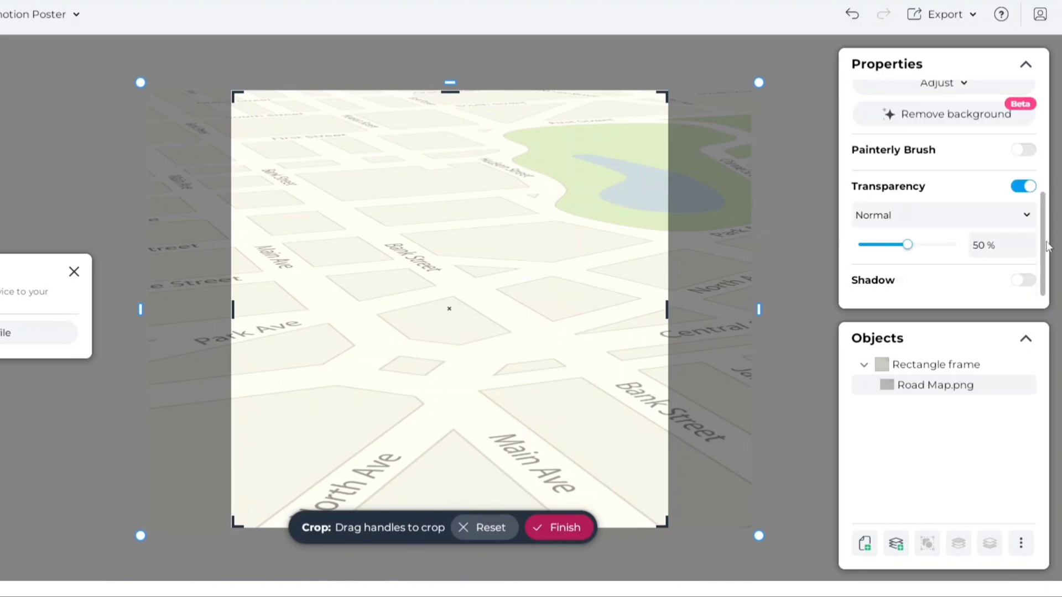
left_click(997, 216)
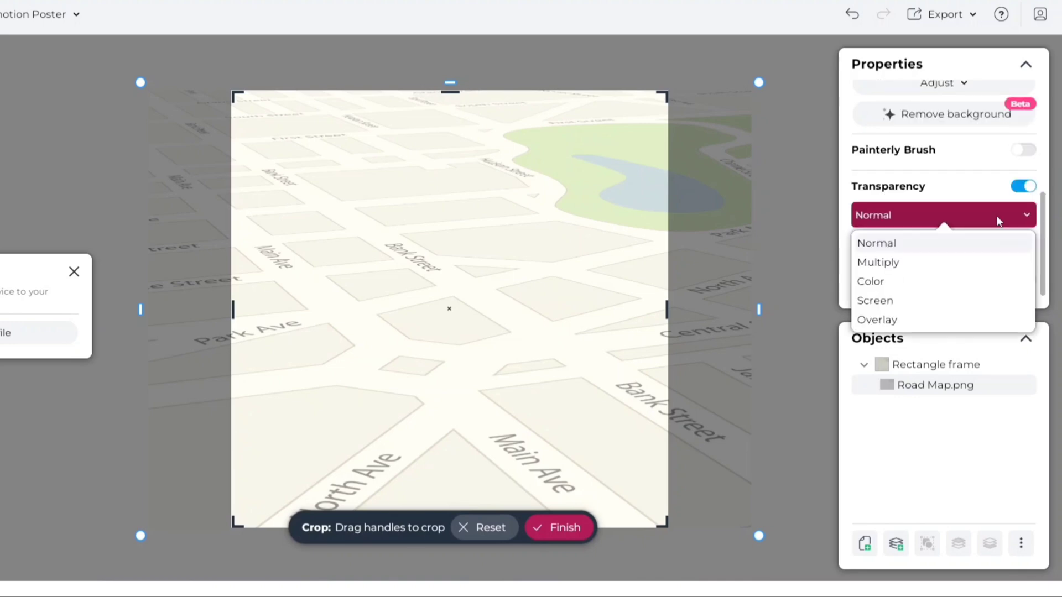
left_click(962, 263)
left_click(993, 252)
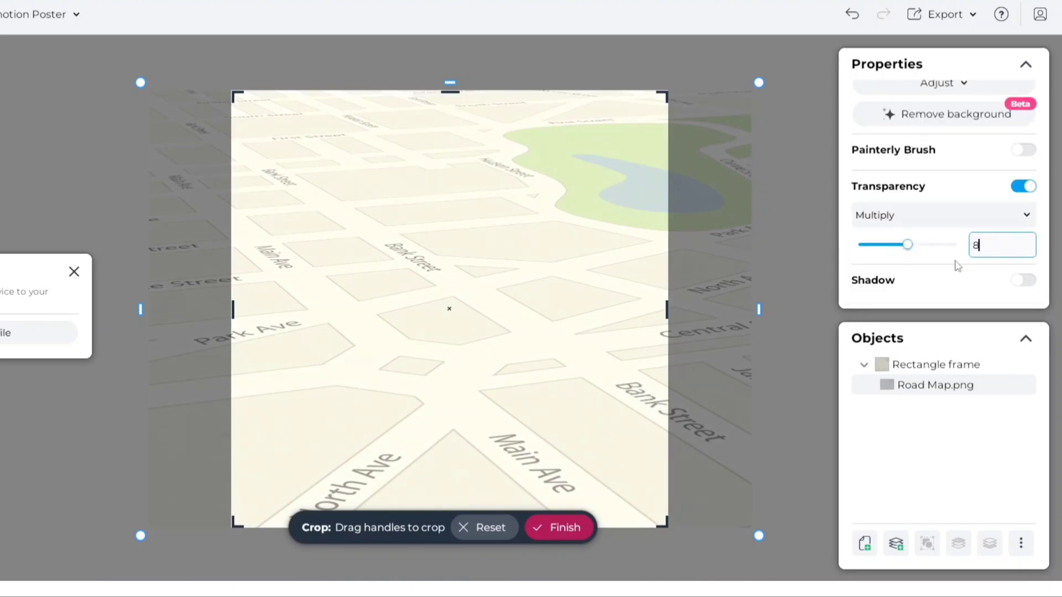
type("80")
left_click(955, 260)
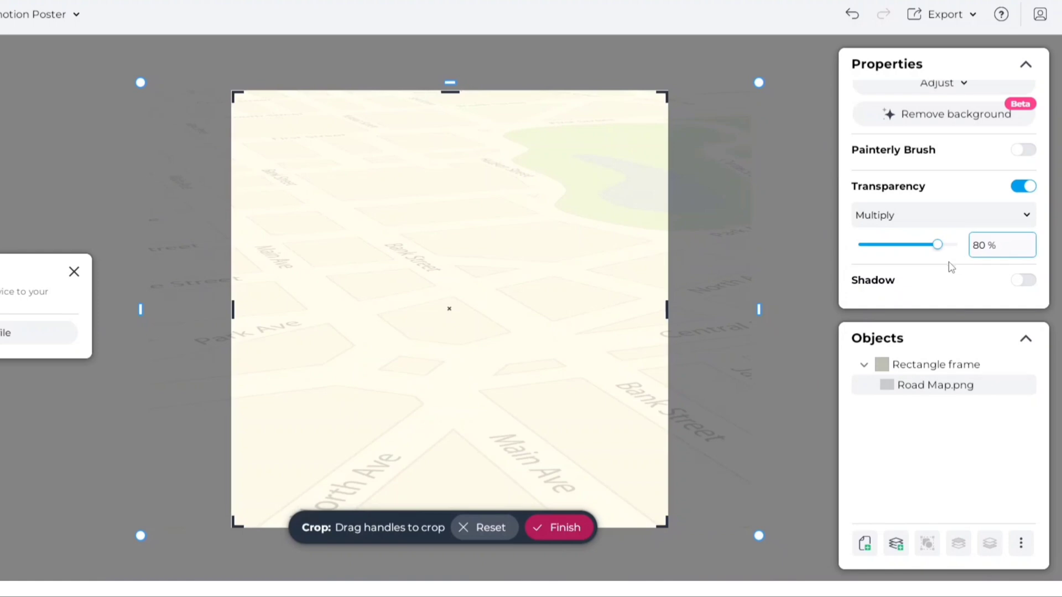
left_click(772, 302)
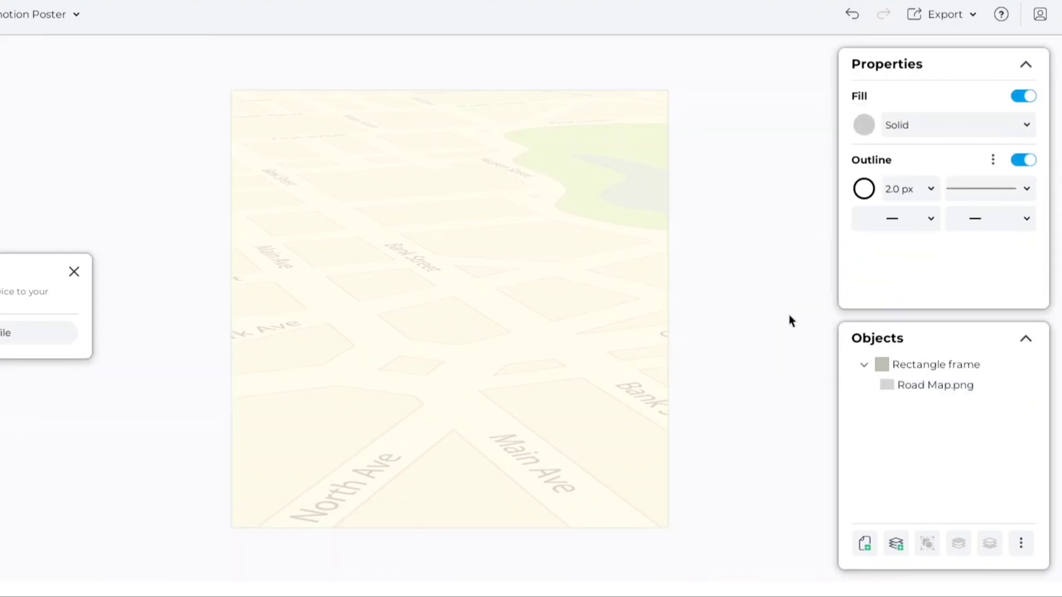
Lock the rectangle frame that holds the road map.
left_click(914, 367)
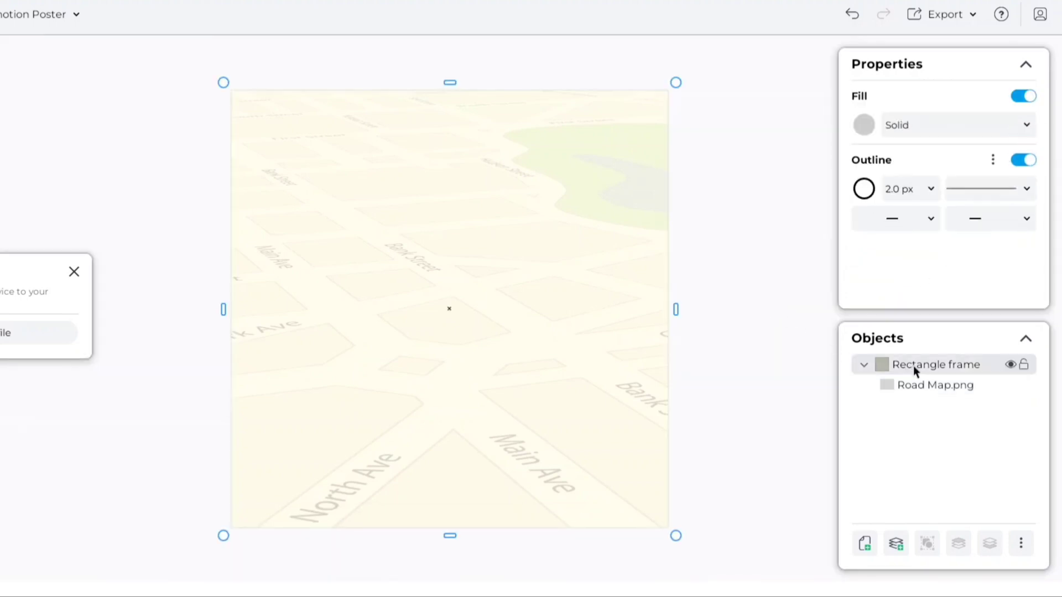
left_click(1025, 363)
left_click(817, 395)
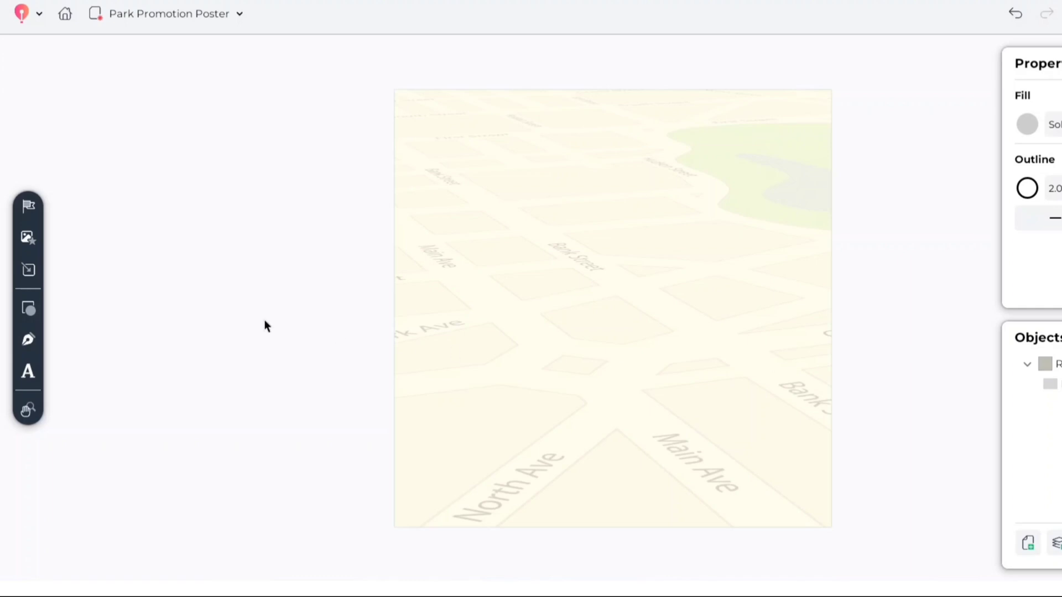
Find a solid teal location pin among the stock vectors by searching for location, and place it large on the page's upper left area.
left_click(27, 237)
left_click(178, 97)
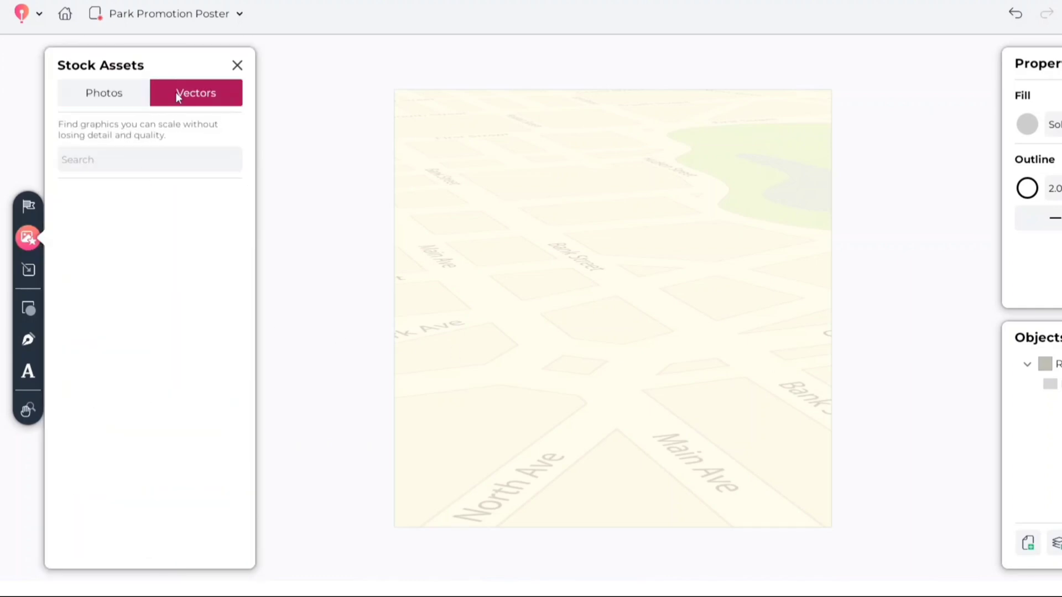
left_click(114, 155)
type("location")
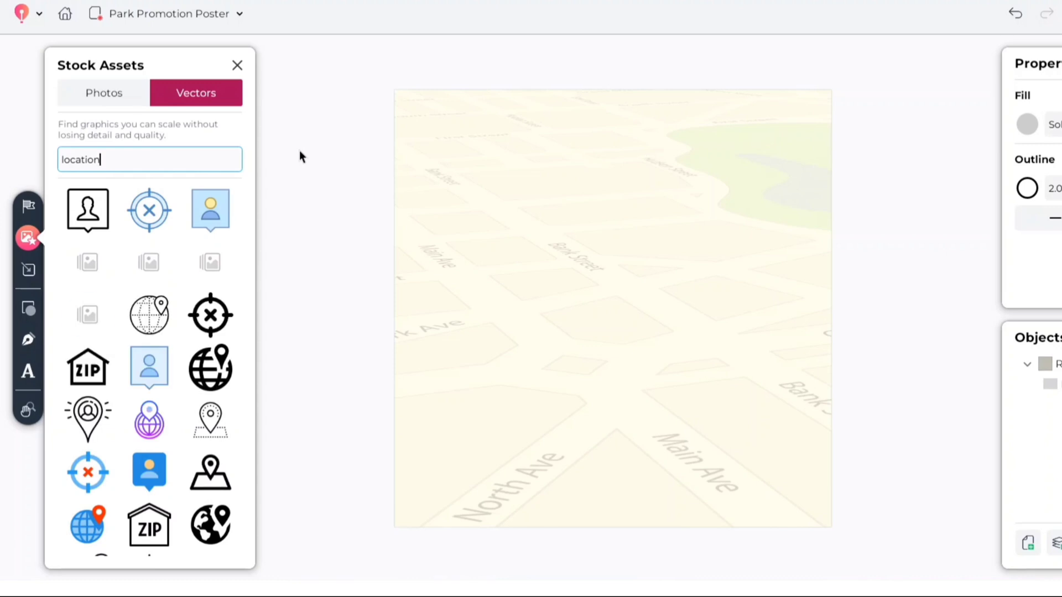
scroll(242, 220, "down", 5)
scroll(242, 220, "down", 6)
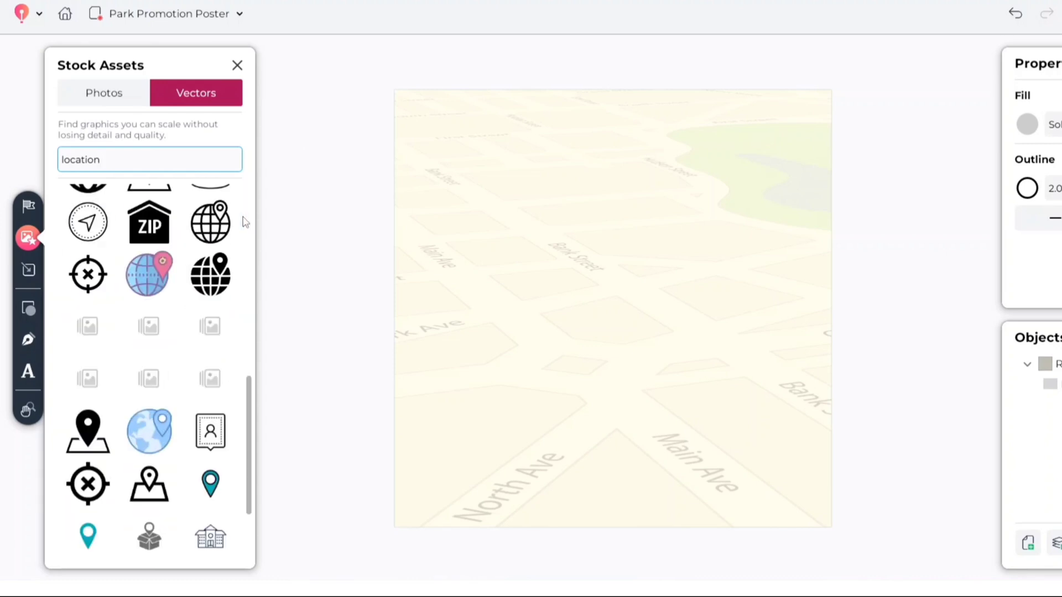
left_click(93, 540)
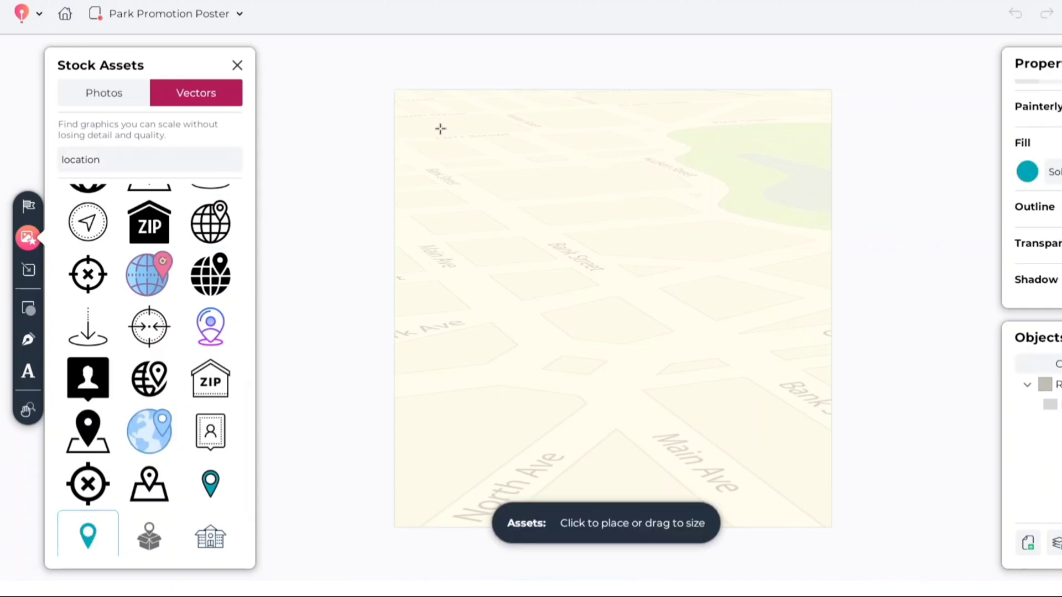
left_click_drag(591, 396, 592, 396)
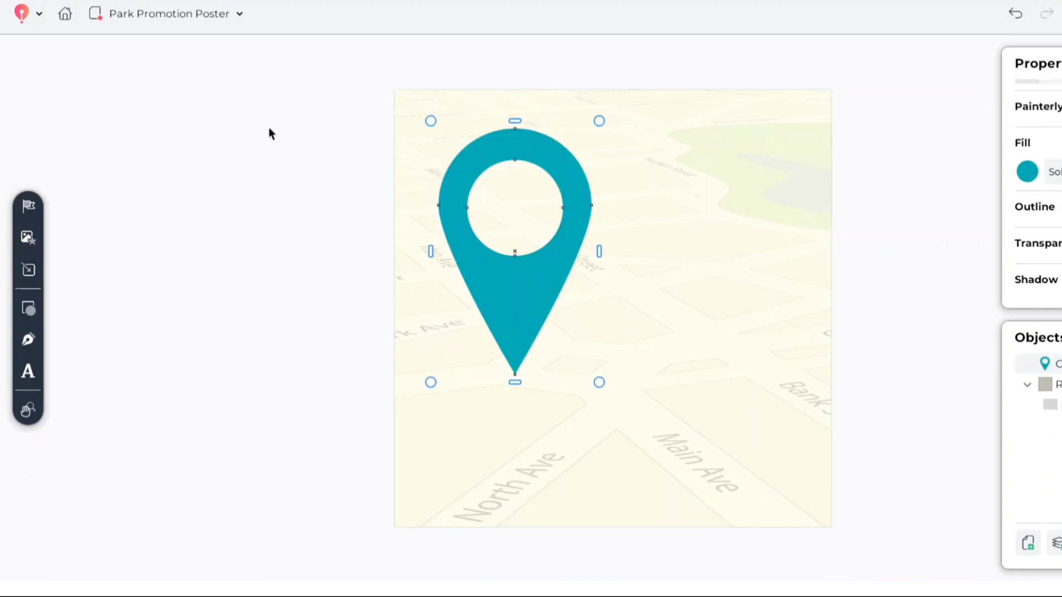
Enlarge the teal location pin and reposition it on the left half of the page.
left_click_drag(518, 250, 522, 316)
left_click_drag(605, 184, 639, 140)
left_click(546, 303)
left_click_drag(546, 302, 528, 303)
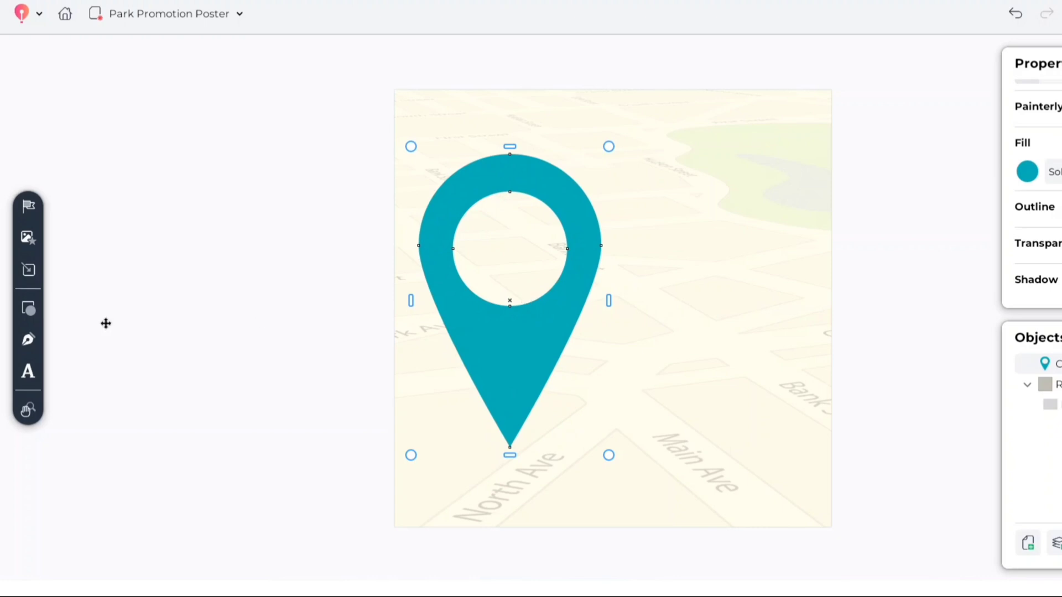
Draw a circle slightly larger than the pin's hole and center it over the pin's round head, leaving a thin teal rim.
left_click(25, 310)
left_click(102, 152)
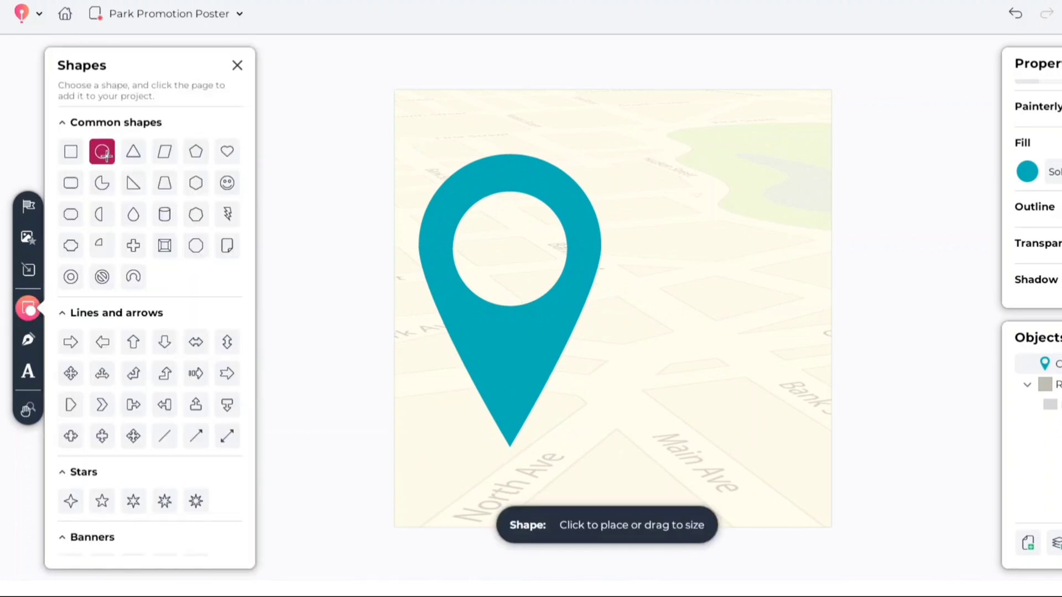
left_click_drag(617, 142, 760, 298)
left_click(238, 66)
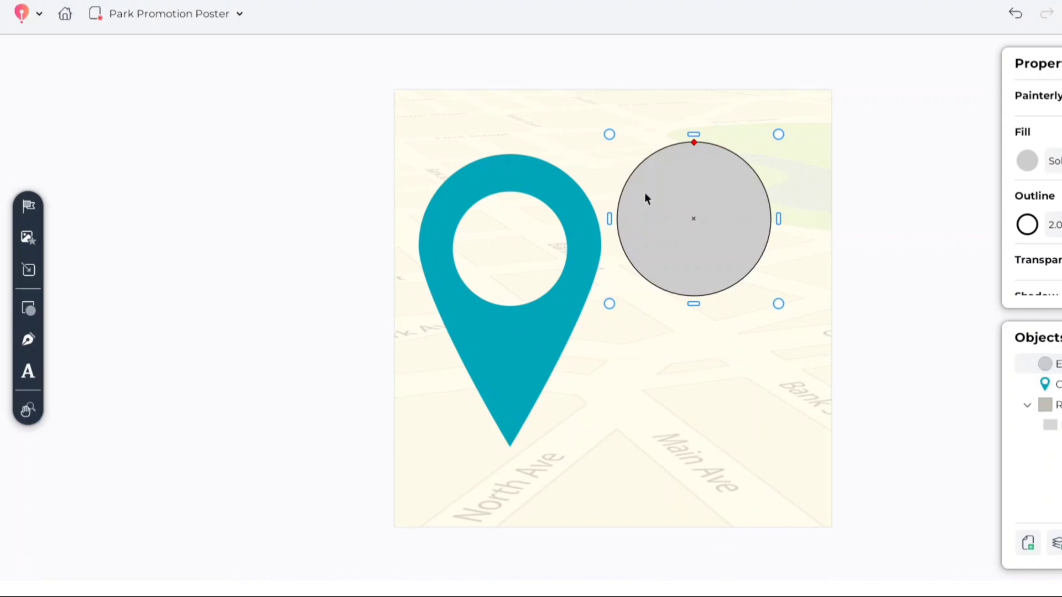
left_click_drag(675, 233, 515, 247)
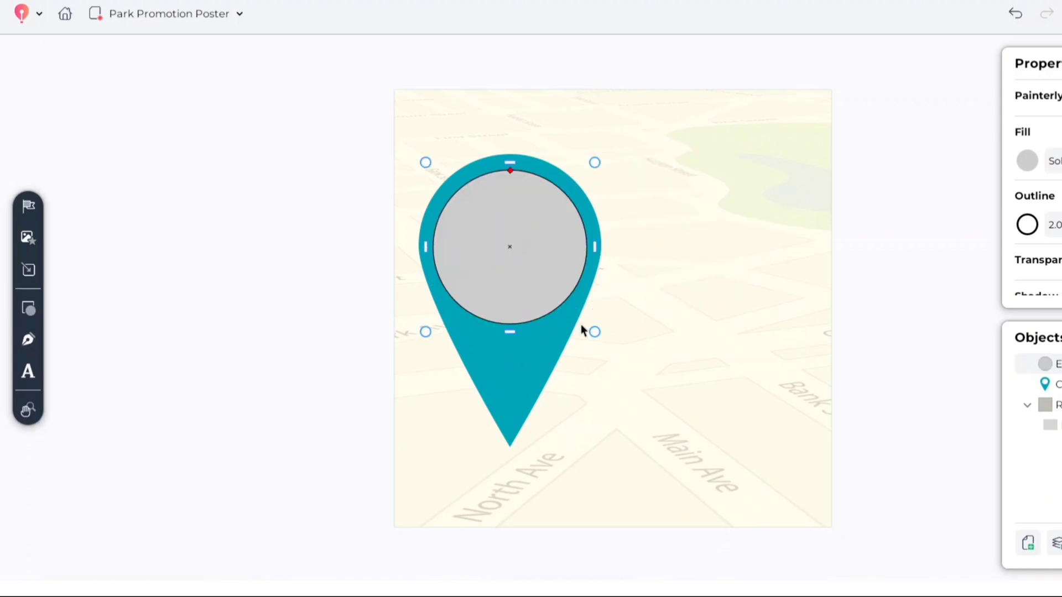
left_click_drag(592, 329, 588, 326)
left_click_drag(513, 249, 516, 250)
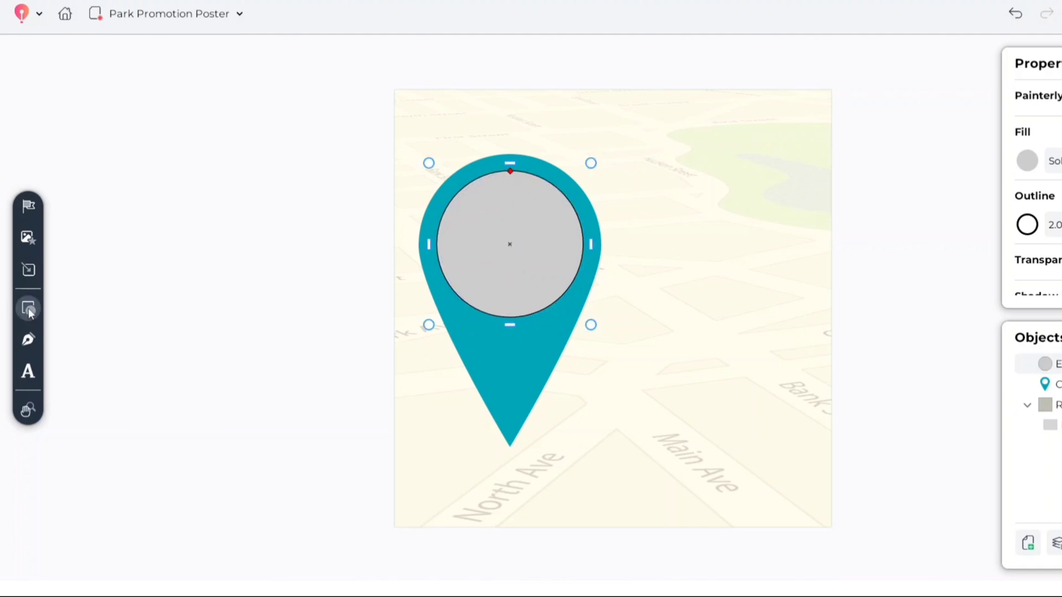
Draw a small horizontal rectangle and place it across the left rim of the pin's head at the circle's mid-height.
left_click(30, 311)
left_click(70, 151)
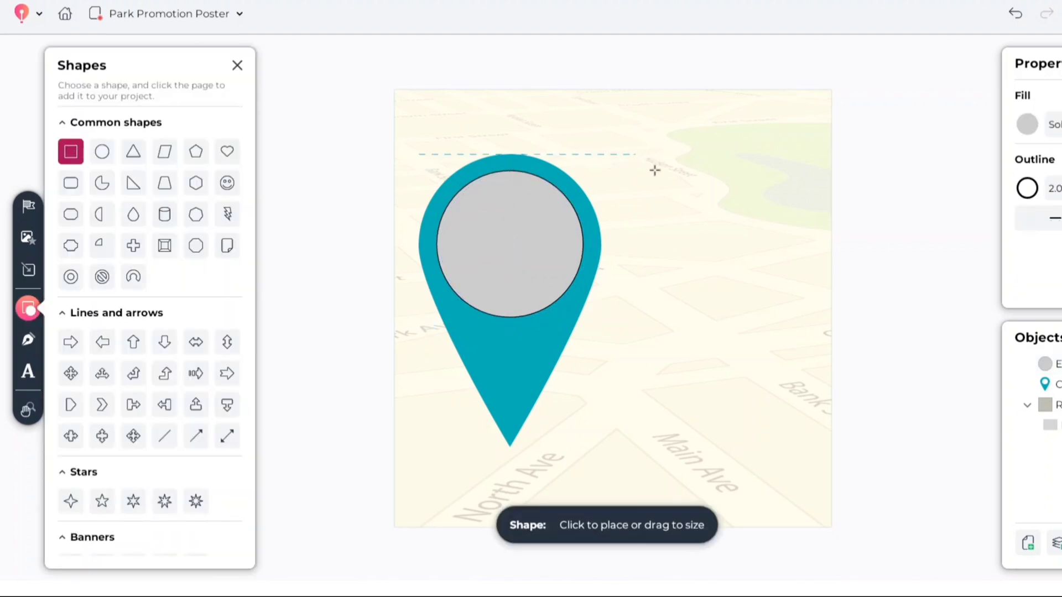
left_click_drag(688, 171, 441, 242)
left_click(712, 268)
left_click(431, 247)
left_click(650, 298)
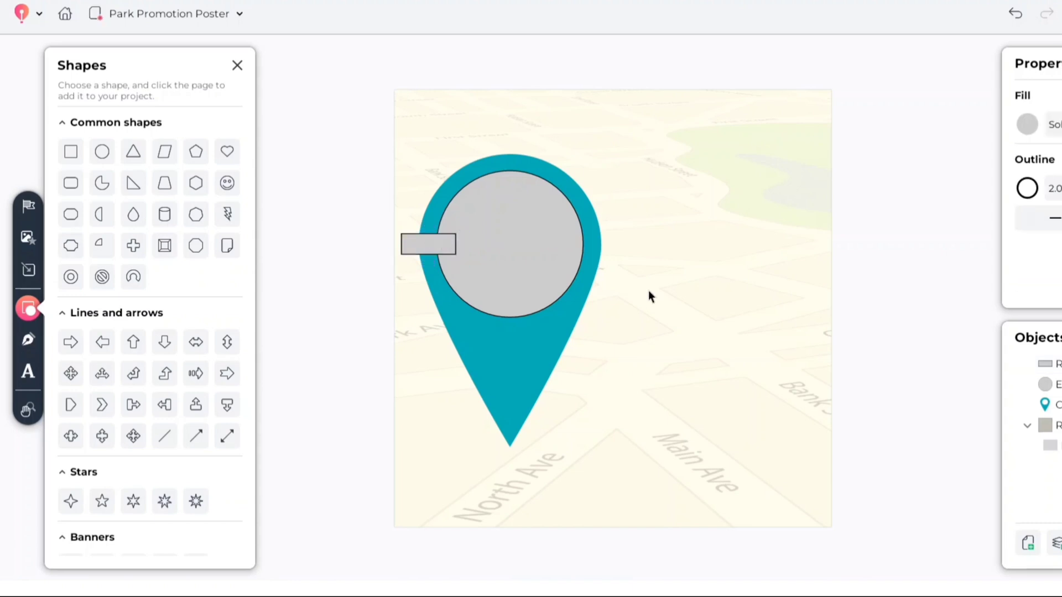
Draw a hexagon and place it overlapping the right rim of the pin's head.
left_click(196, 183)
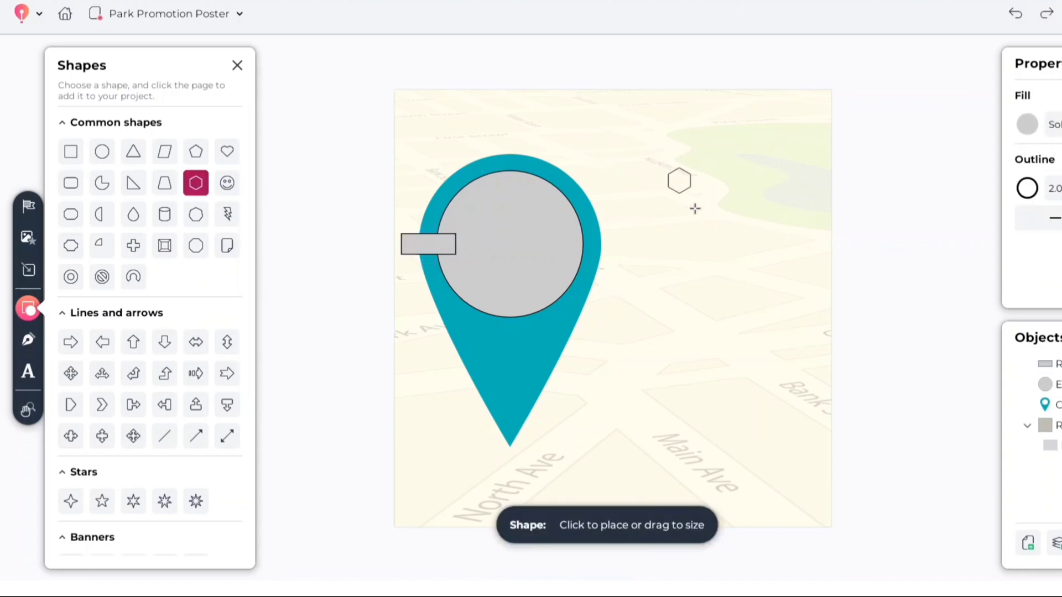
left_click_drag(696, 209, 760, 307)
left_click_drag(744, 237, 617, 244)
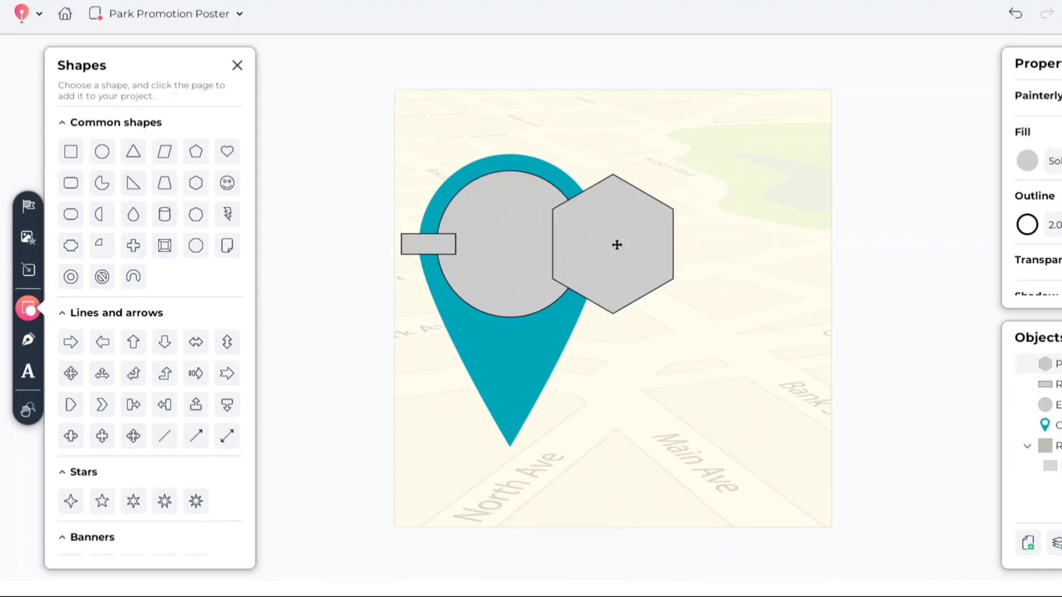
left_click(649, 398)
Shrink the circle slightly about its center, then enlarge the hexagon and adjust its position over the pin's right rim.
left_click(549, 214)
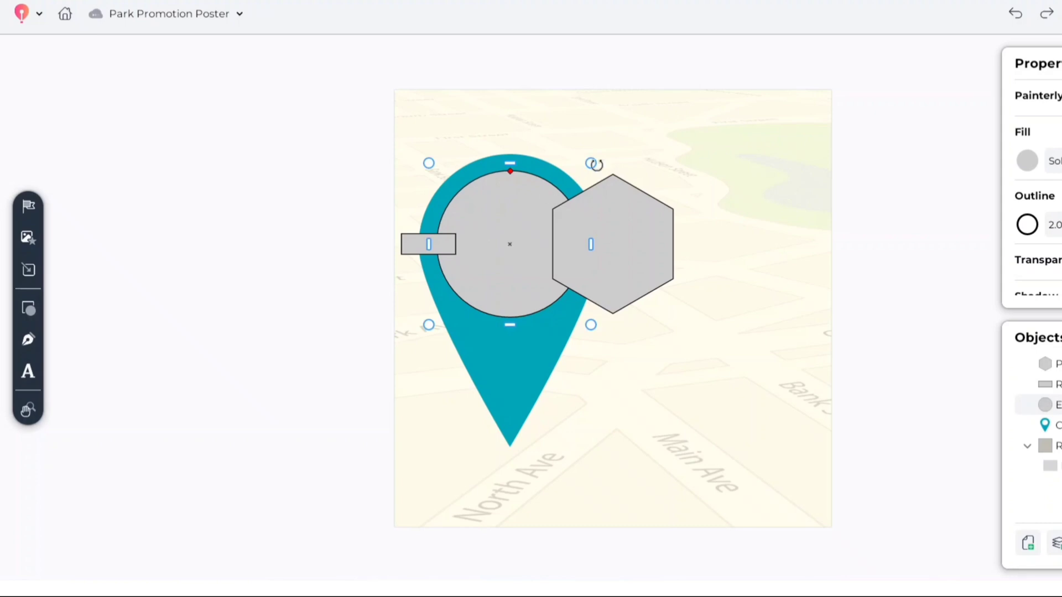
mouse_move(503, 232)
left_mouse_down()
mouse_move(522, 230)
mouse_move(512, 232)
left_mouse_up()
left_click(595, 221)
left_click_drag(680, 167, 688, 156)
left_click_drag(603, 234, 596, 237)
left_click(733, 270)
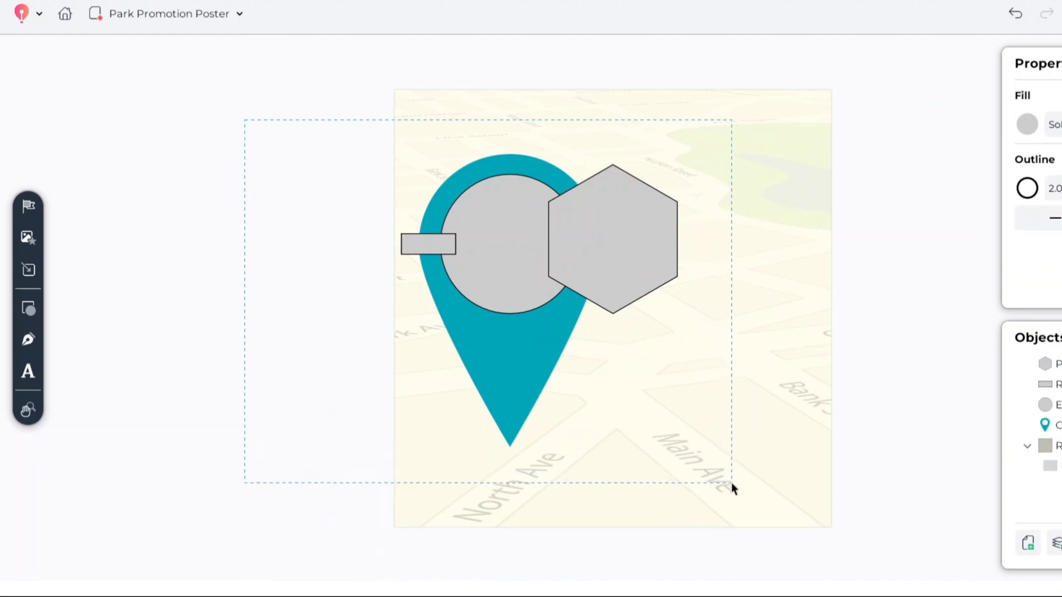
Subtract the circle, rectangle and hexagon from the teal pin.
left_click_drag(731, 483, 731, 482)
right_click(633, 264)
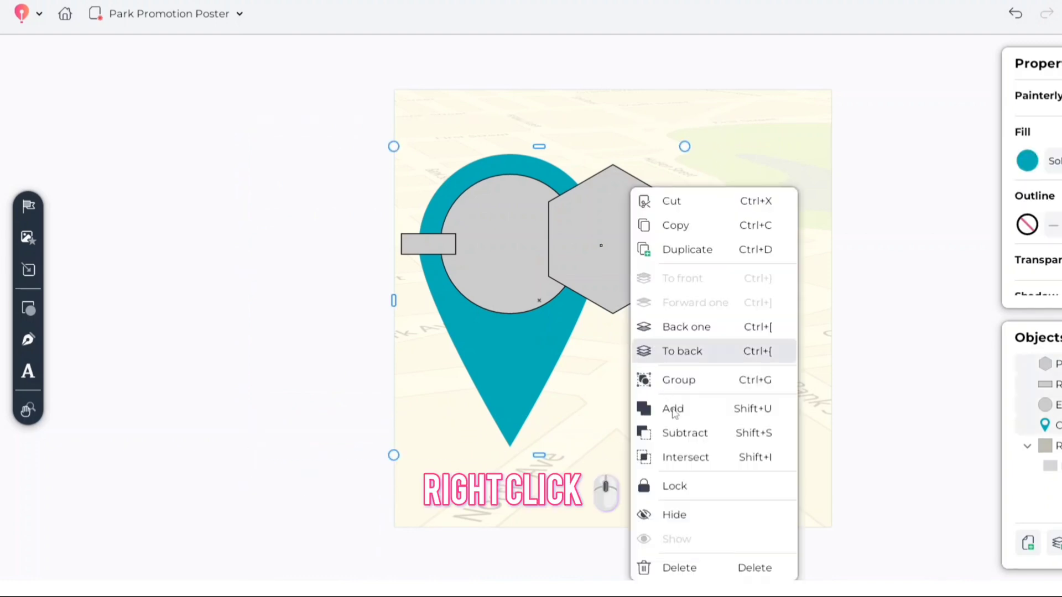
left_click(680, 433)
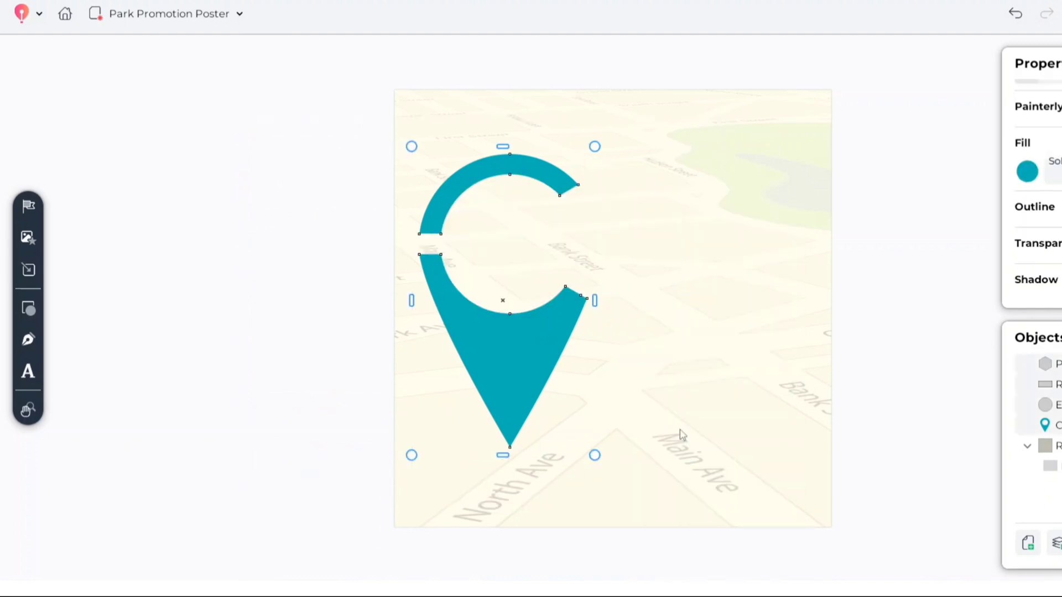
left_click(712, 312)
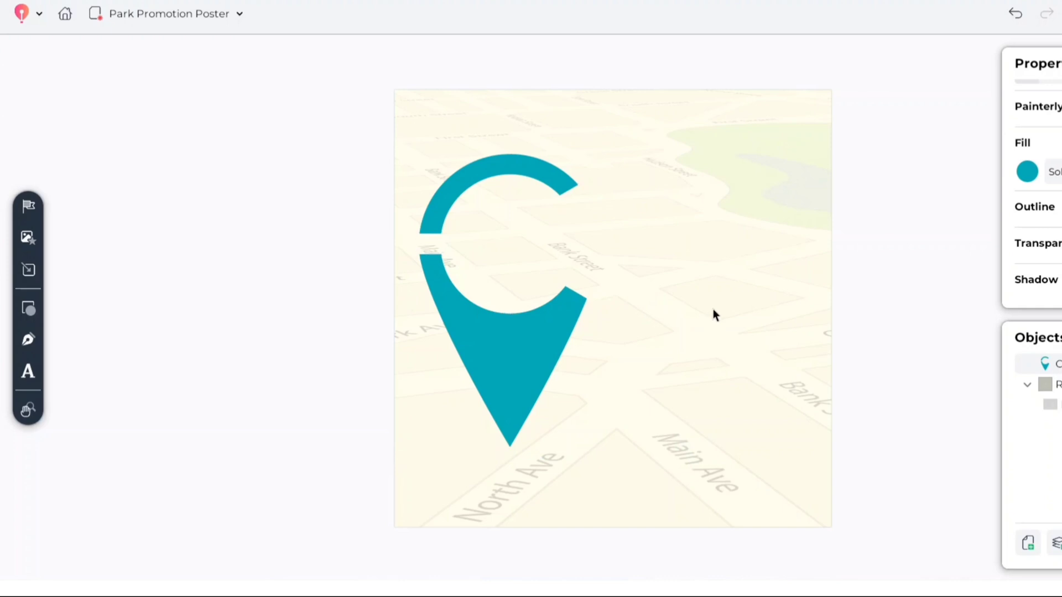
Scale the cut-out pin down slightly and place a duplicate of it on the right half of the page.
left_click(523, 337)
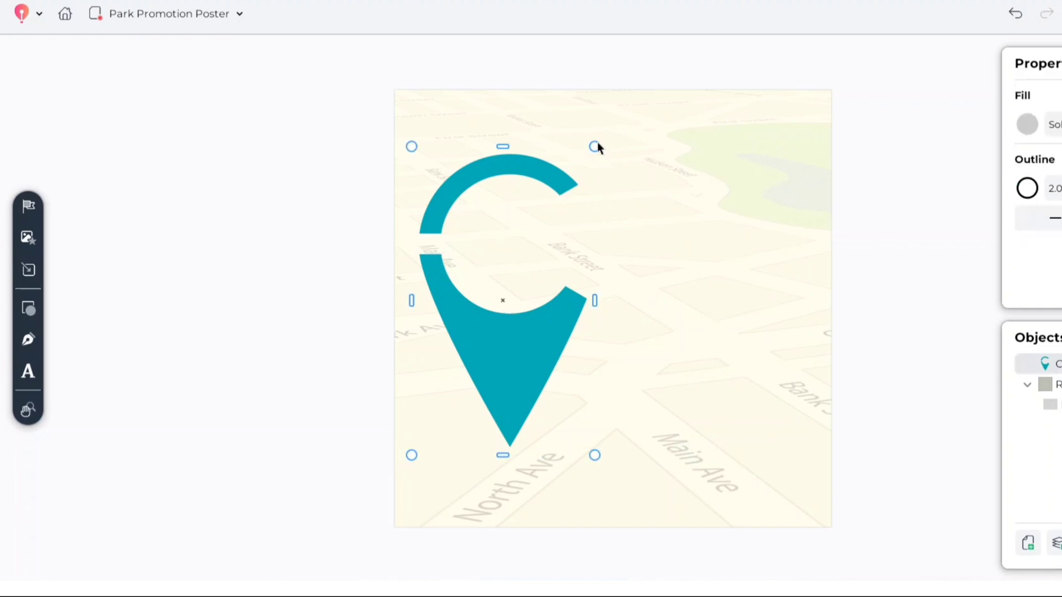
left_click_drag(595, 146, 590, 155)
mouse_move(523, 317)
left_mouse_down()
mouse_move(522, 302)
mouse_move(525, 314)
left_mouse_up()
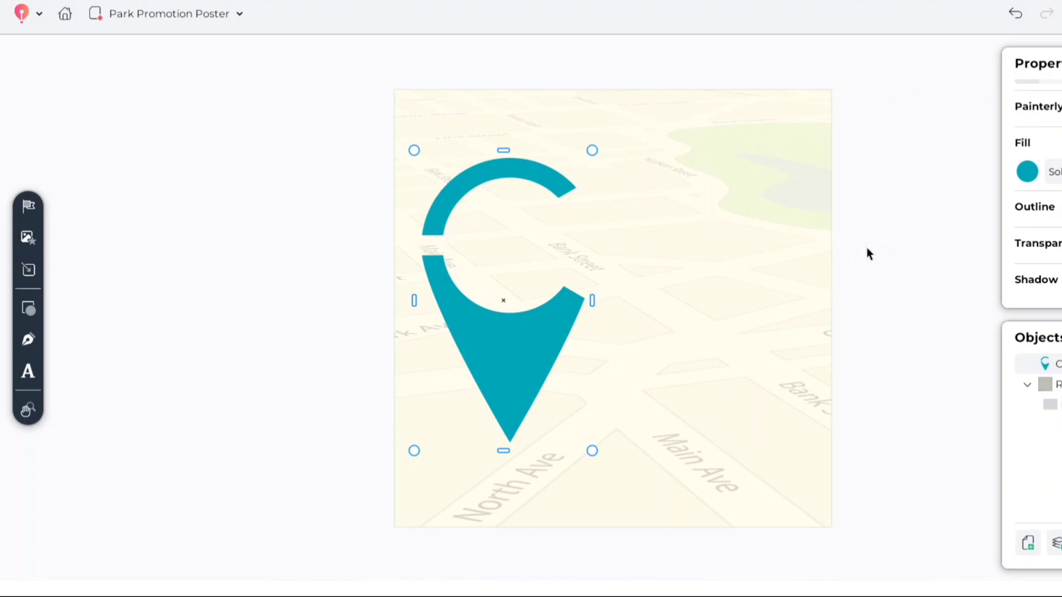
key("ctrl+d")
left_click_drag(545, 305, 715, 310)
left_click(925, 249)
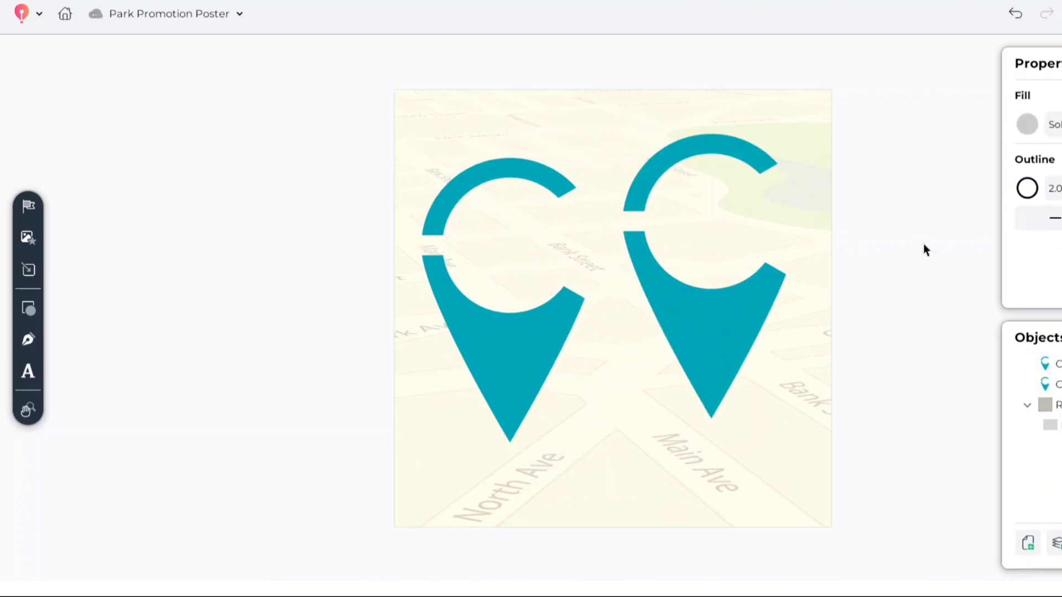
Draw a rectangle covering the duplicate pin's upper arc and subtract it, leaving only the pointed lower piece.
left_click(25, 311)
left_click(63, 156)
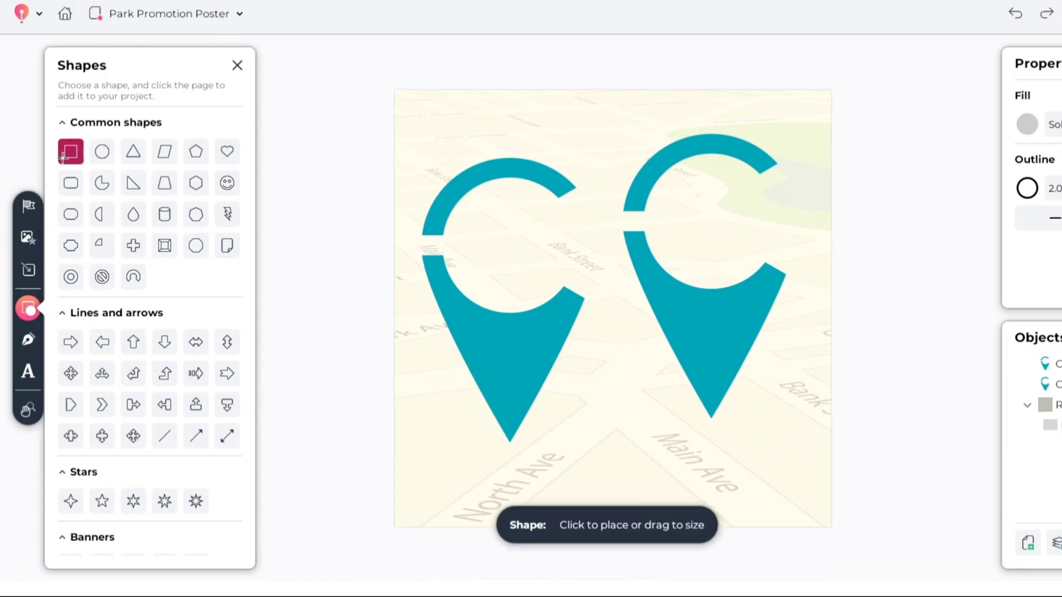
left_click_drag(722, 171, 807, 219)
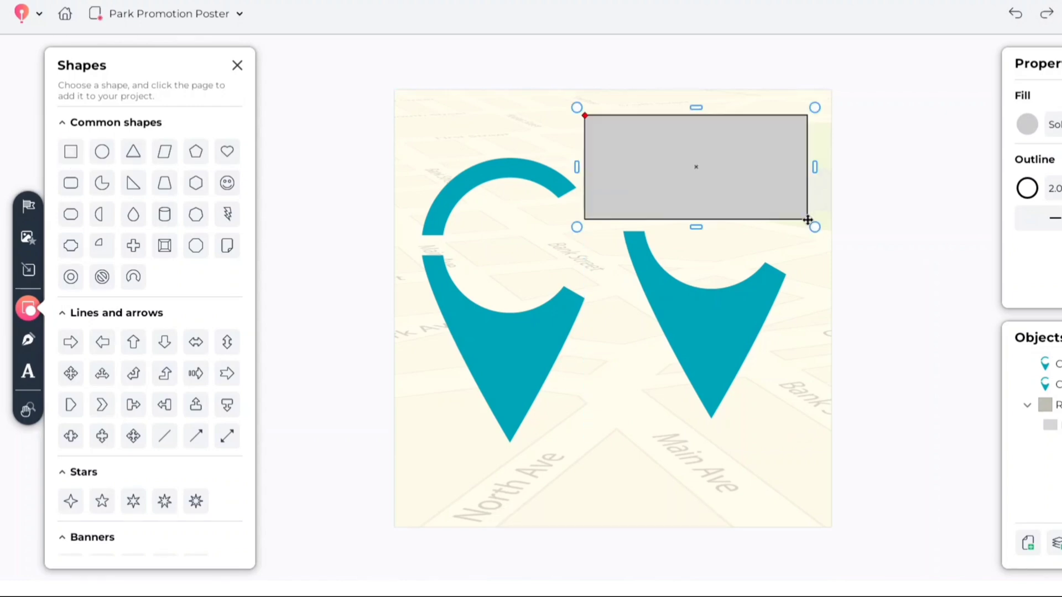
left_click(720, 328, "shift")
right_click(720, 328)
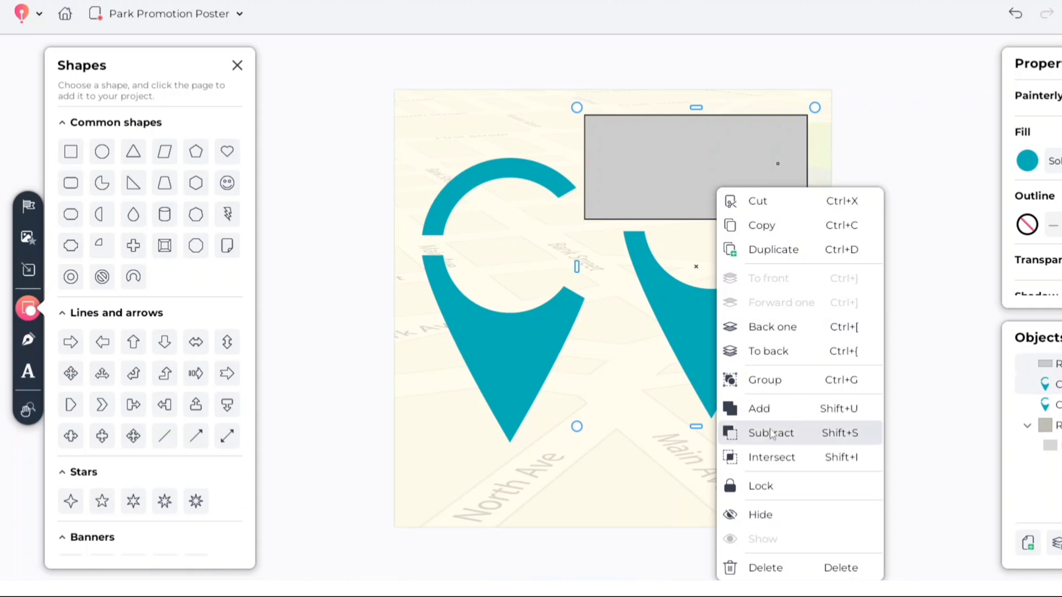
left_click(773, 434)
left_click(886, 303)
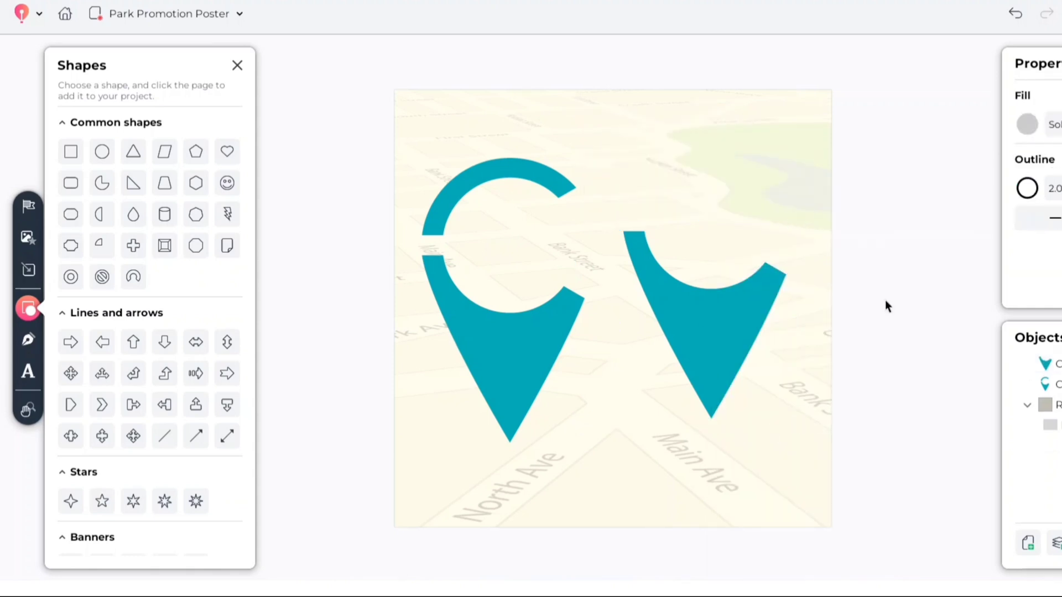
Duplicate the original cut-out pin again and move the copy to the page's upper right area.
left_click(551, 328)
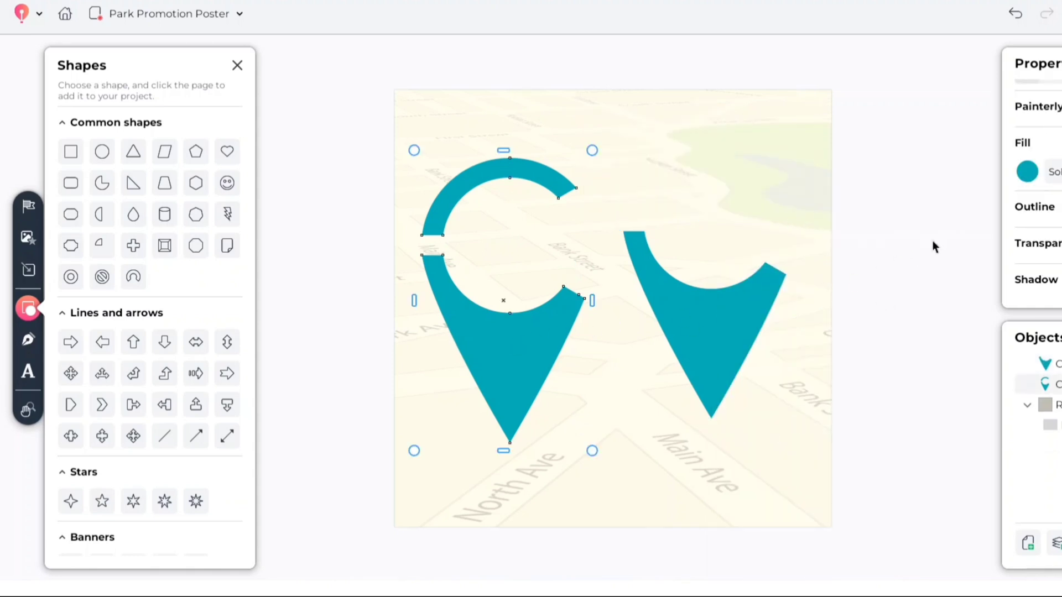
key("ctrl+d")
left_click_drag(575, 292, 802, 260)
left_click(914, 311)
Fill the original pin with a light gray basic color swatch.
left_click(536, 380)
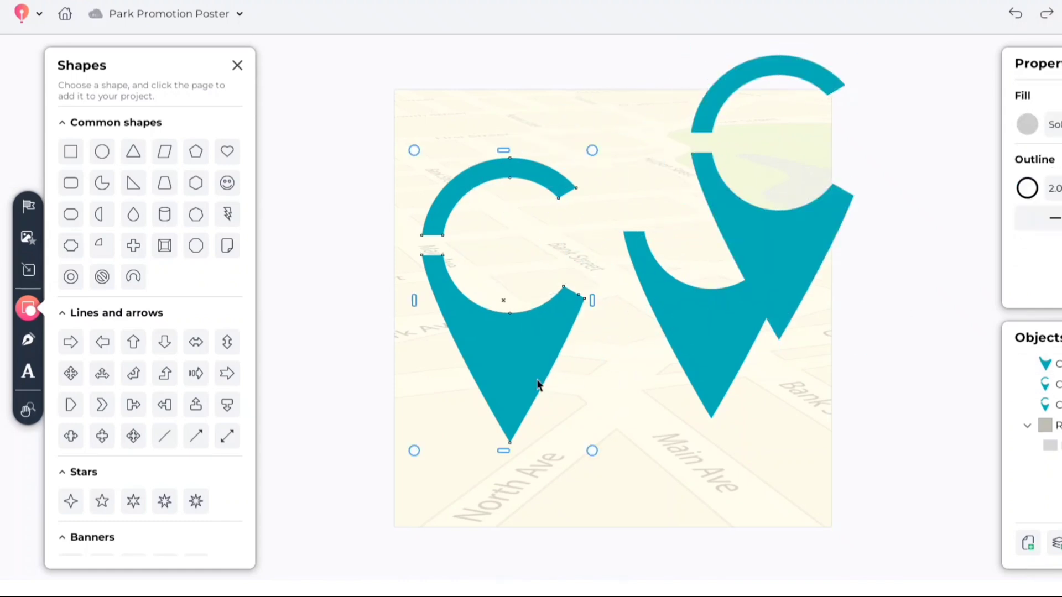
left_click(1028, 172)
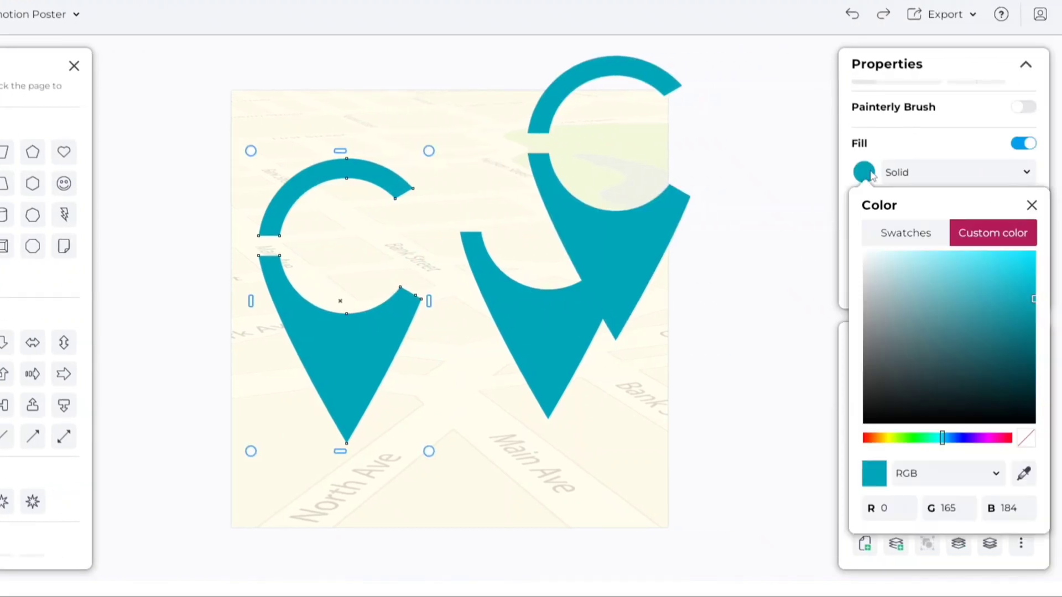
left_click(899, 248)
left_click(948, 392)
left_click(768, 220)
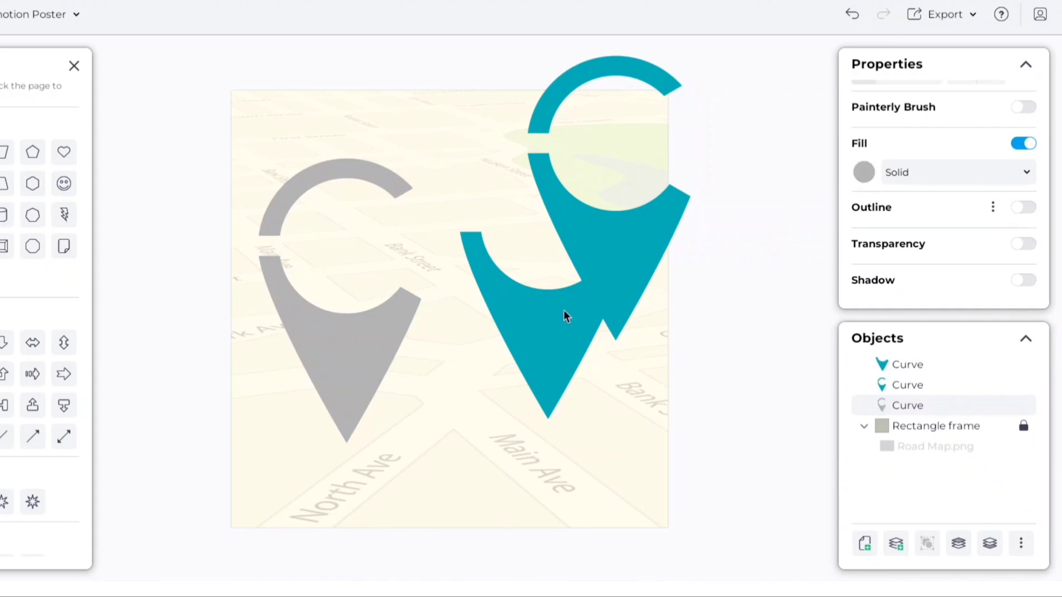
Align the separate teal lower piece exactly over the gray pin's lower part.
left_click(562, 315)
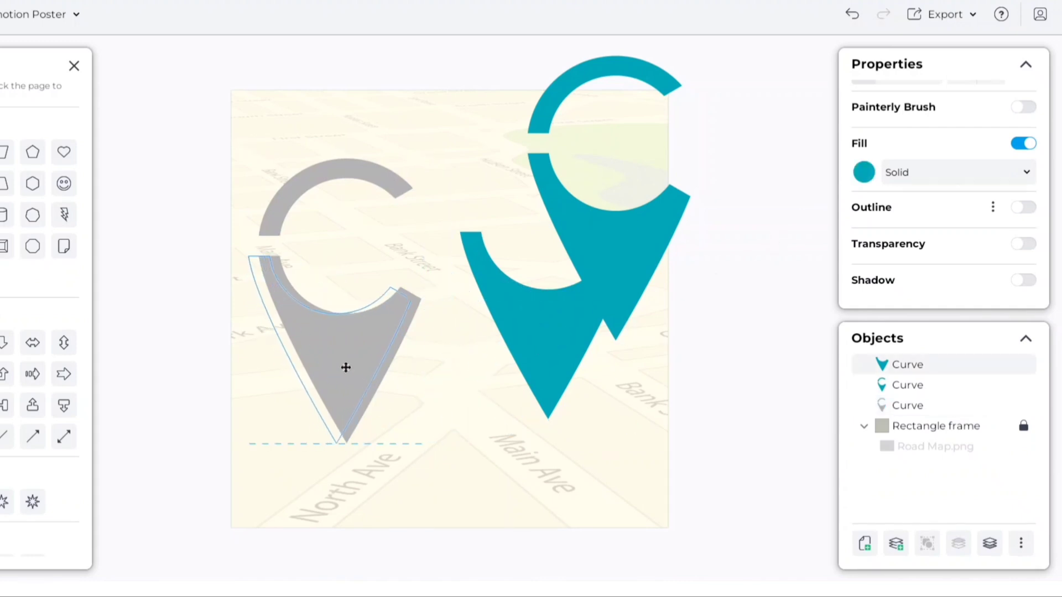
left_click_drag(353, 367, 353, 367)
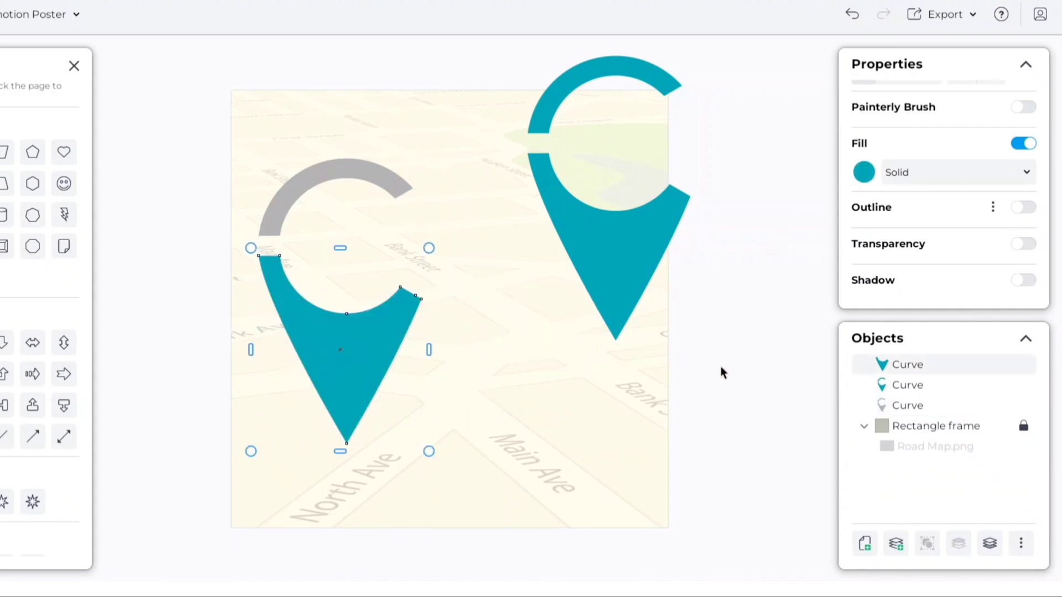
left_click(749, 360)
Move the full teal pin level with the gray one on the right half of the page and fill it black.
left_click_drag(599, 272, 560, 346)
left_click(865, 176)
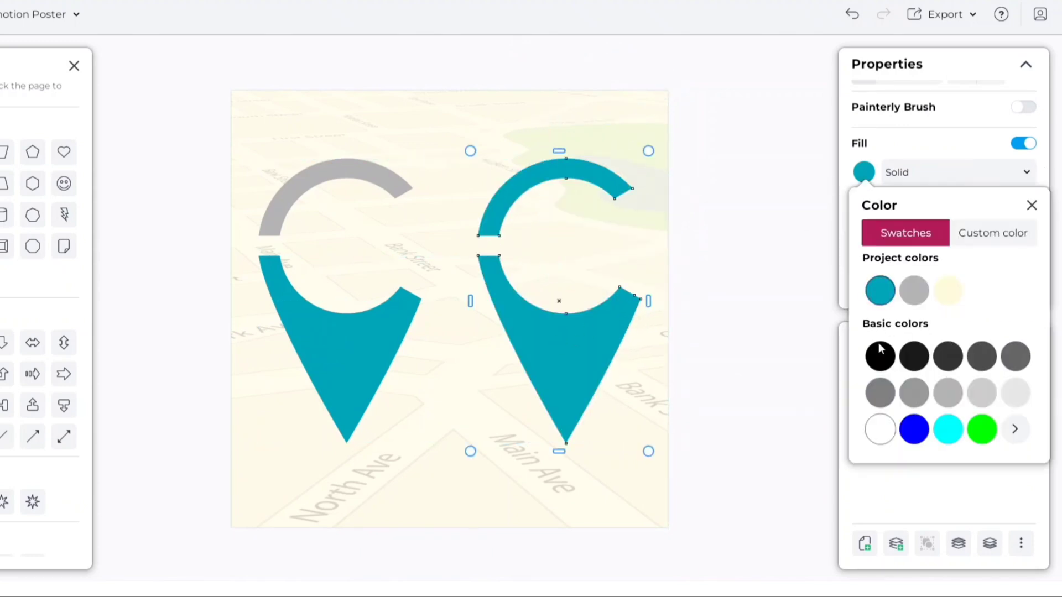
left_click(880, 356)
left_click(719, 257)
left_click(718, 252)
Duplicate the teal lower piece and align the copy over the black pin's lower part.
left_click(402, 343)
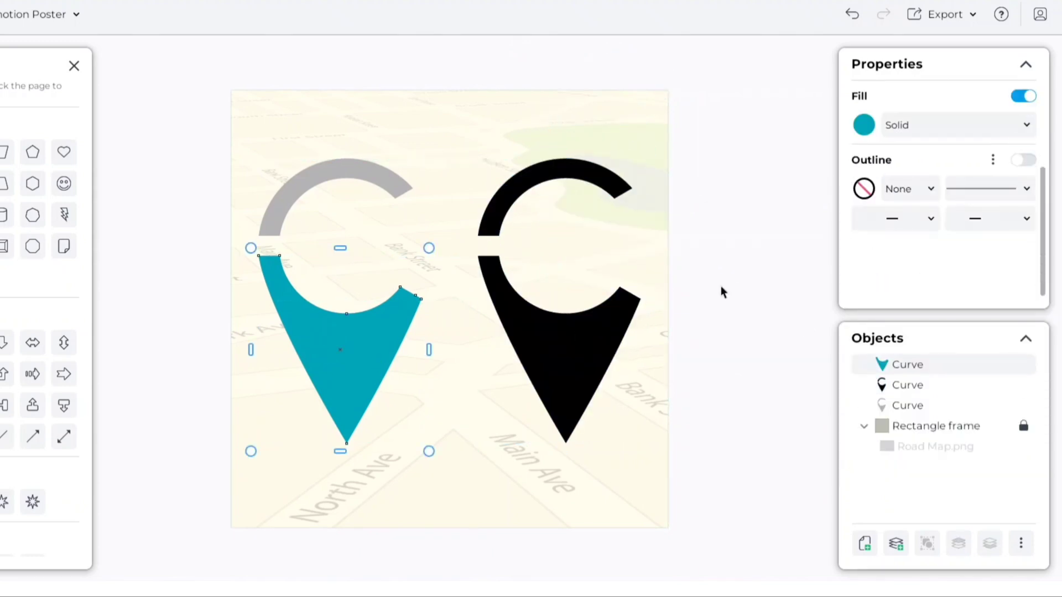
key("ctrl+d")
left_click_drag(395, 330, 585, 360)
left_click(734, 328)
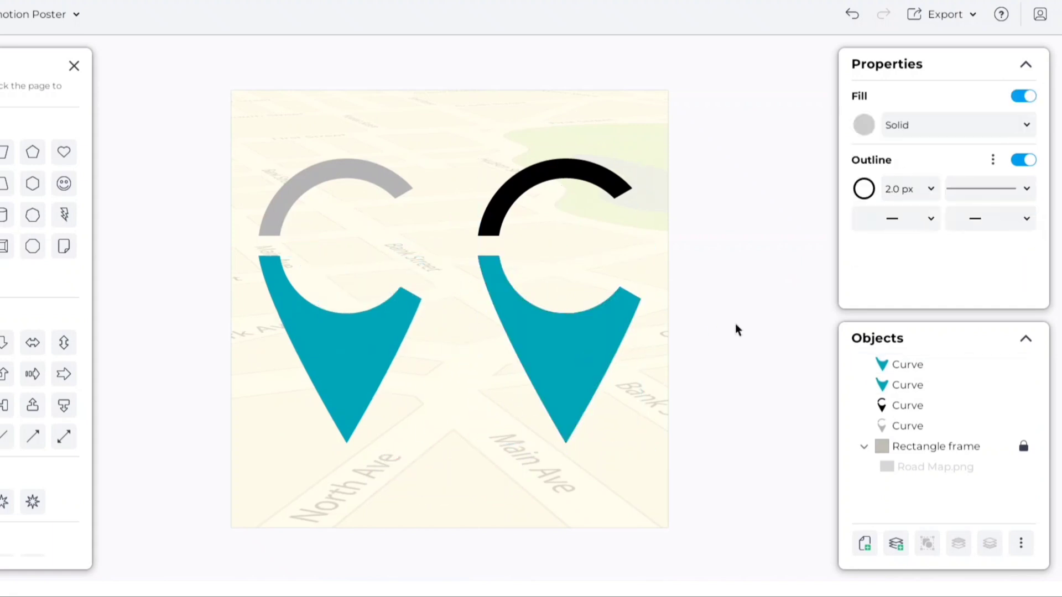
Subtract the teal copy from the black pin, leaving only its upper arc.
left_click(559, 342)
left_click(554, 179, "shift")
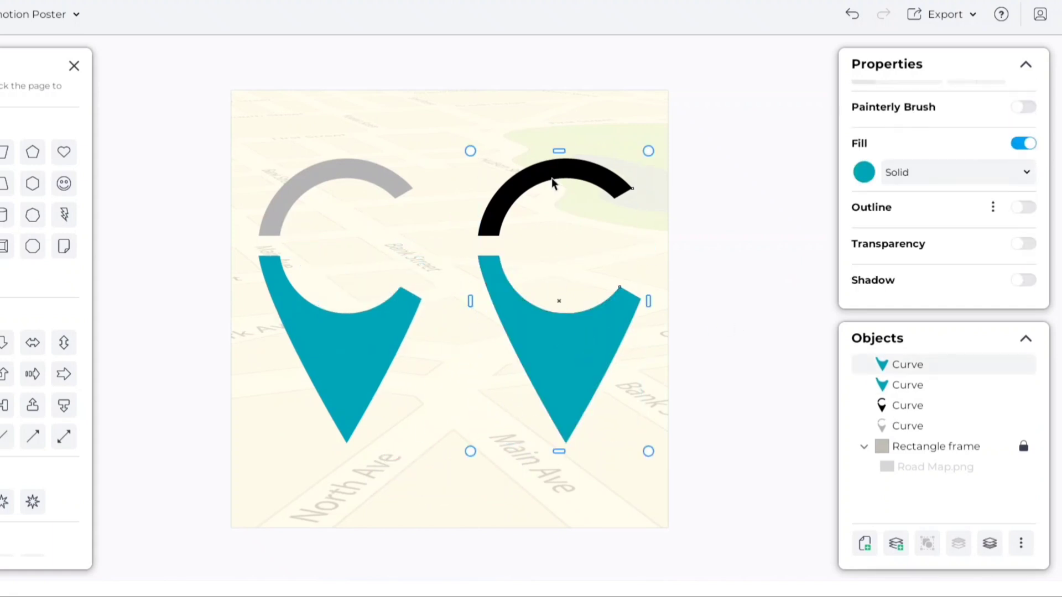
right_click(552, 182)
left_click(609, 426)
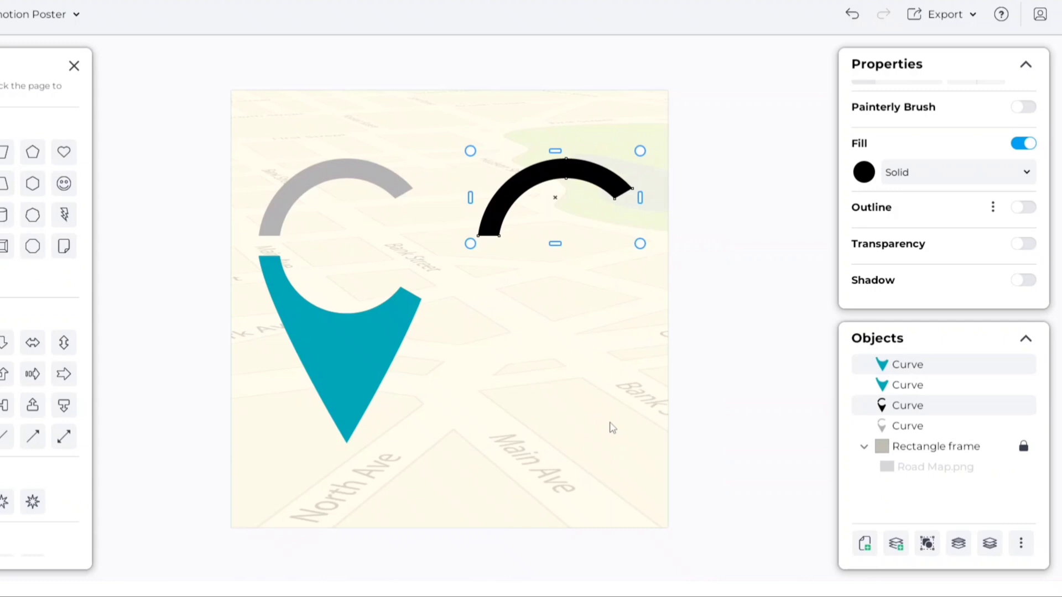
left_click(751, 274)
Duplicate the gray pin and move the copy to the page's lower right area.
left_click(318, 178)
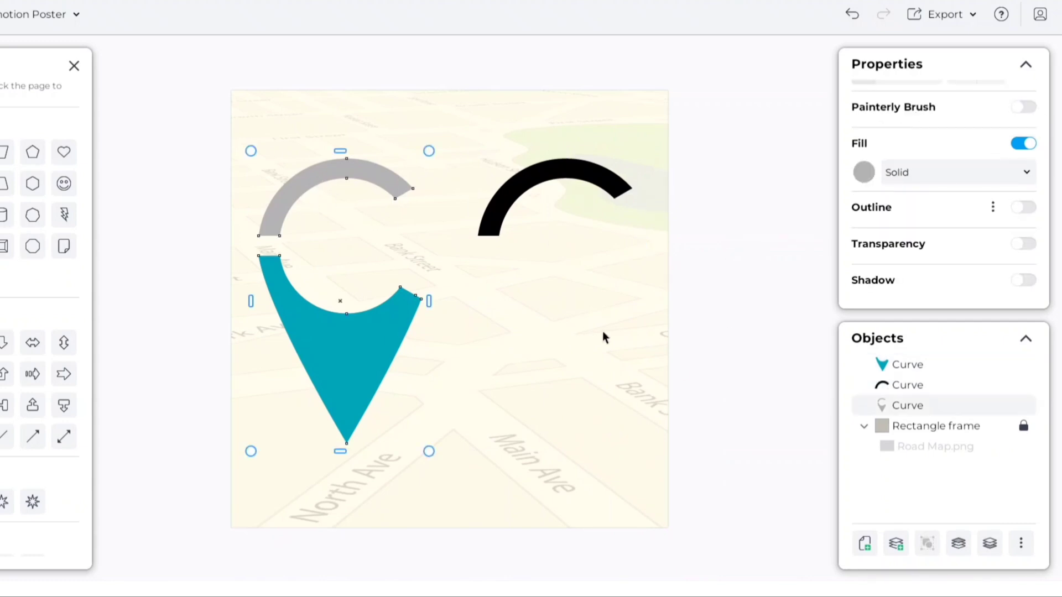
key("ctrl+d")
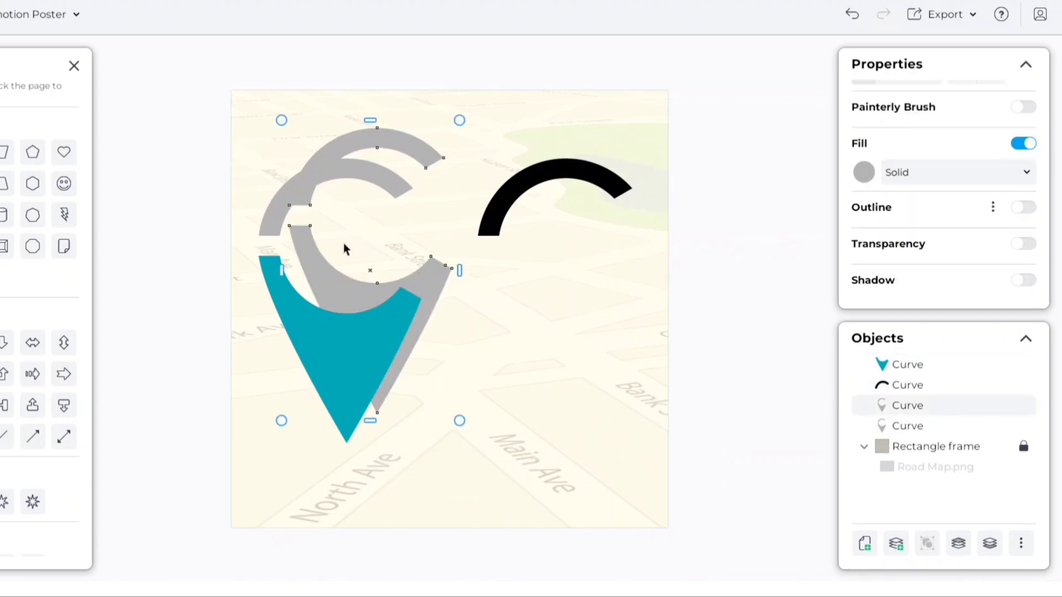
left_click_drag(370, 266, 564, 368)
Align the black arc exactly over the original gray pin's upper arc.
left_click(755, 271)
left_click(561, 180)
left_click_drag(556, 181, 344, 185)
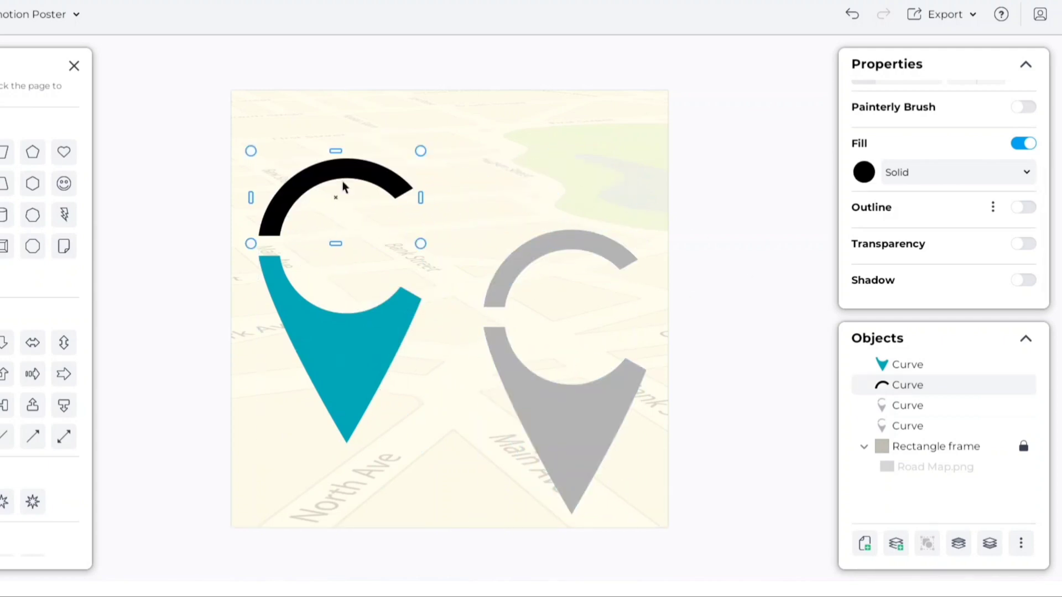
Delete the gray pin behind the black and teal pieces, and place the remaining gray pin, scaled down, in the page's upper right area.
left_click(911, 426)
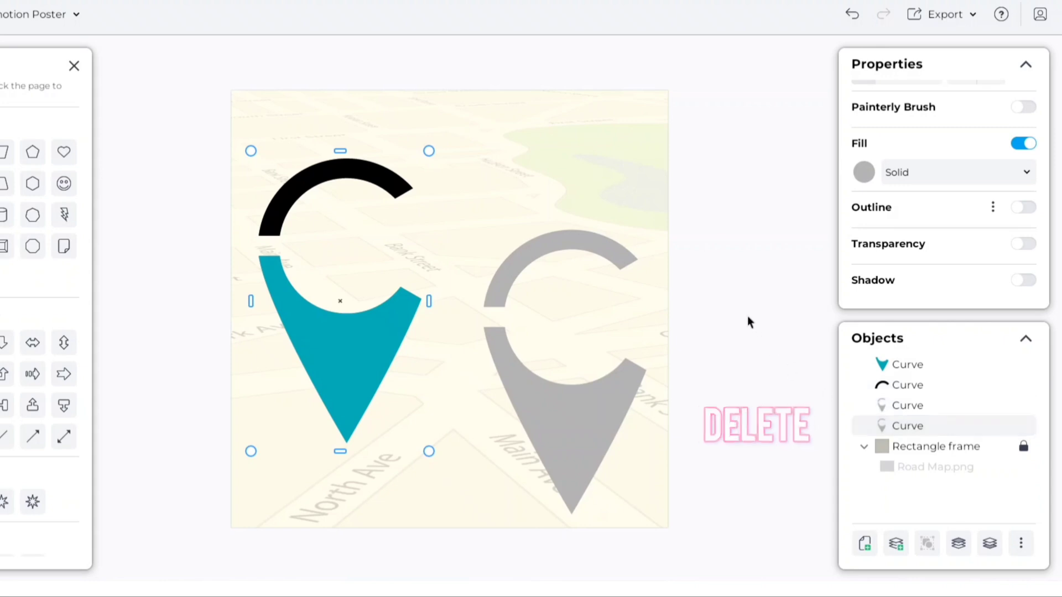
key("Delete")
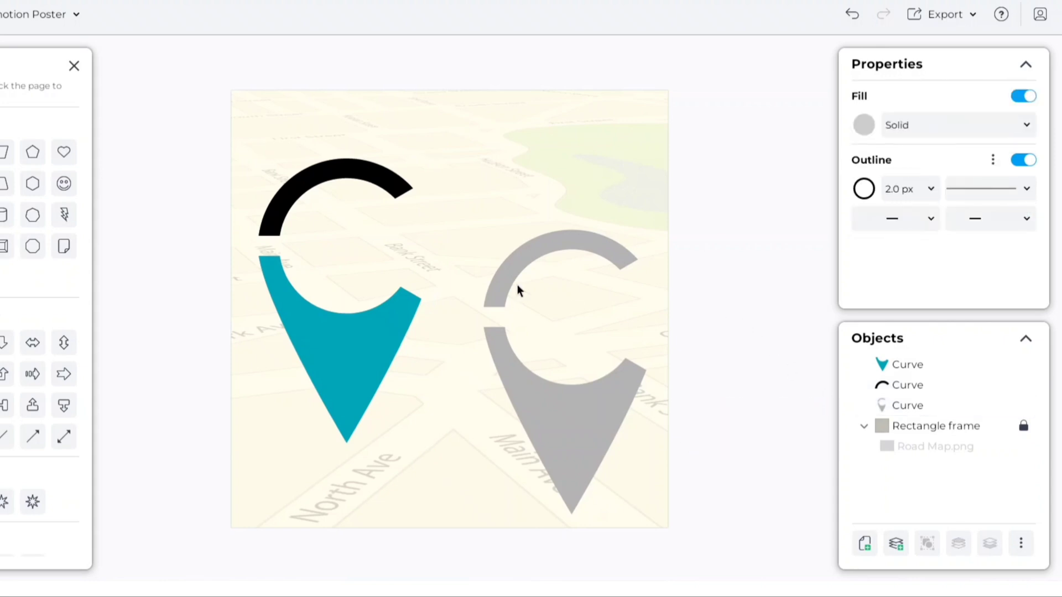
left_click(908, 406)
left_click_drag(653, 223, 558, 435)
left_click_drag(507, 491, 606, 213)
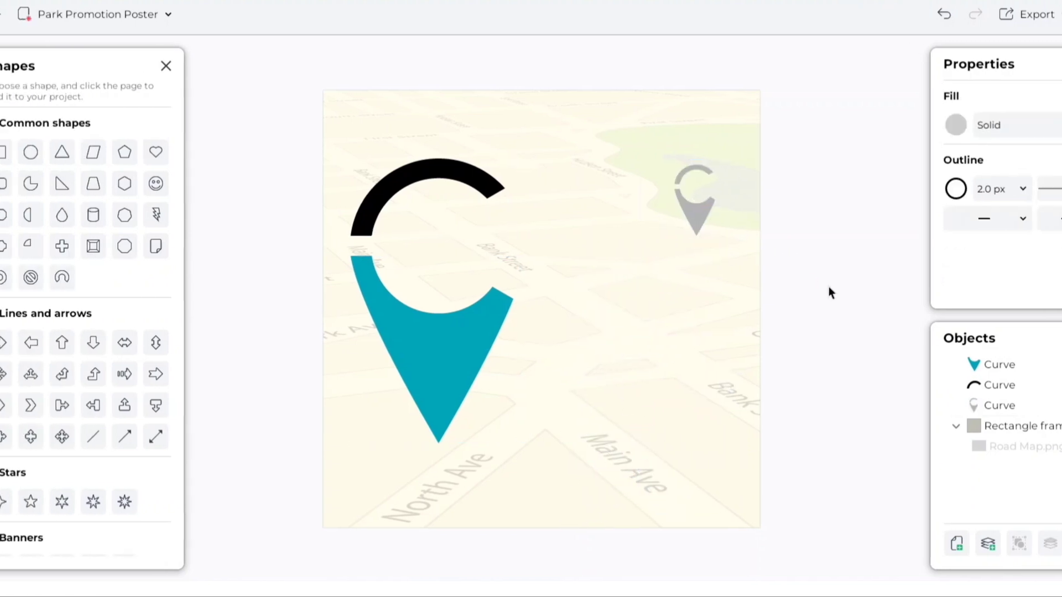
Search the stock photos for "statue of liberty" and place the portrait photo of the statue on its full stone pedestal beside the pin.
left_click(27, 238)
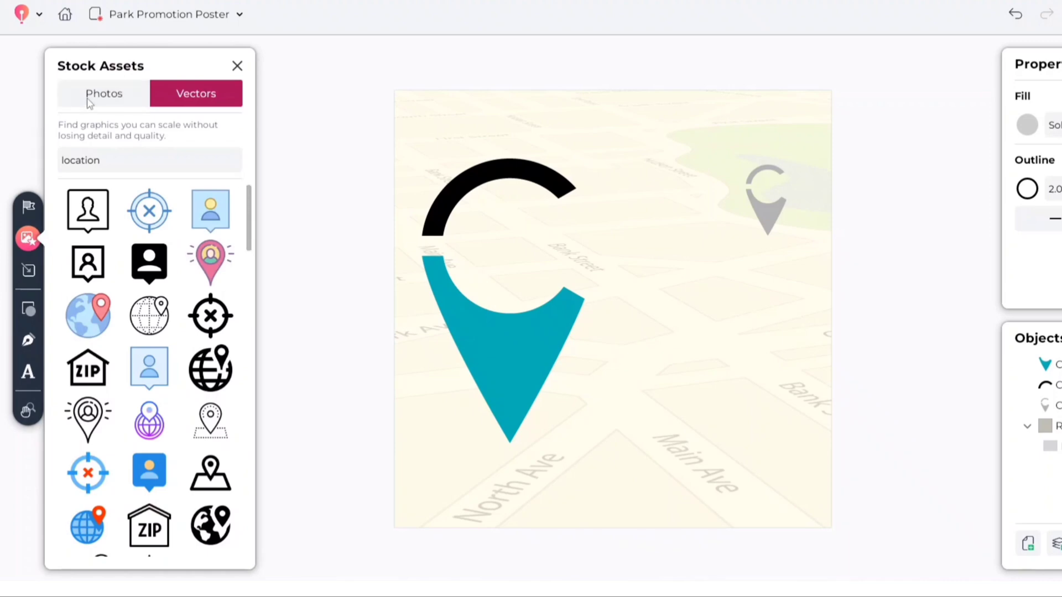
left_click(88, 100)
left_click_drag(102, 160, 41, 170)
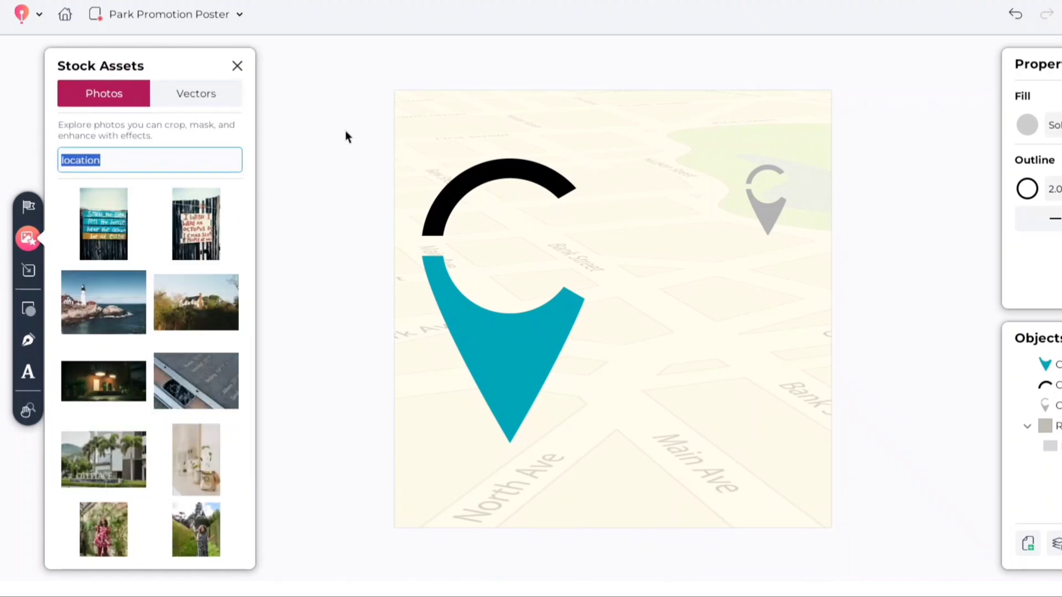
type("statue of liberty")
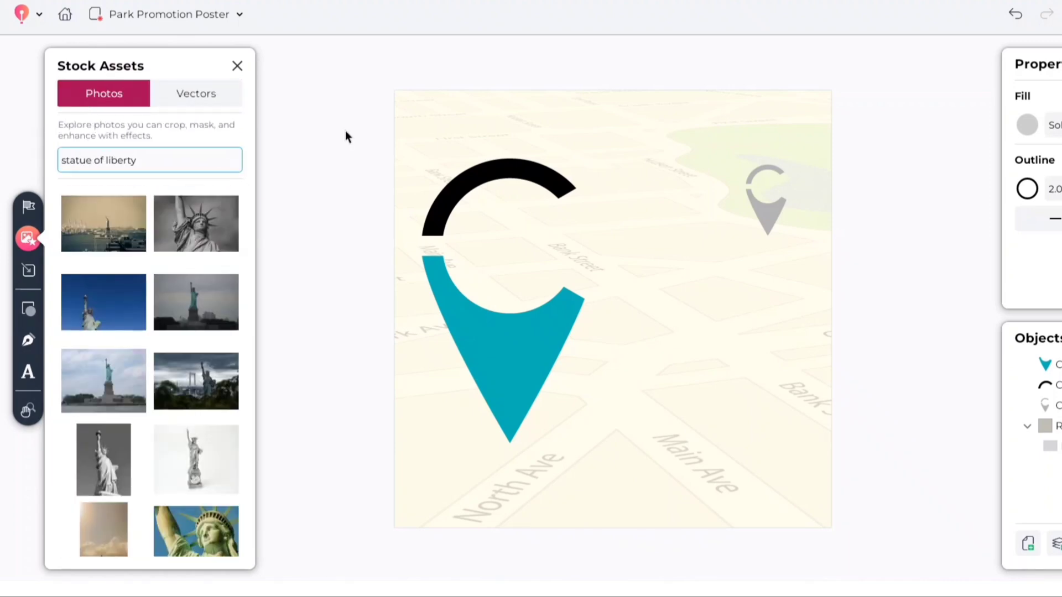
scroll(251, 272, "down", 5)
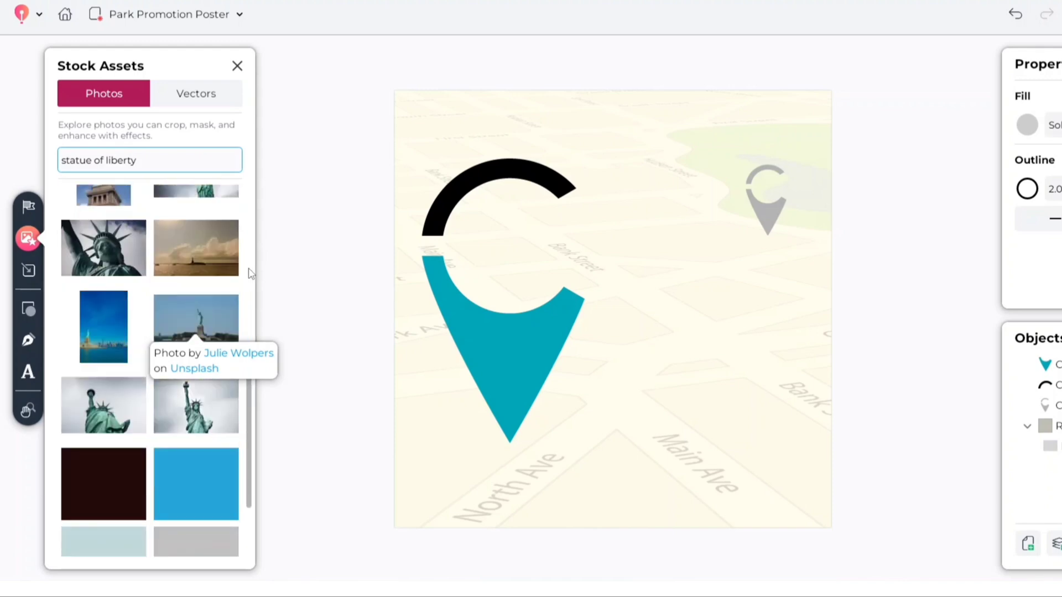
scroll(249, 226, "down", 10)
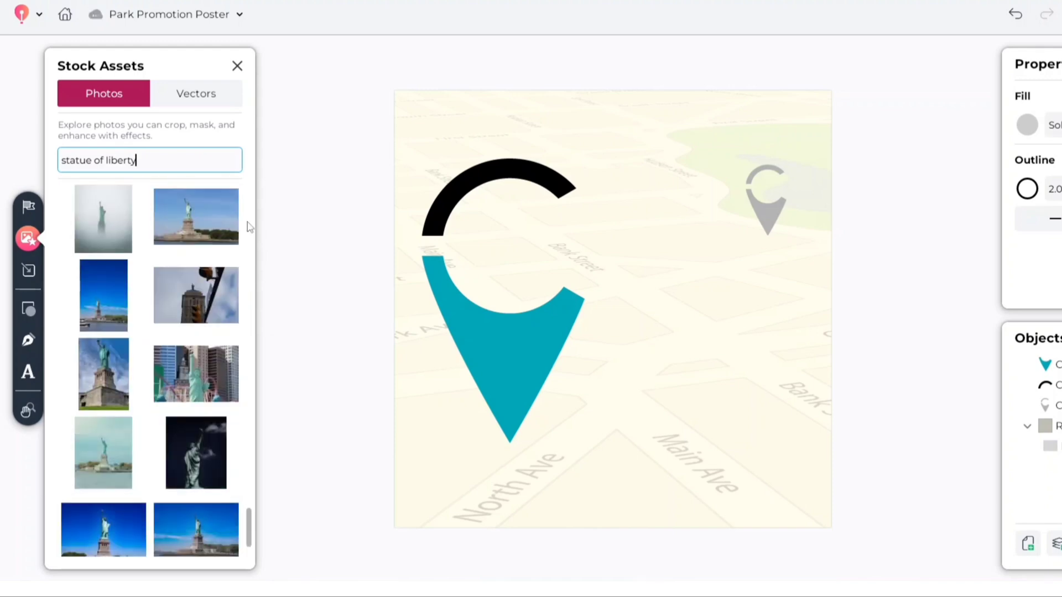
left_click(106, 377)
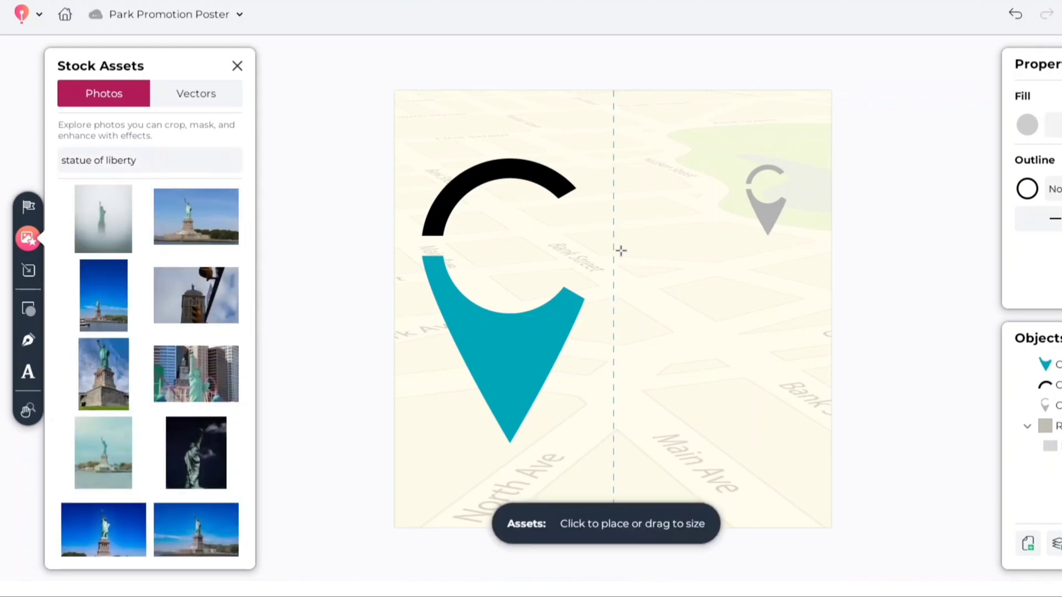
left_click(715, 400)
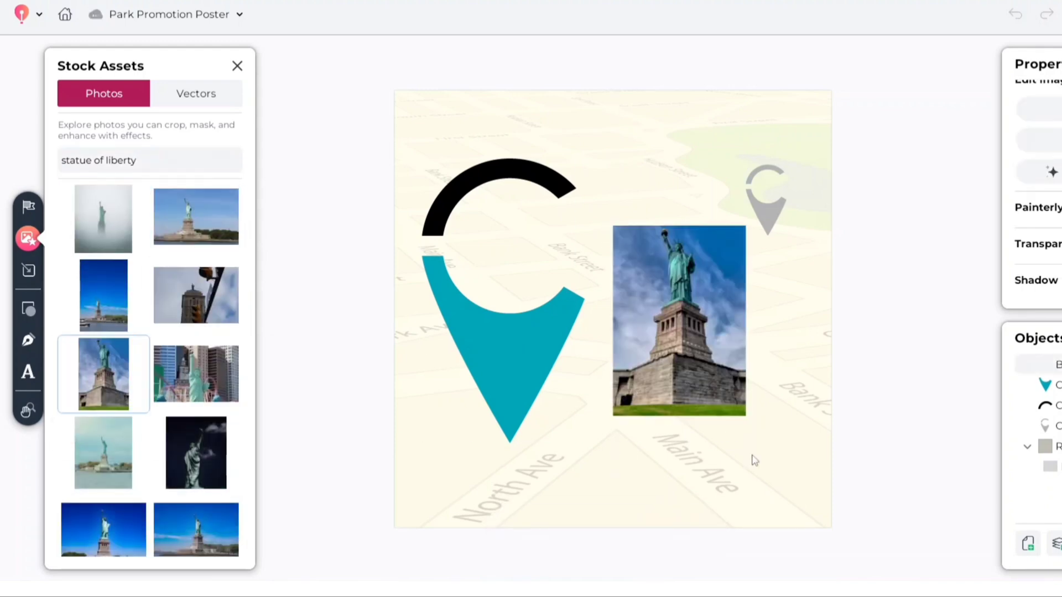
left_click(237, 67)
Remove the statue photo's background and crop away its left and right sides around the pedestal.
left_click(662, 321)
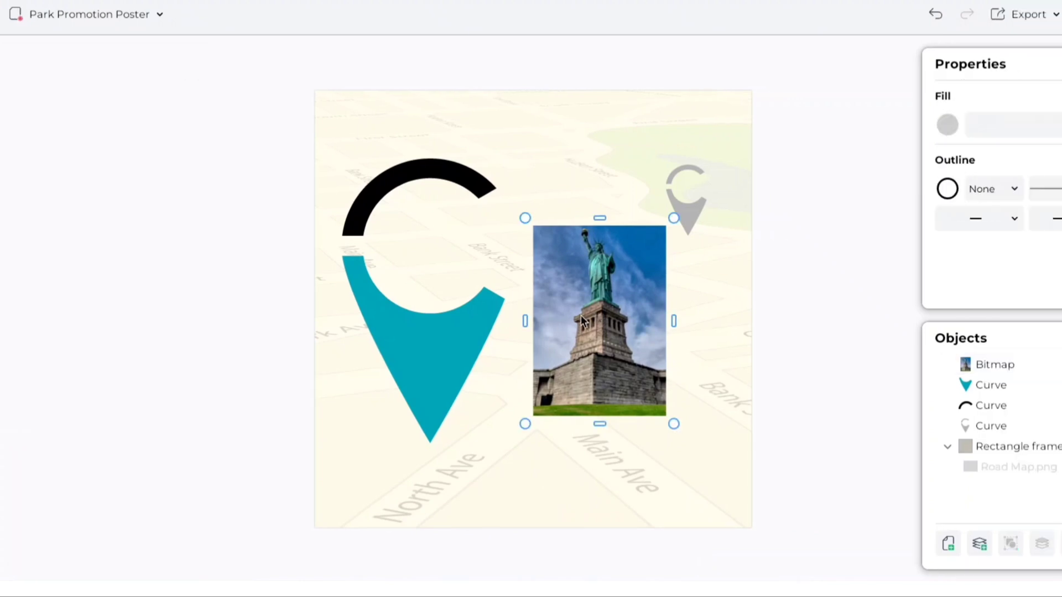
left_click(969, 173)
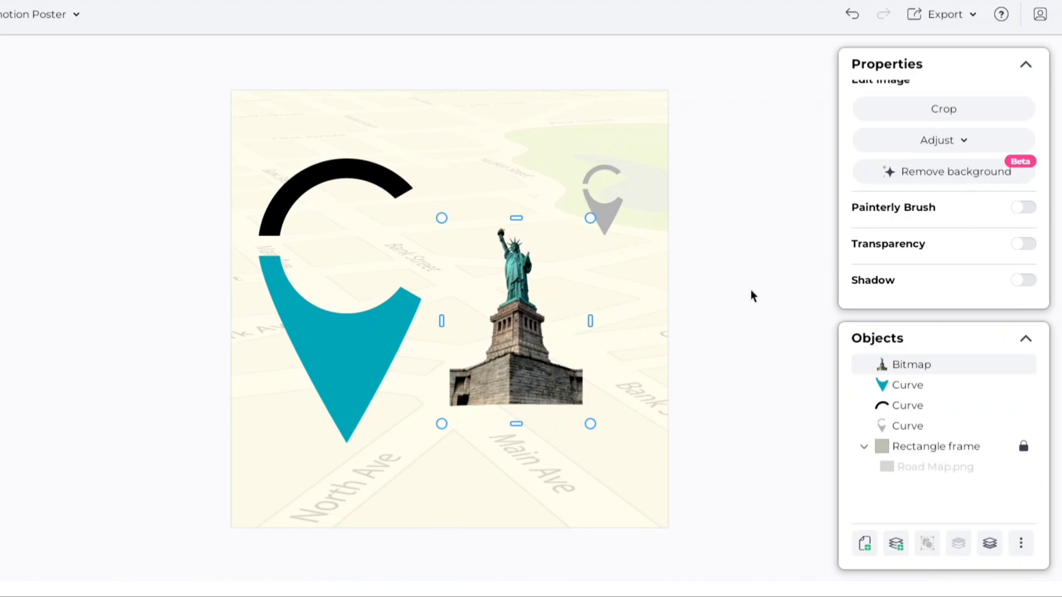
left_click(892, 114)
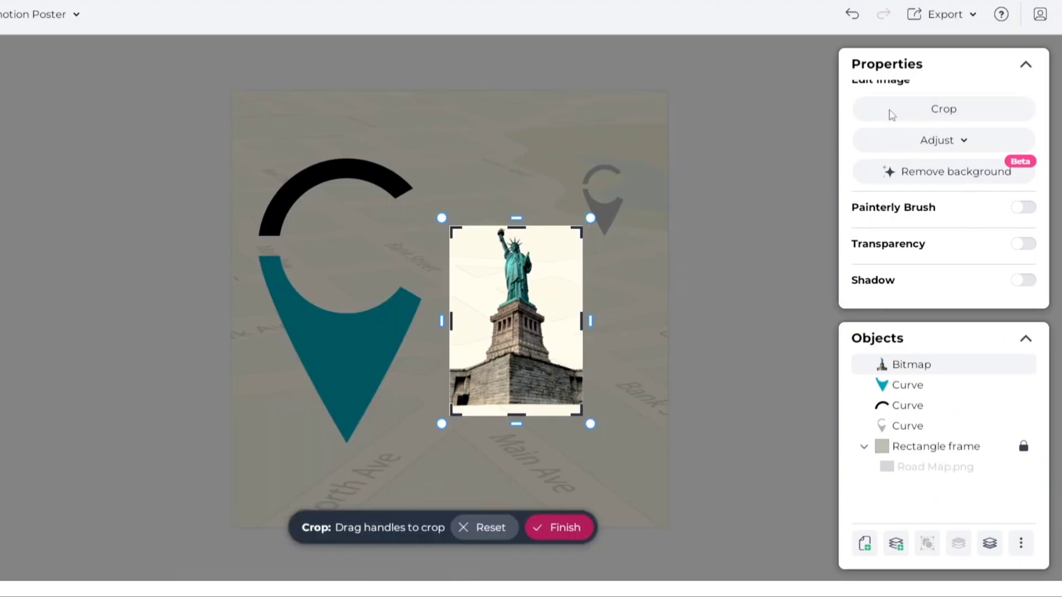
left_click_drag(442, 321, 472, 329)
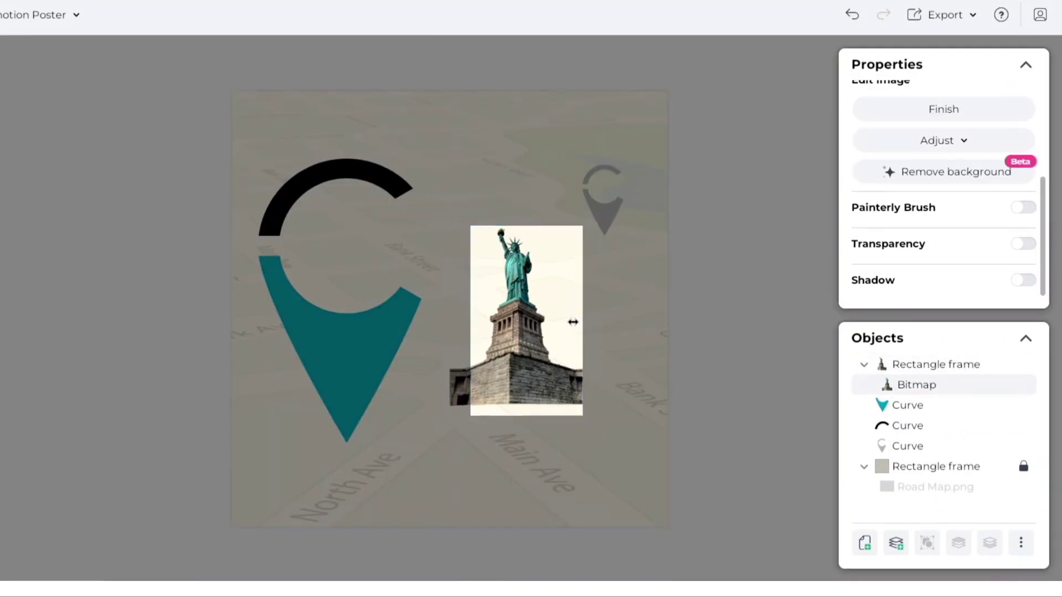
left_click_drag(582, 321, 348, 252)
left_click(616, 312)
Enlarge the cropped statue over the location pin and send it one level back, behind the teal piece.
left_click(519, 330)
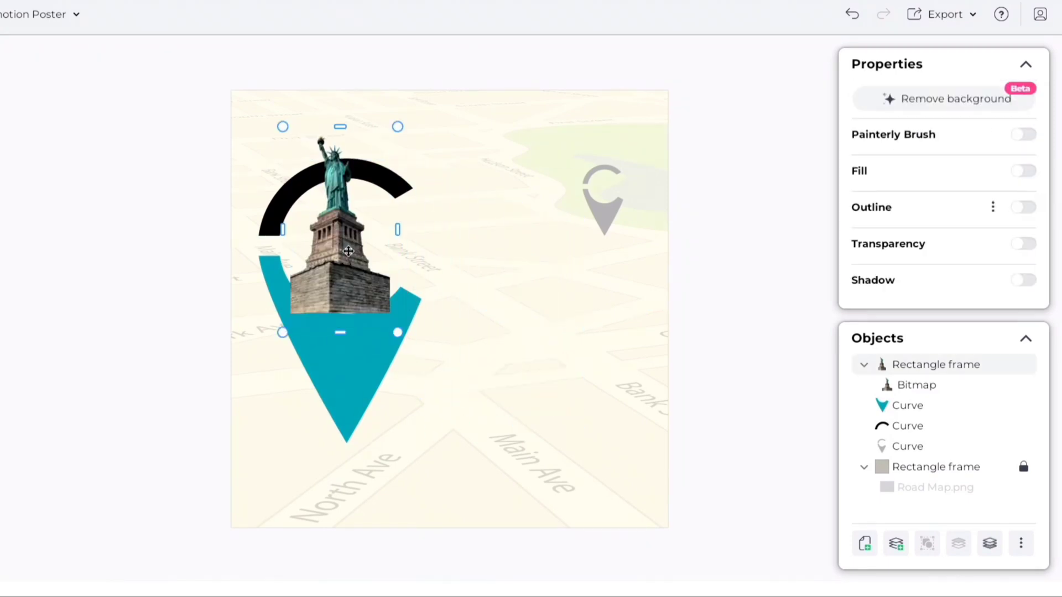
left_click_drag(397, 331, 416, 348)
left_click_drag(372, 308, 382, 297)
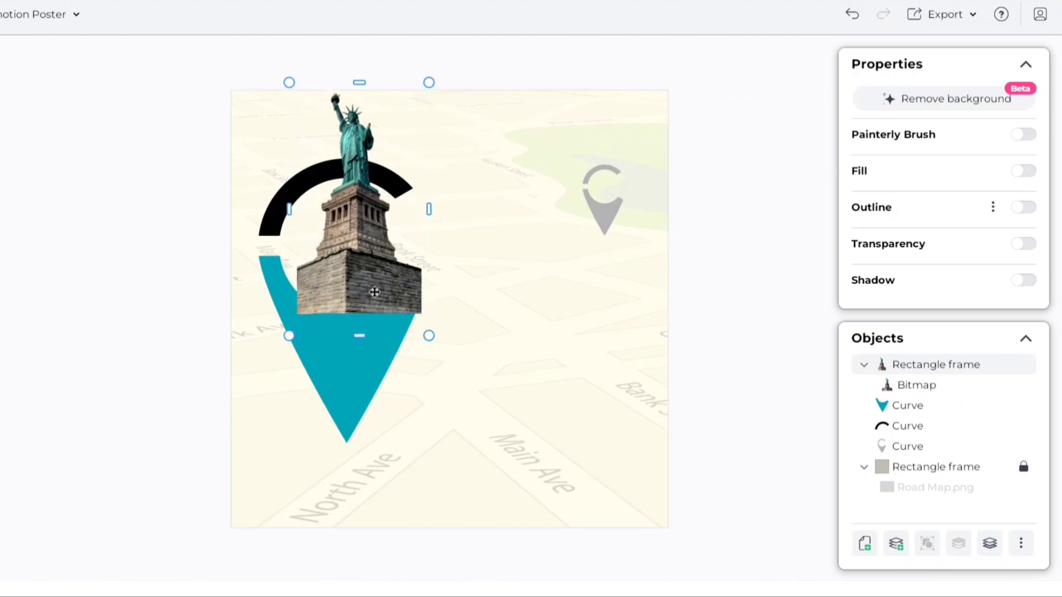
right_click(374, 292)
left_click(404, 408)
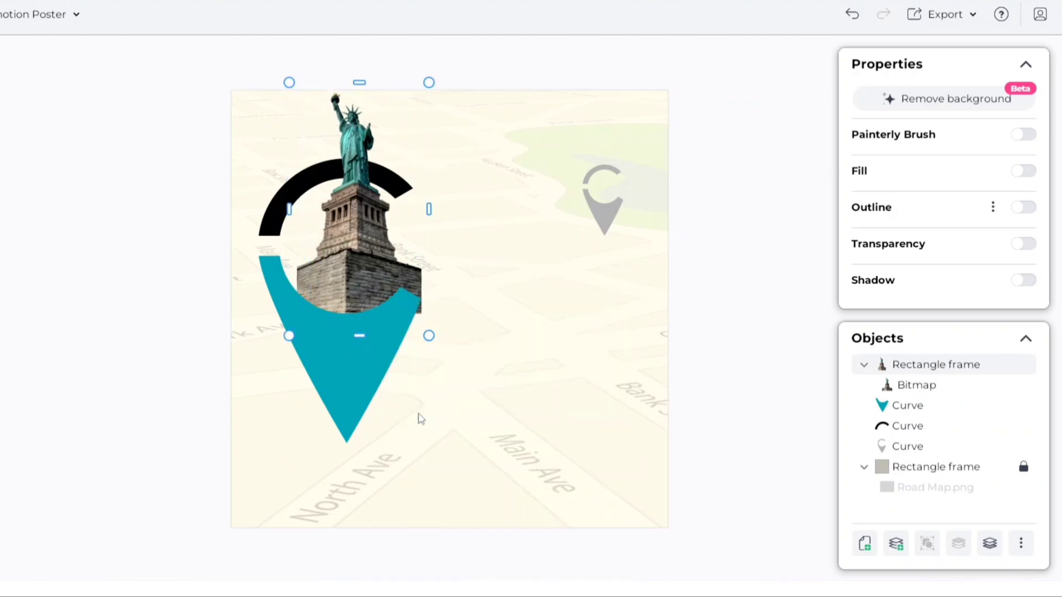
Scale the statue down slightly and reposition it over the pin.
left_click(359, 238)
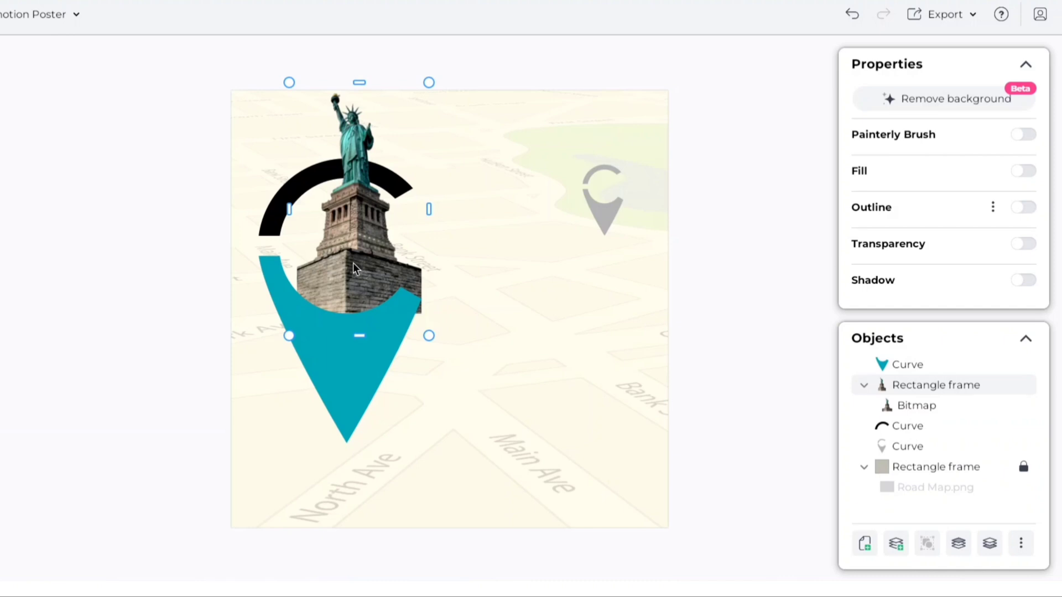
left_click_drag(429, 83, 418, 103)
left_click_drag(364, 255, 366, 258)
Scale the black arc and the teal piece down together slightly, toward the teal piece's lower right.
left_click(270, 226)
left_click(270, 267, "shift")
mouse_move(252, 149)
left_mouse_down()
mouse_move(266, 166)
mouse_move(263, 157)
left_mouse_up()
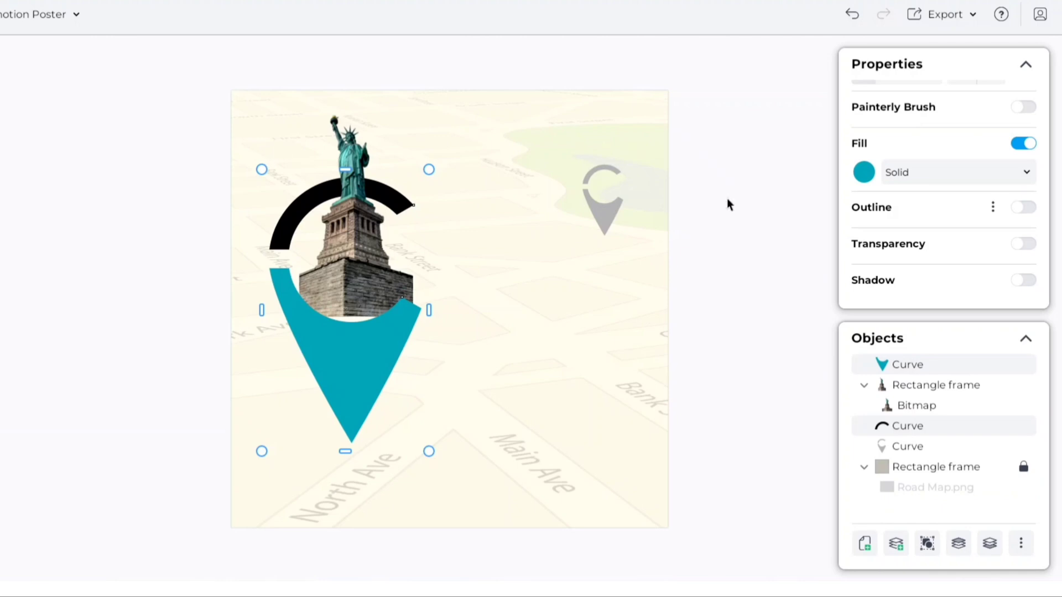
left_click(815, 252)
Enlarge the statue and center it in the pin, with its pedestal filling the teal piece's curve.
left_click_drag(356, 269, 346, 286)
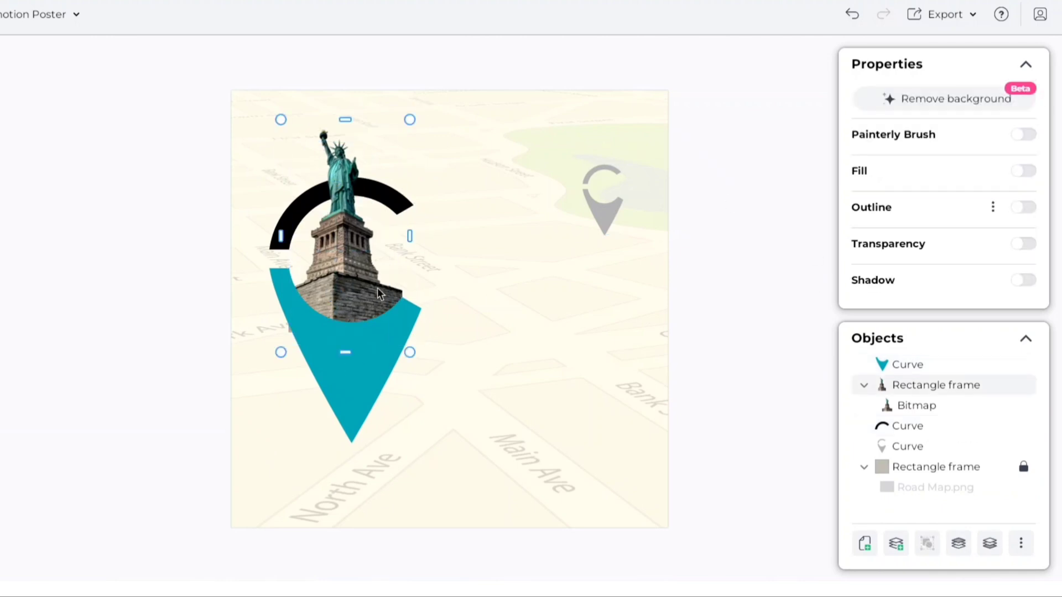
left_click_drag(410, 354, 427, 385)
left_click_drag(357, 282, 360, 264)
left_click(475, 255)
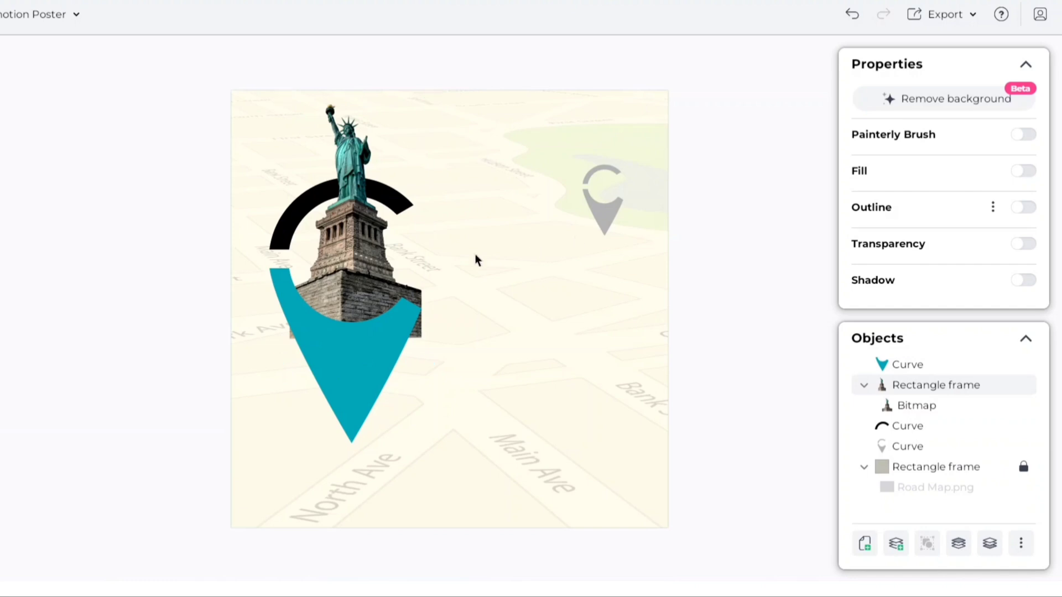
Duplicate the statue and move the copy to the empty area on the page's right side.
left_click(375, 246)
key("ctrl+d")
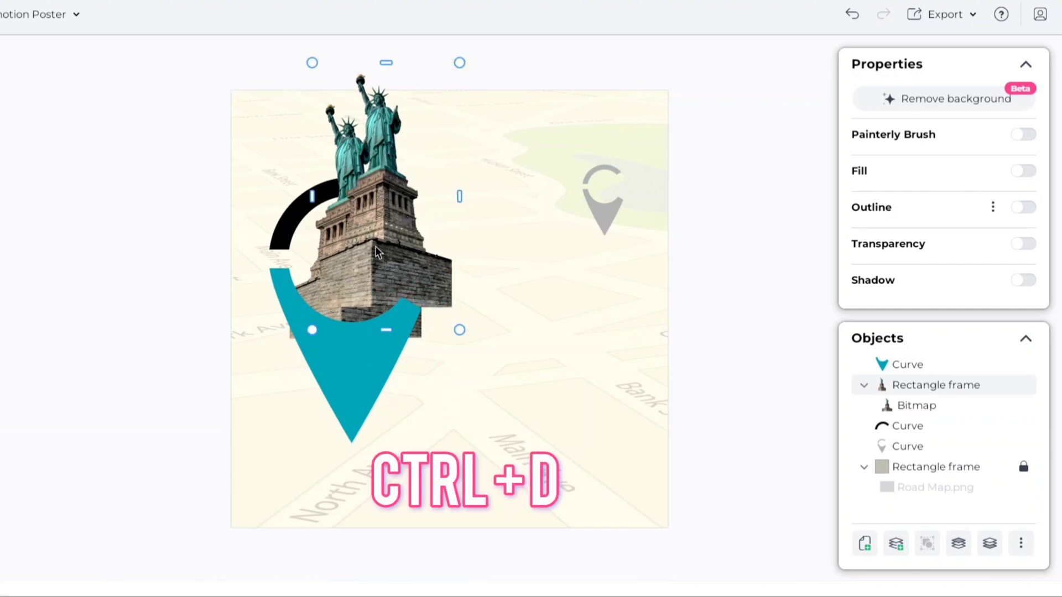
left_click_drag(376, 246, 557, 301)
Crop the bottom of the original statue on the pin to a frame height of about 513 px.
left_click(369, 246)
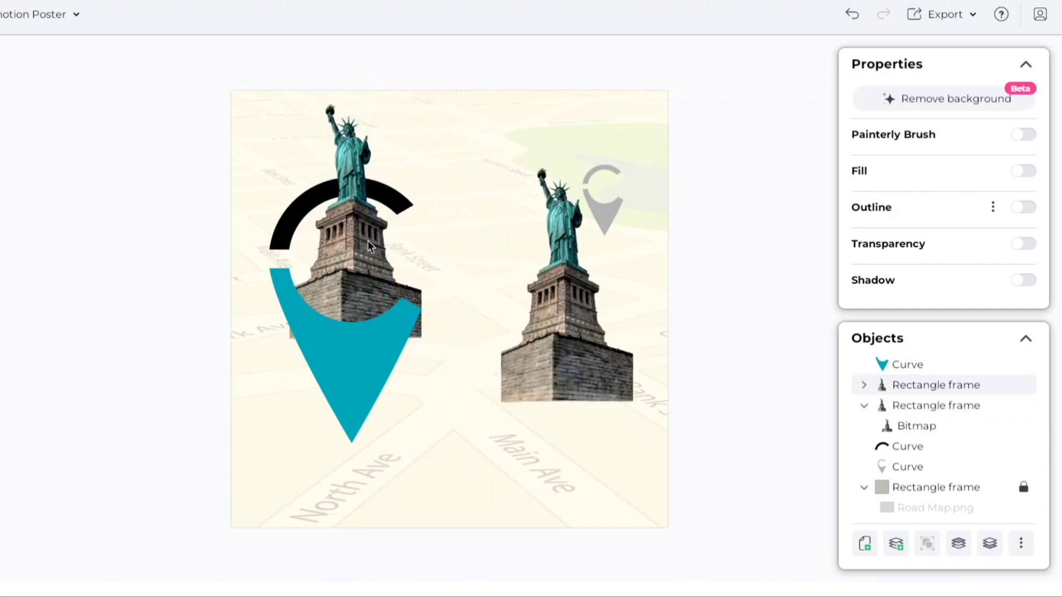
scroll(939, 175, "up", 3)
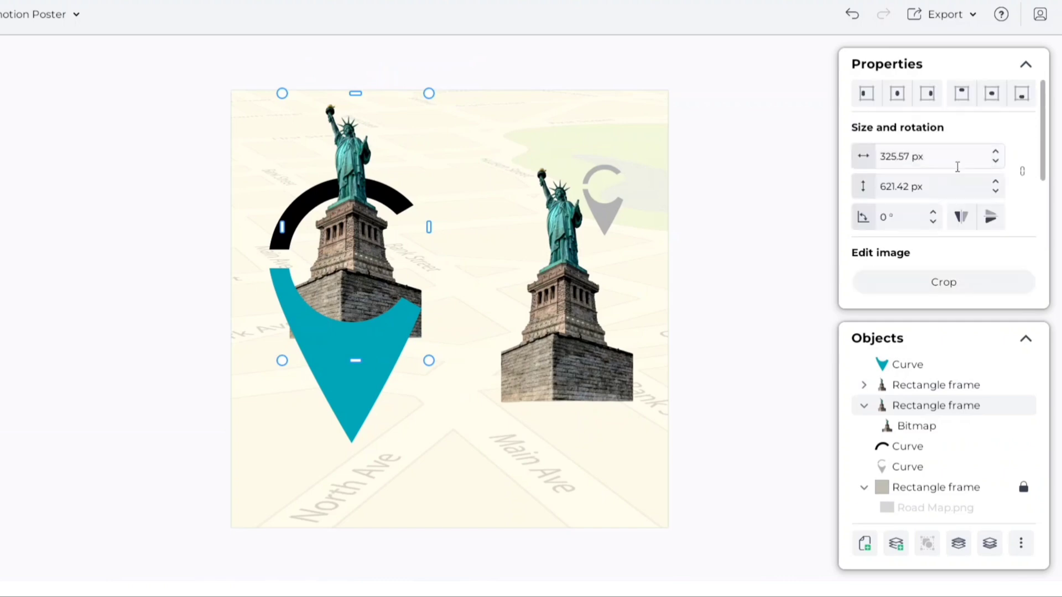
left_click(944, 282)
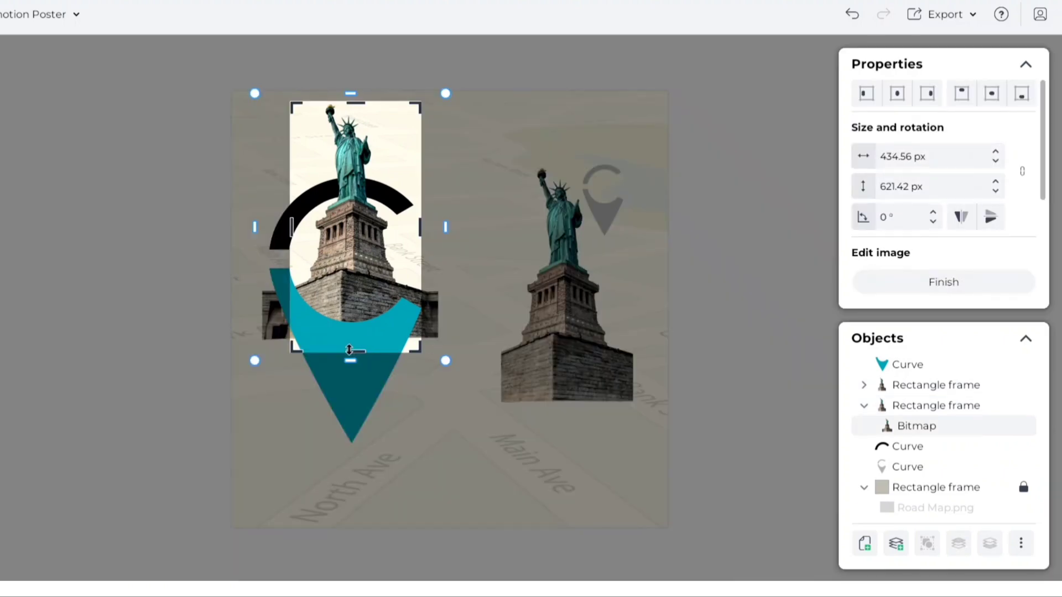
left_click_drag(350, 352, 350, 299)
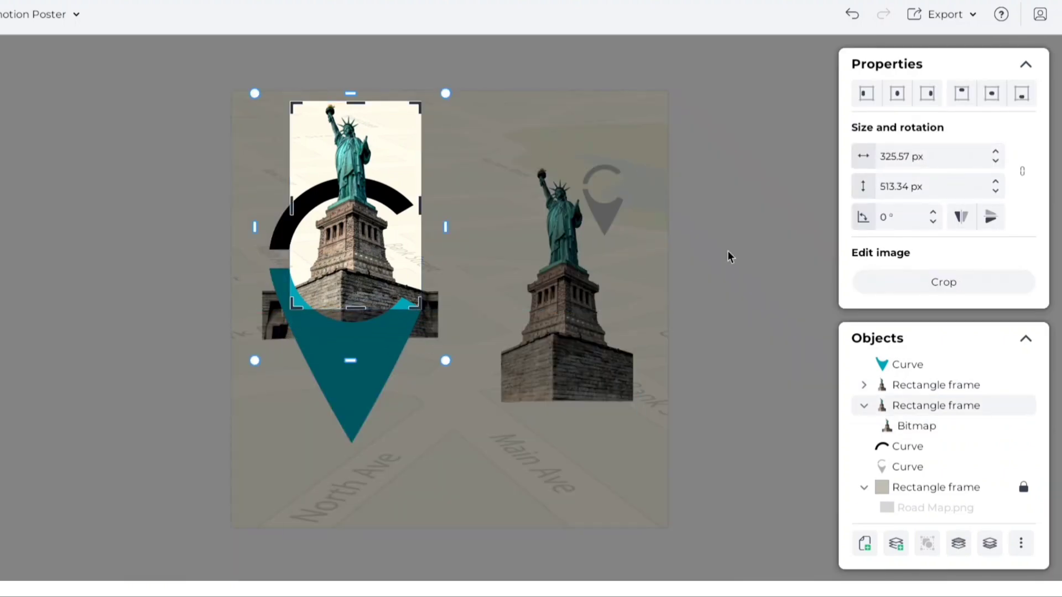
left_click(728, 254)
Align the statue copy exactly over the original and crop its left and right sides to hide the pedestal overhanging the teal piece.
left_click(571, 331)
left_click_drag(572, 331, 356, 264)
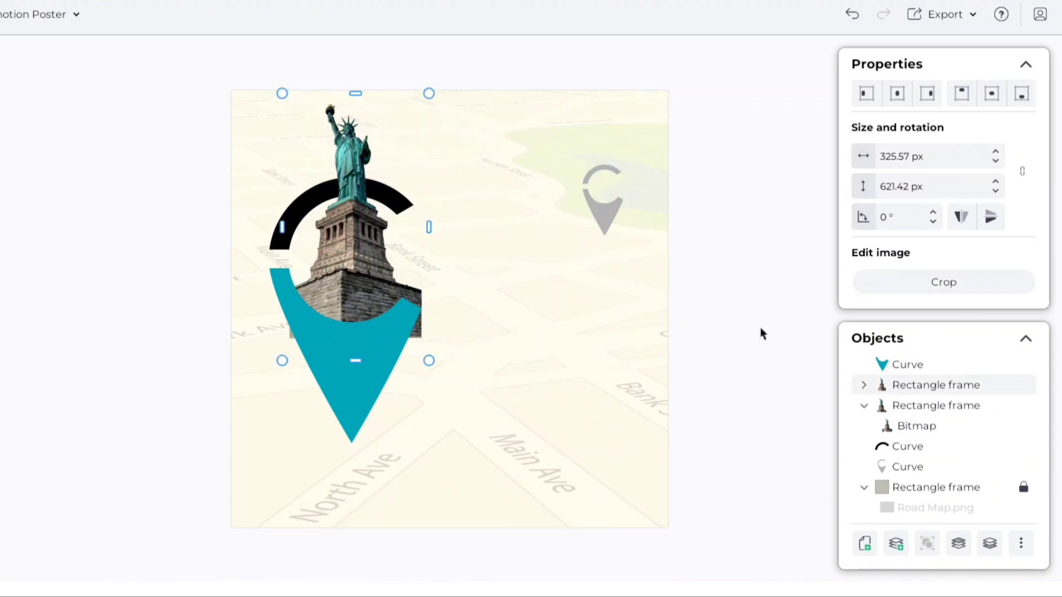
left_click(944, 282)
left_click_drag(289, 233, 304, 236)
left_click_drag(421, 233, 400, 225)
left_click(584, 239)
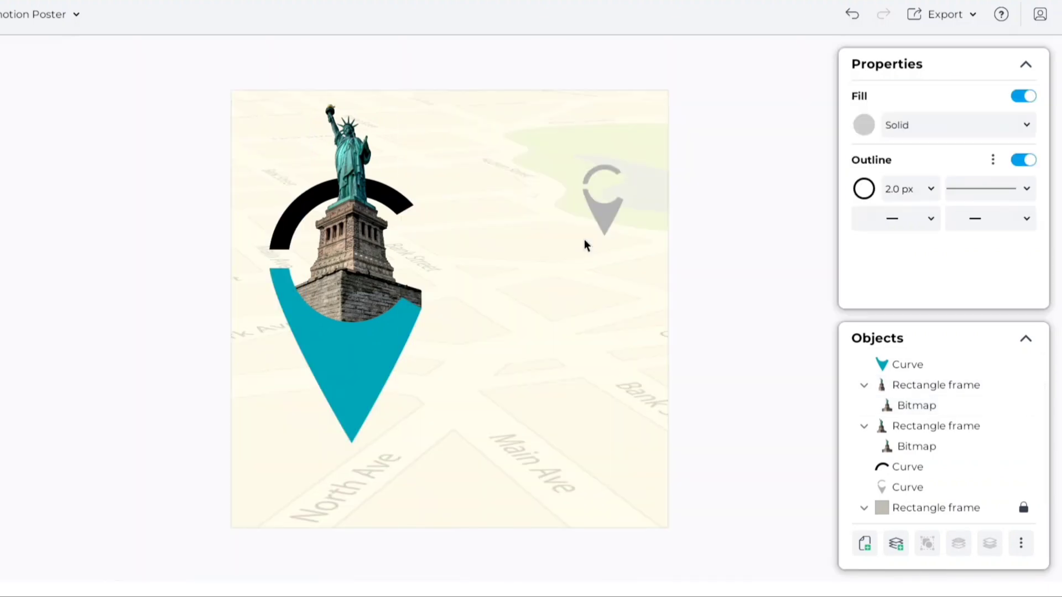
Group the black arc, the teal piece and both statue images into one object.
left_click_drag(315, 116, 432, 450)
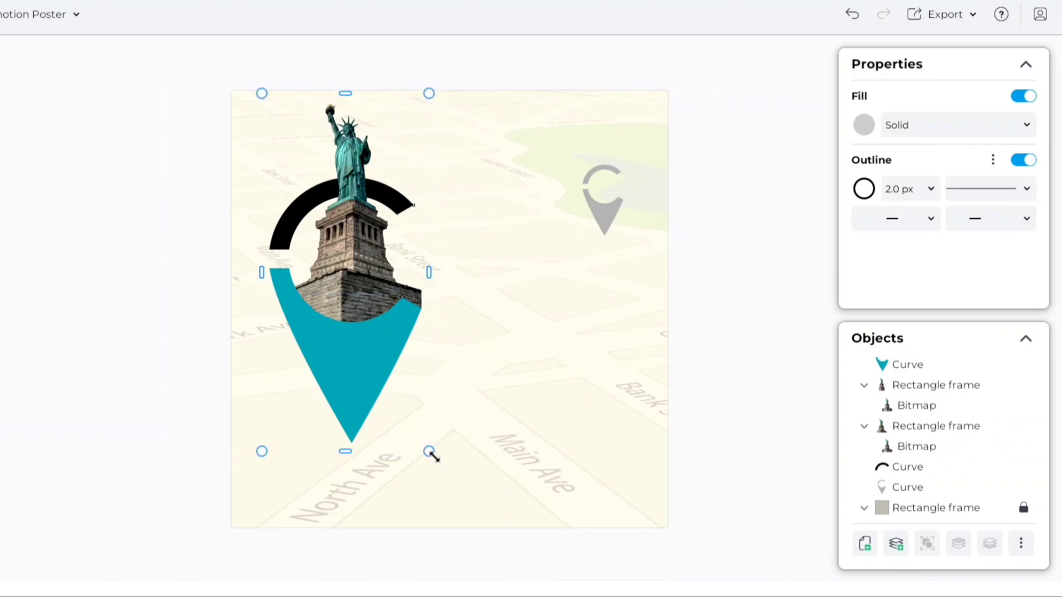
right_click(390, 337)
left_click(427, 387)
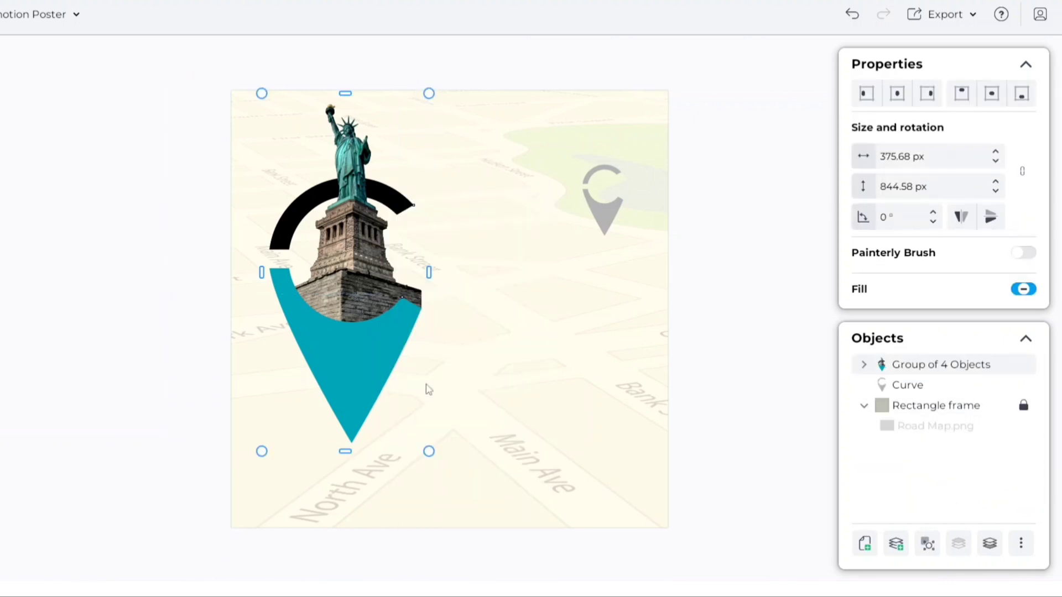
left_click(713, 349)
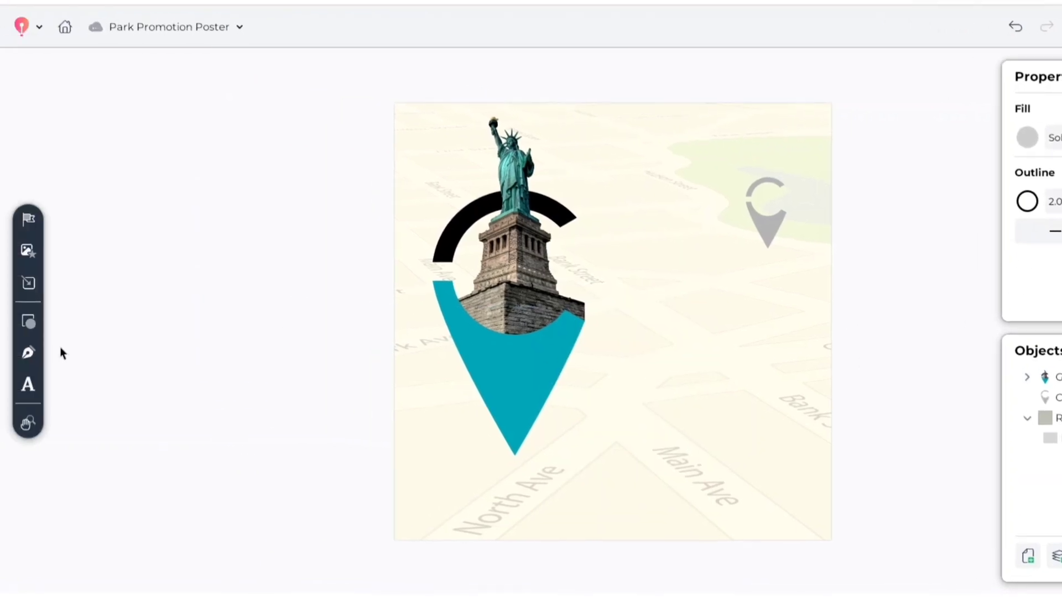
Draw a closed solid-line Pen shape about 610 × 466 px with an inward-curving edge in the page's lower right corner and select it.
left_click(28, 352)
left_click(150, 106)
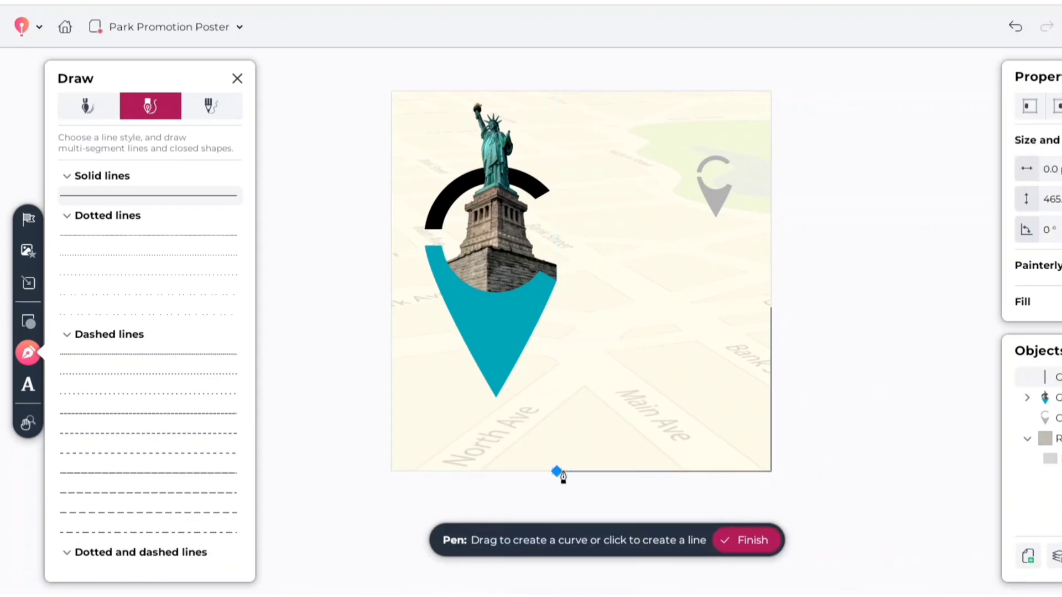
left_click_drag(771, 307, 714, 474)
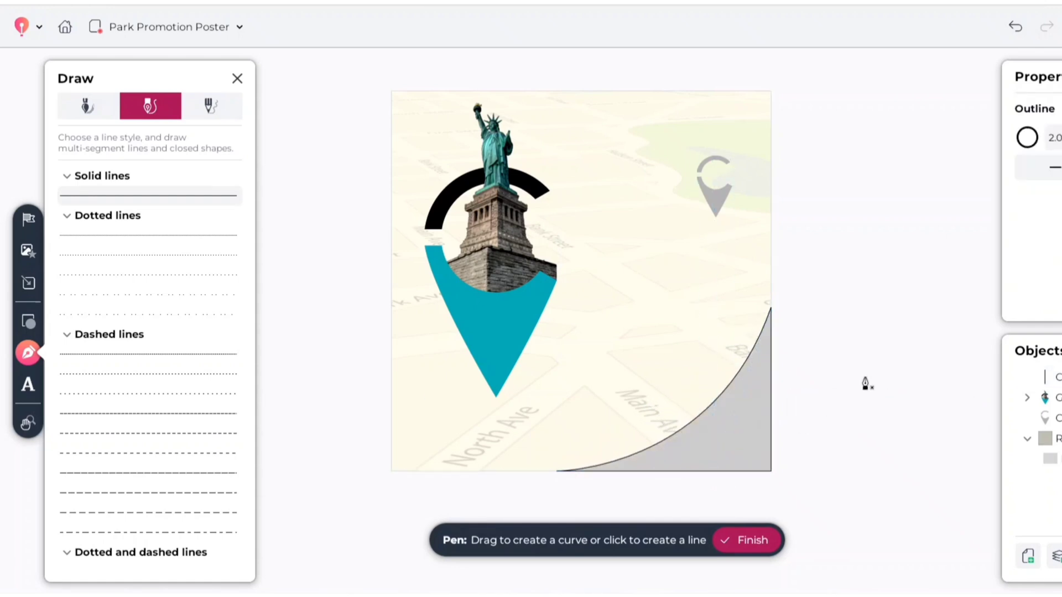
left_click(744, 543)
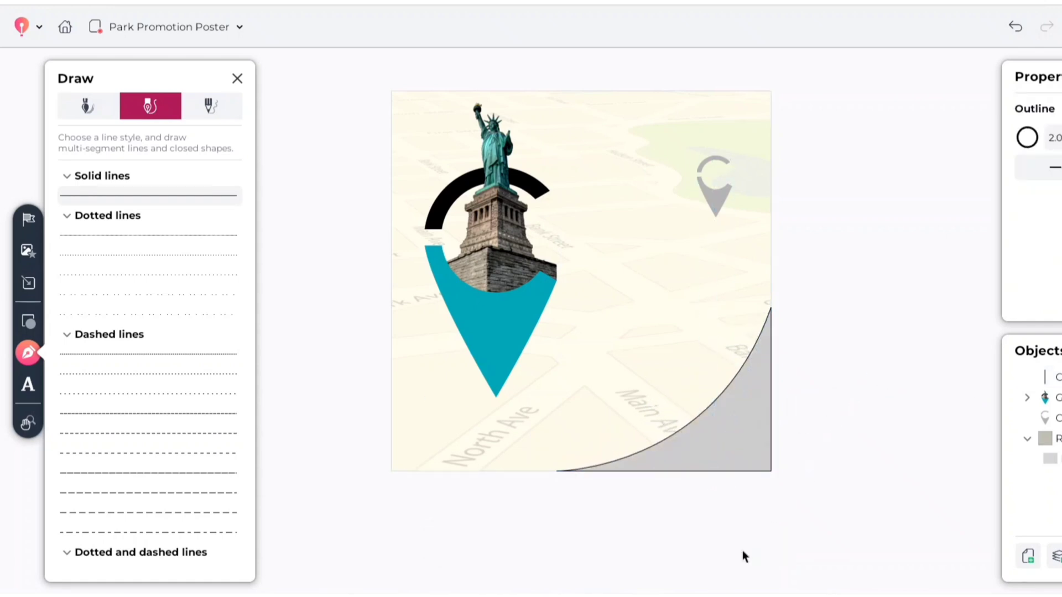
left_click(706, 457)
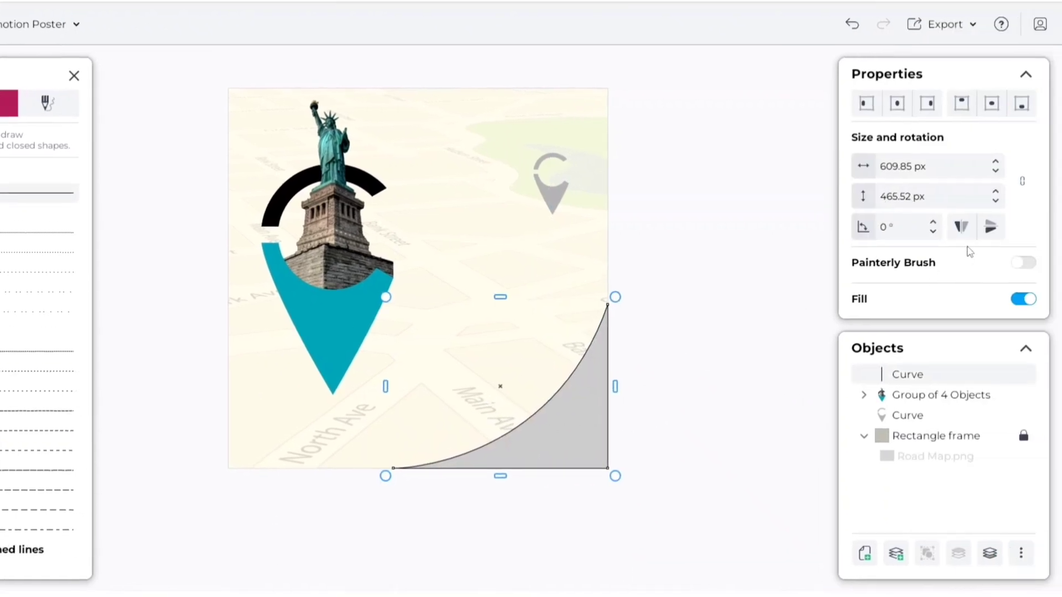
Turn off the outline of the grey corner shape and finish with the line settings.
scroll(969, 252, "down", 2)
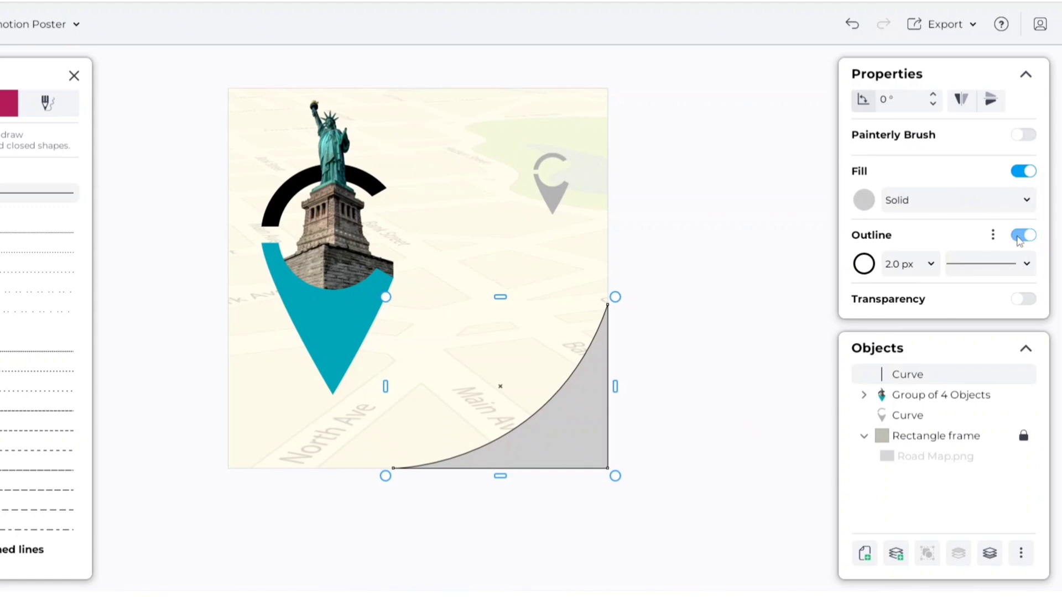
left_click(1018, 237)
left_click(644, 459)
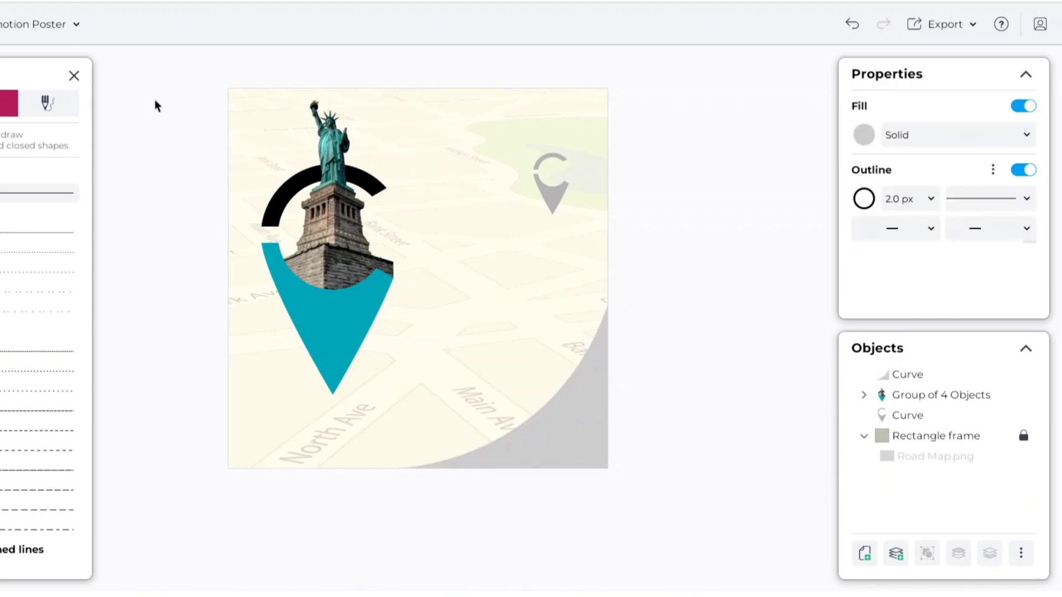
left_click(75, 76)
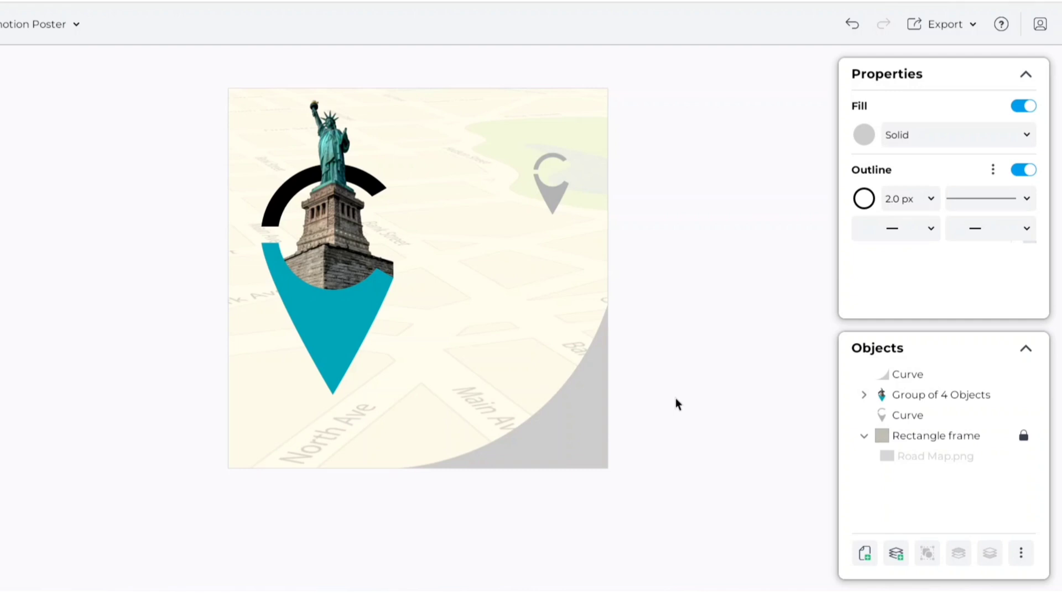
Sample the statue's green for the corner shape's fill and adjust it to turquoise RGB 25, 201, 207.
left_click(577, 428)
left_click(864, 182)
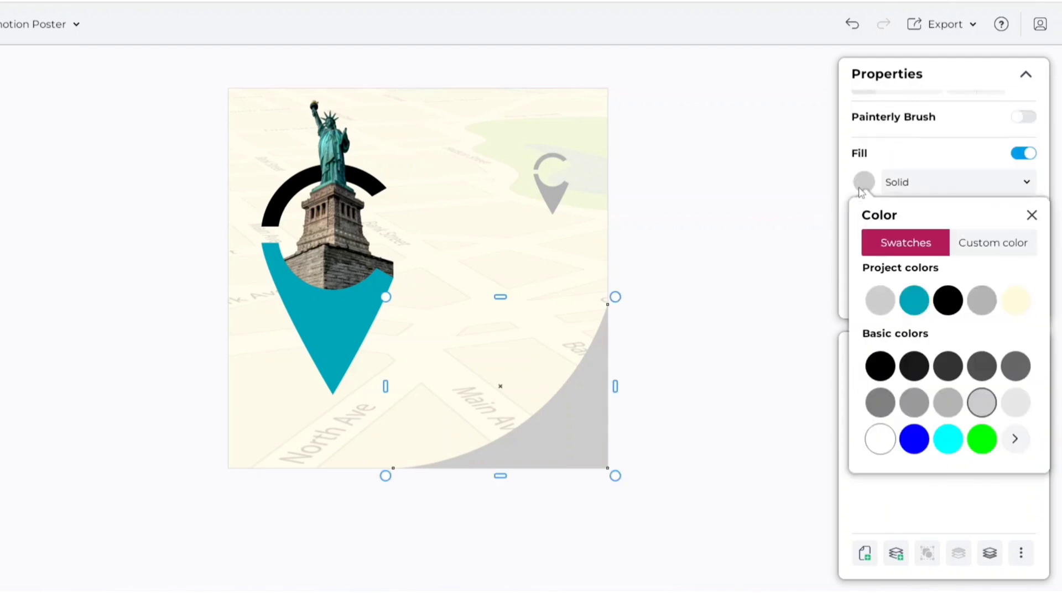
left_click(999, 245)
left_click(1026, 483)
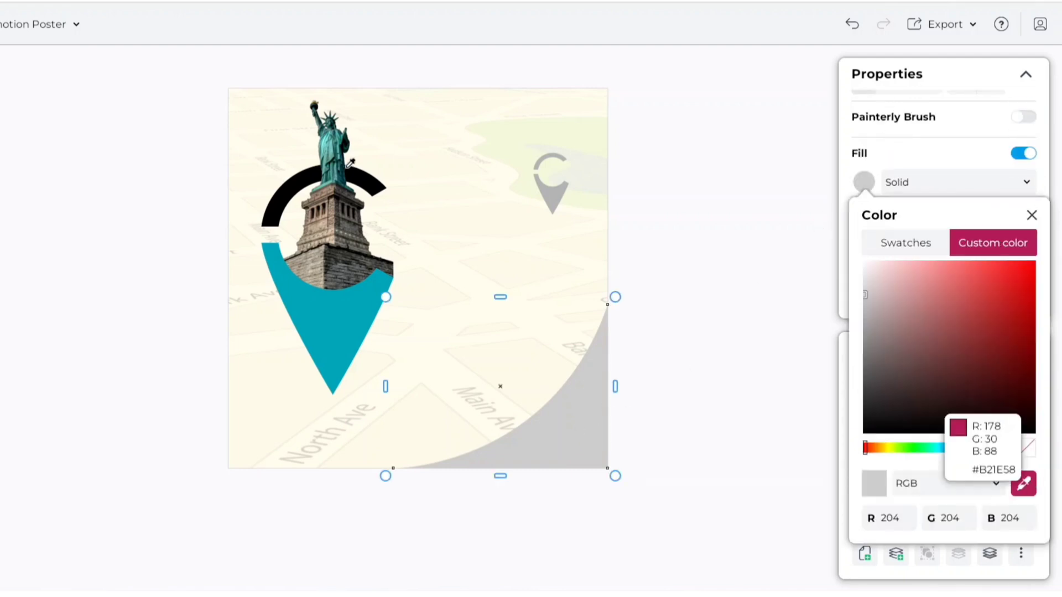
left_click(333, 140)
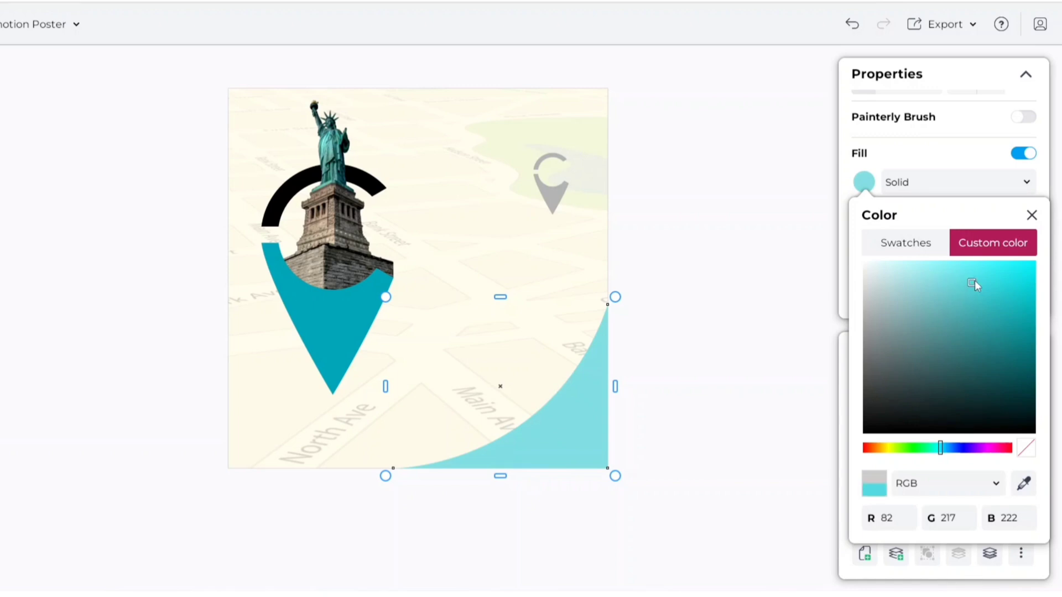
left_click_drag(998, 278, 1015, 293)
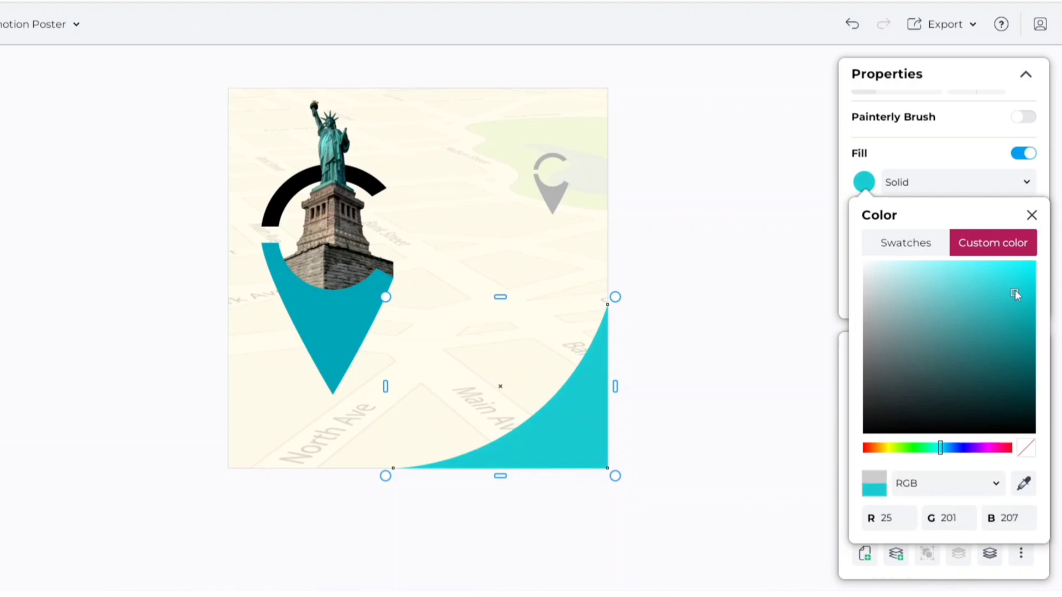
left_click(1032, 216)
left_click(735, 294)
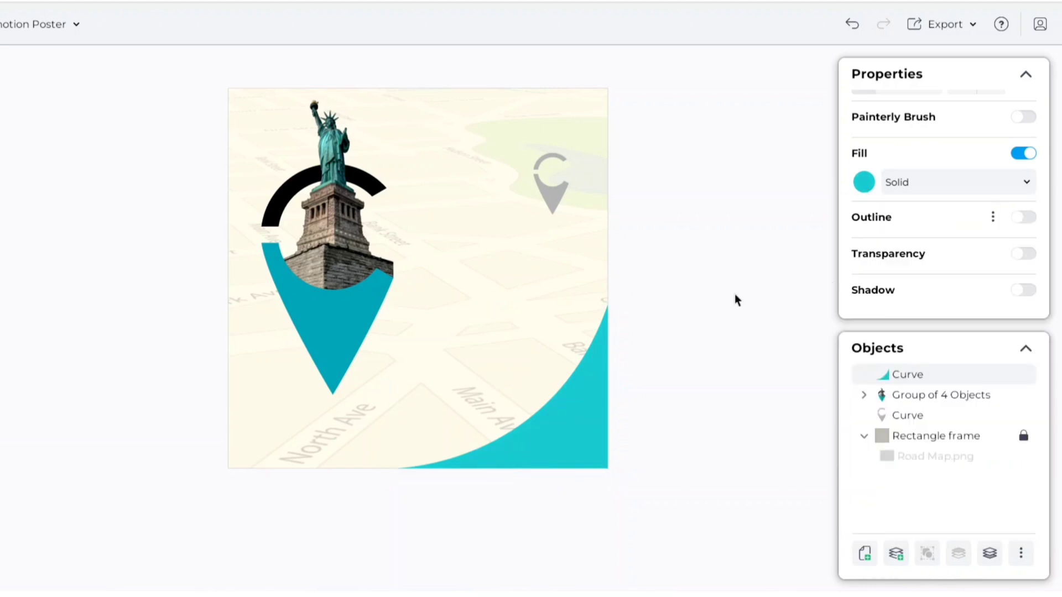
Recolor the teal lower piece inside the statue pin group with the corner shape's turquoise project color.
left_click(354, 322)
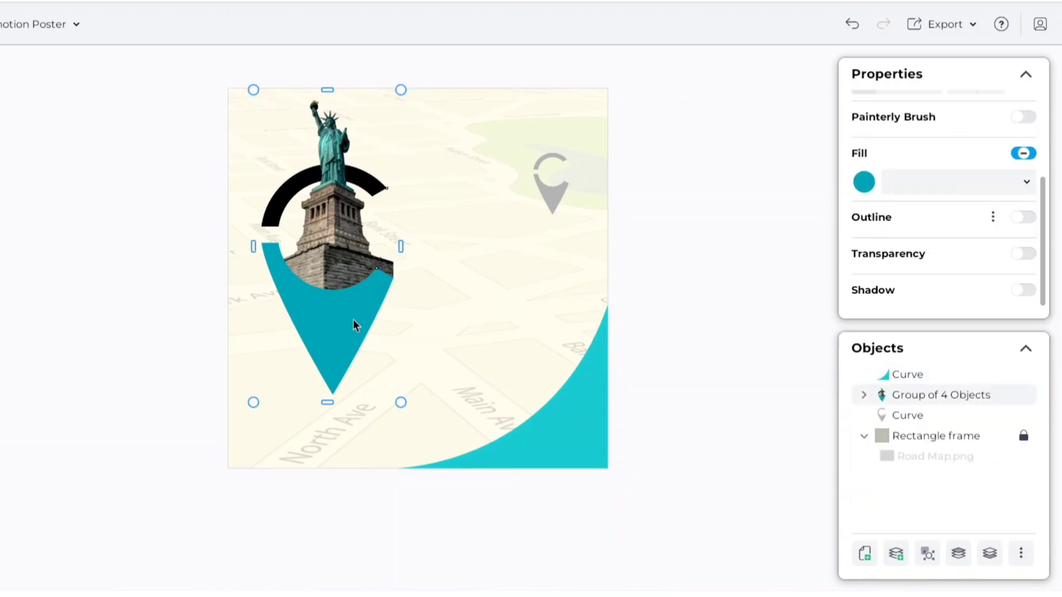
left_click(864, 395)
left_click(914, 420)
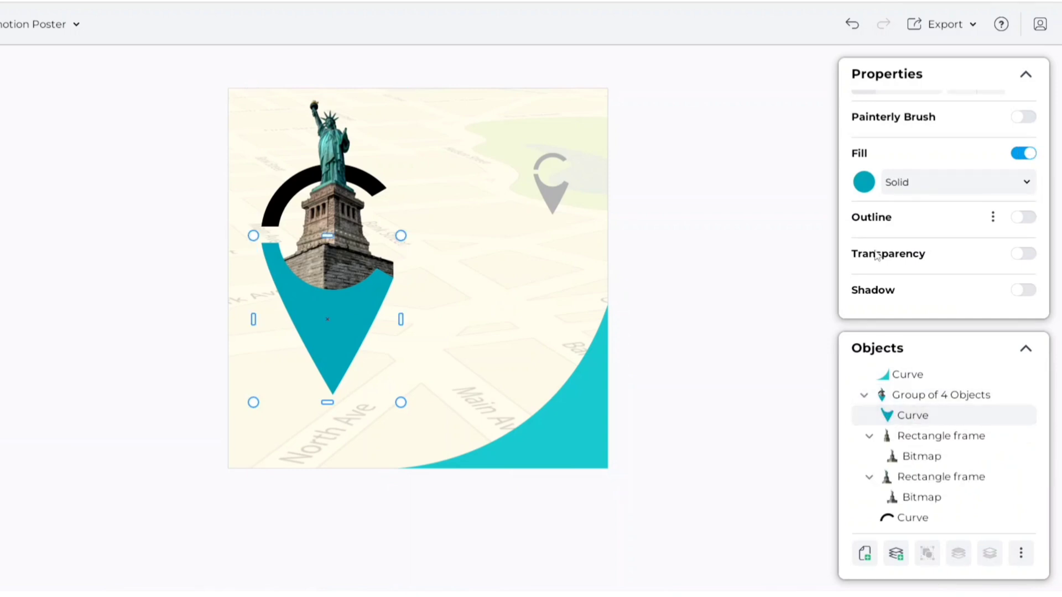
left_click(864, 182)
left_click(895, 249)
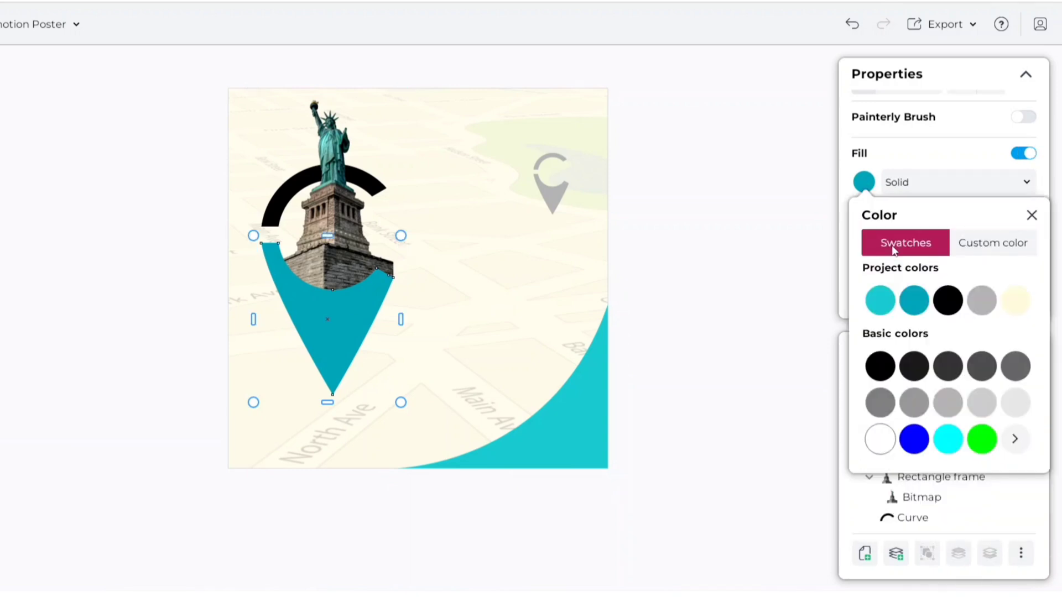
left_click(880, 300)
left_click(681, 339)
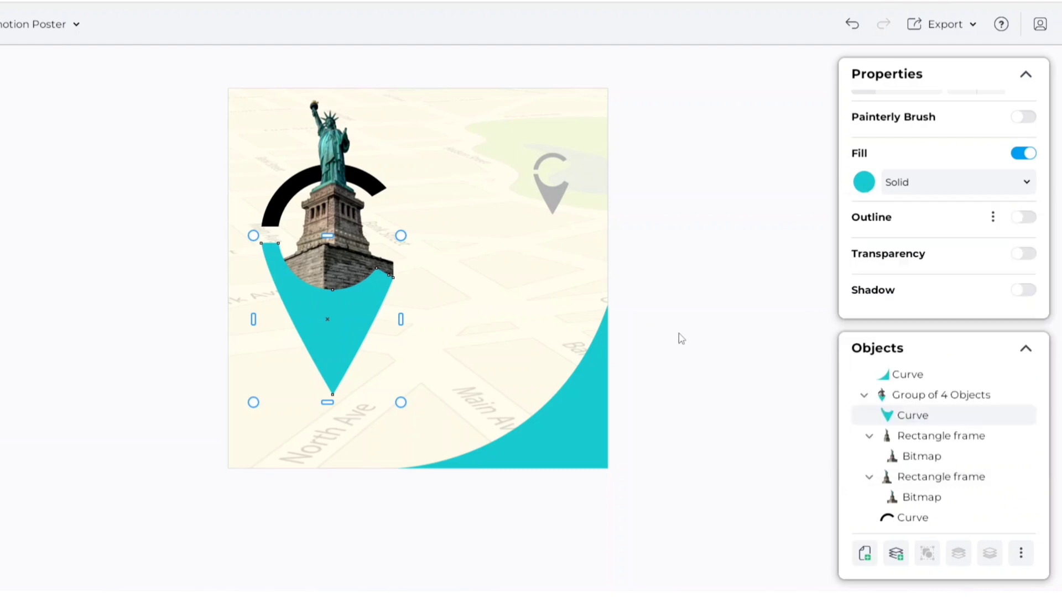
left_click(642, 285)
Fill the small grey pin in the page's upper right area with white.
left_click(546, 197)
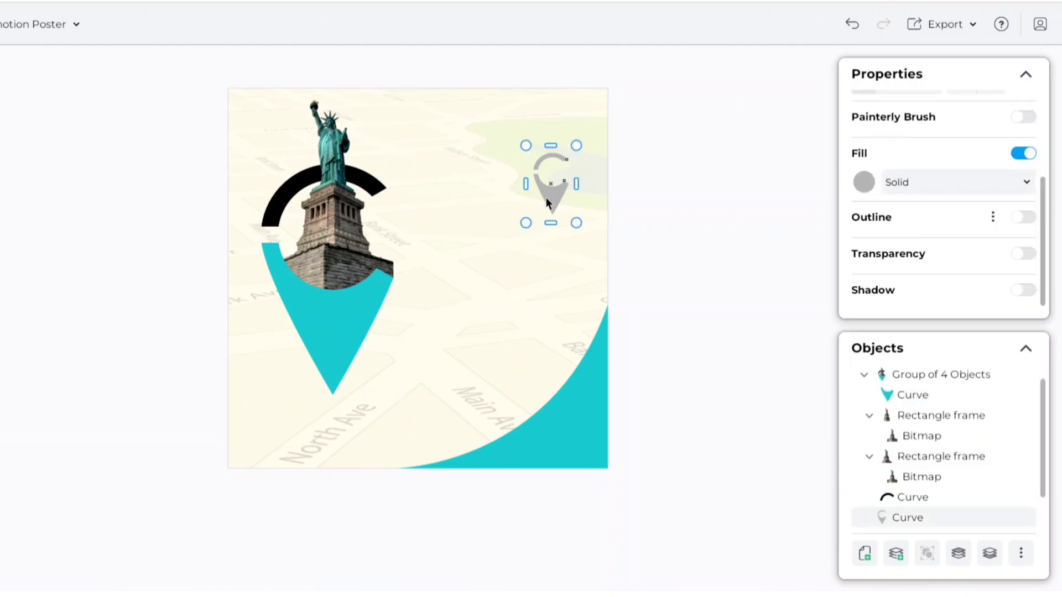
left_click(871, 185)
left_click(880, 439)
left_click(718, 320)
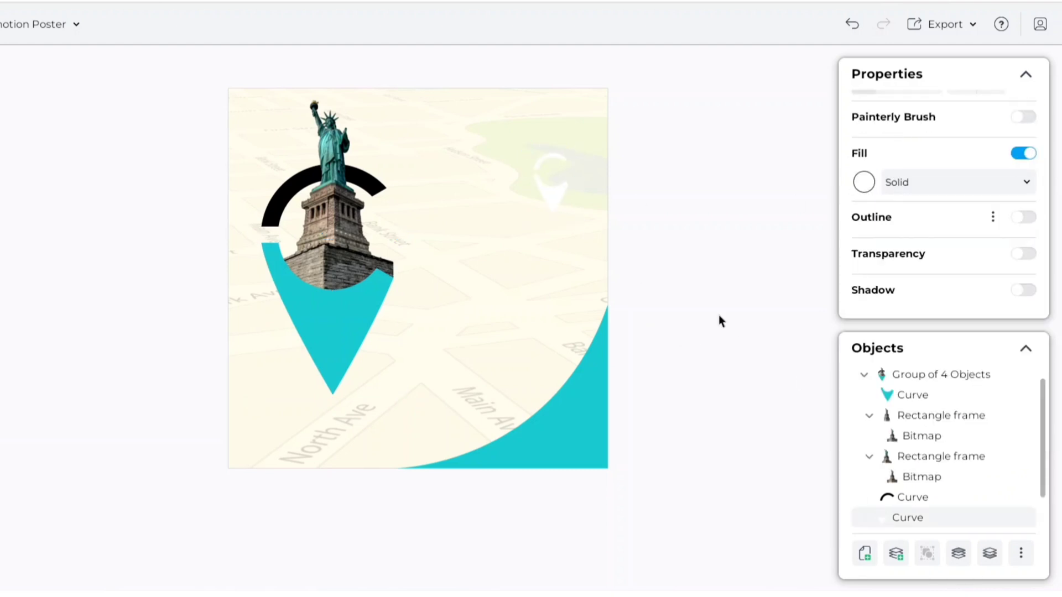
Place the small white pin in front of the turquoise corner shape and scale it down to fit inside.
left_click(558, 195)
left_click_drag(559, 195, 559, 437)
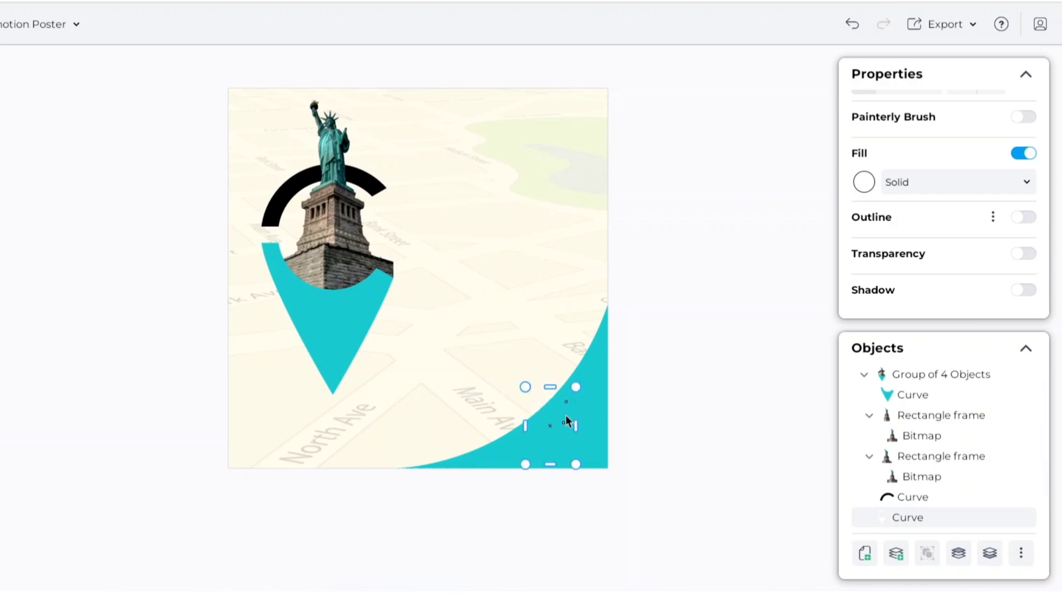
right_click(915, 518)
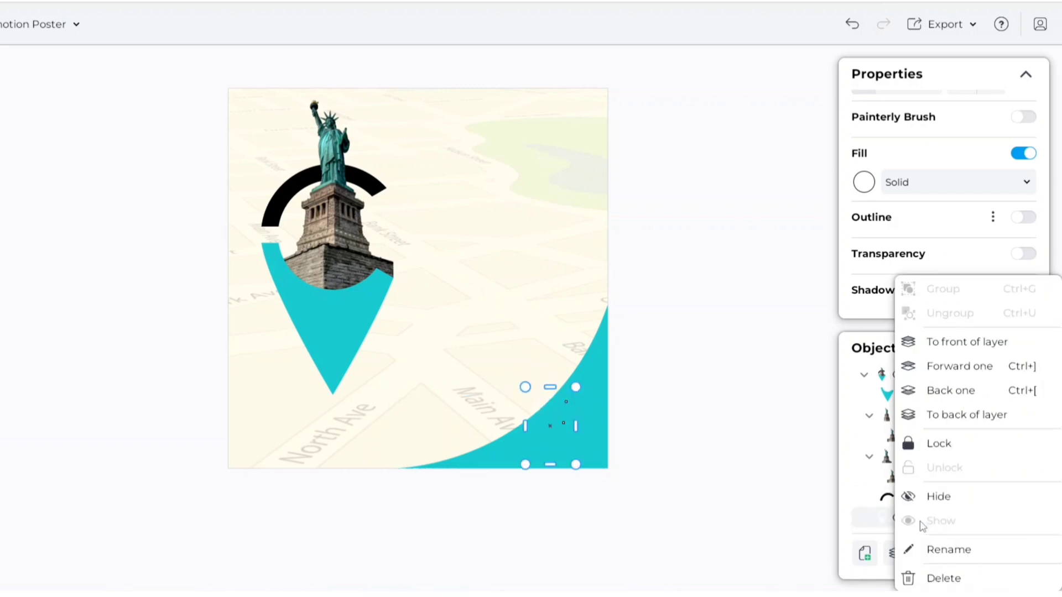
left_click(974, 353)
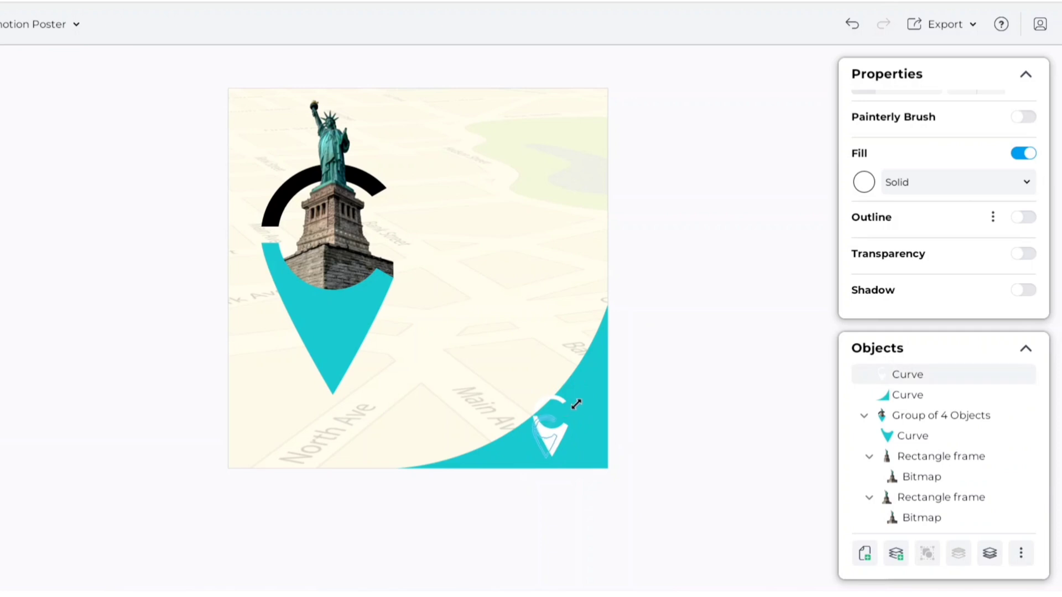
left_click_drag(577, 404, 542, 445)
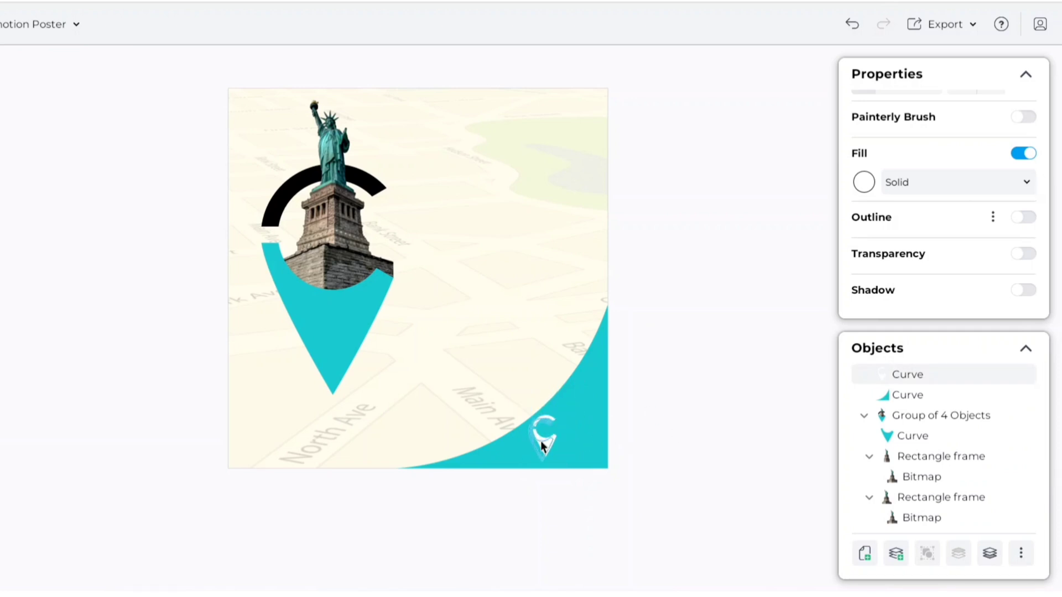
Scale the statue pin group down slightly and move it a little lower on the page.
left_click(341, 231)
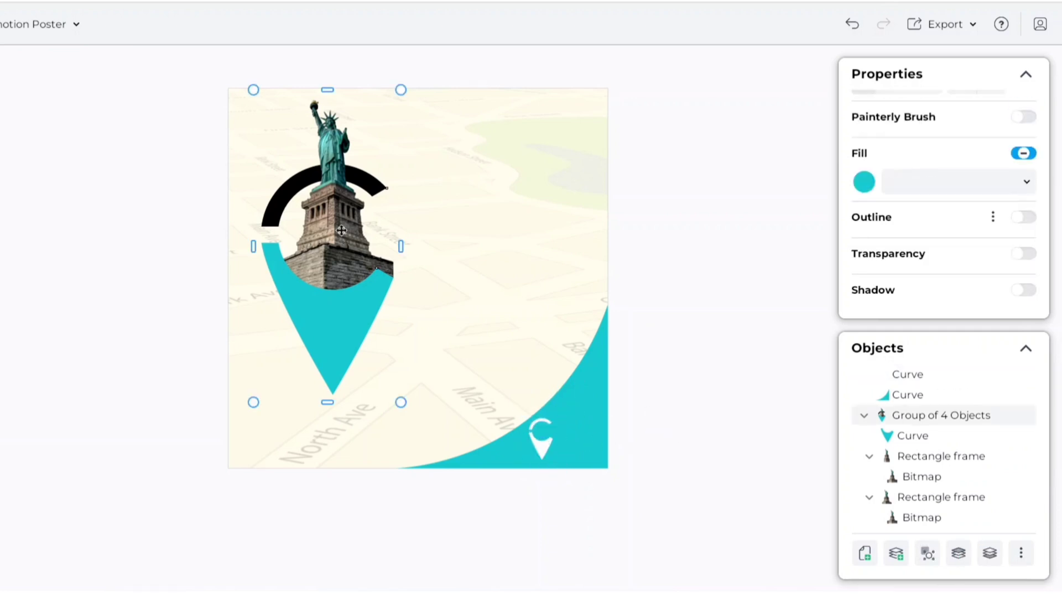
left_click_drag(398, 98, 394, 106)
left_click_drag(355, 239, 349, 267)
left_click(654, 193)
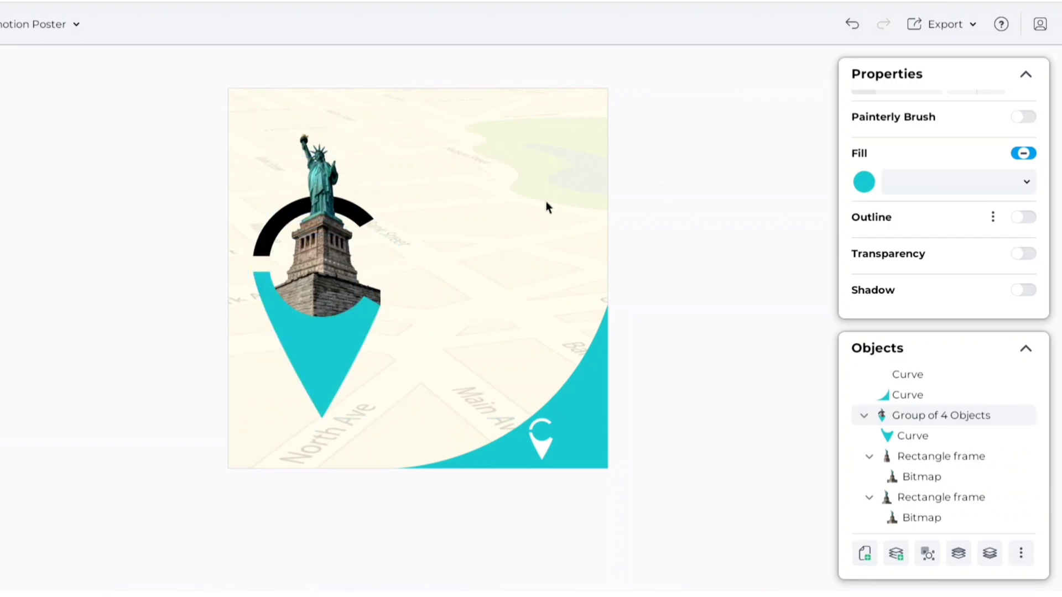
Unlock the map's rectangle frame, enlarge Road Map.png slightly inside it and lock the frame again.
scroll(970, 399, "down", 3)
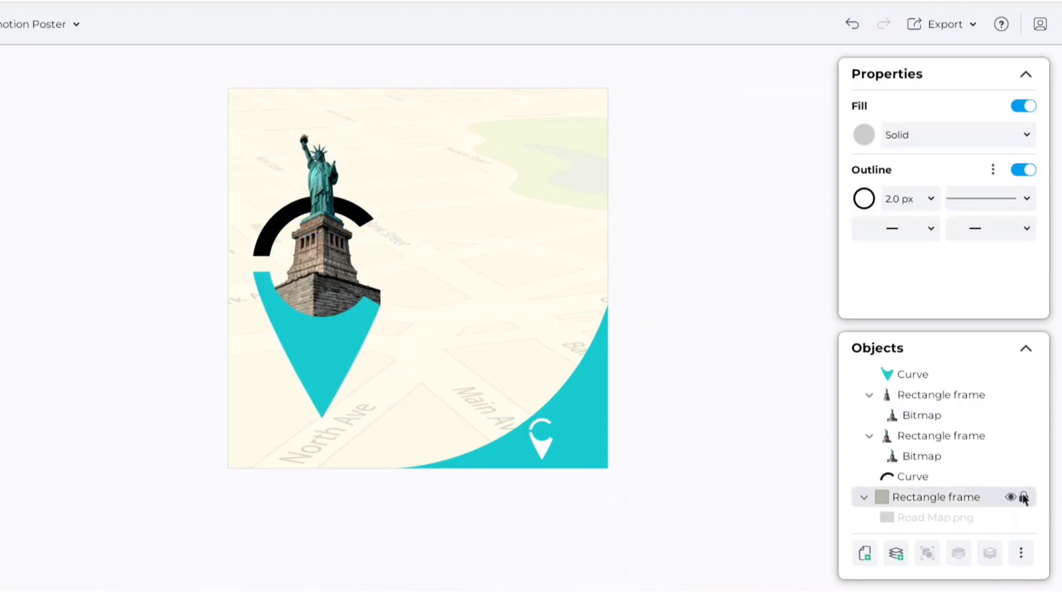
left_click(948, 517)
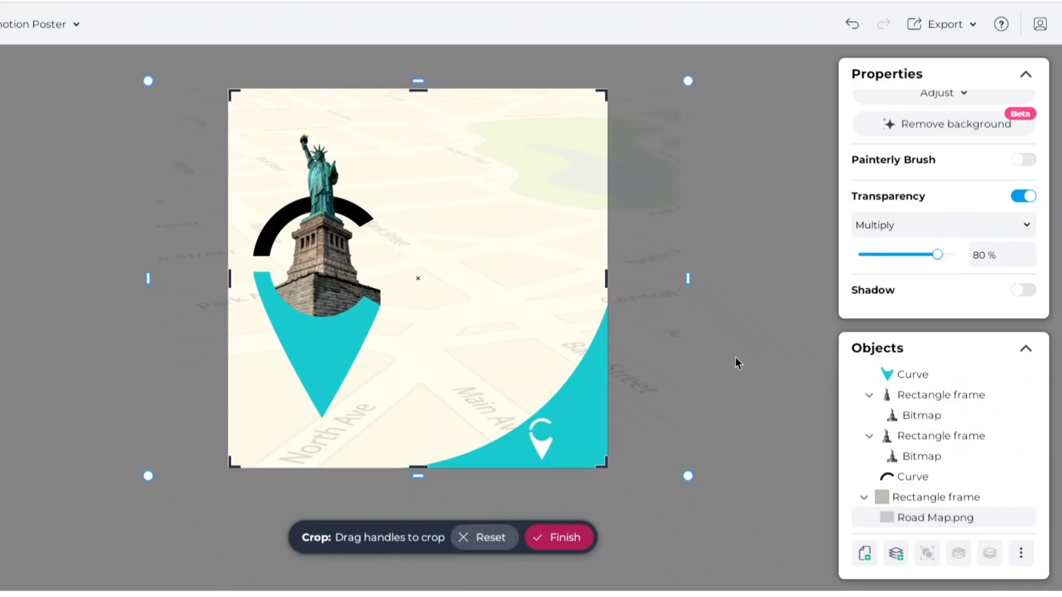
left_click_drag(689, 476, 704, 494)
left_click(733, 312)
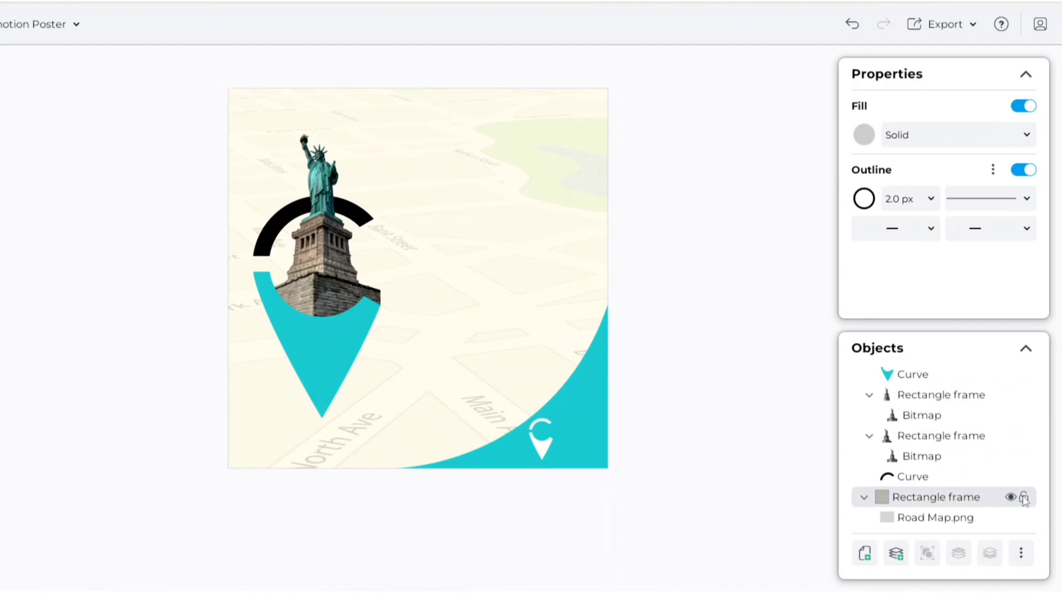
left_click(1024, 498)
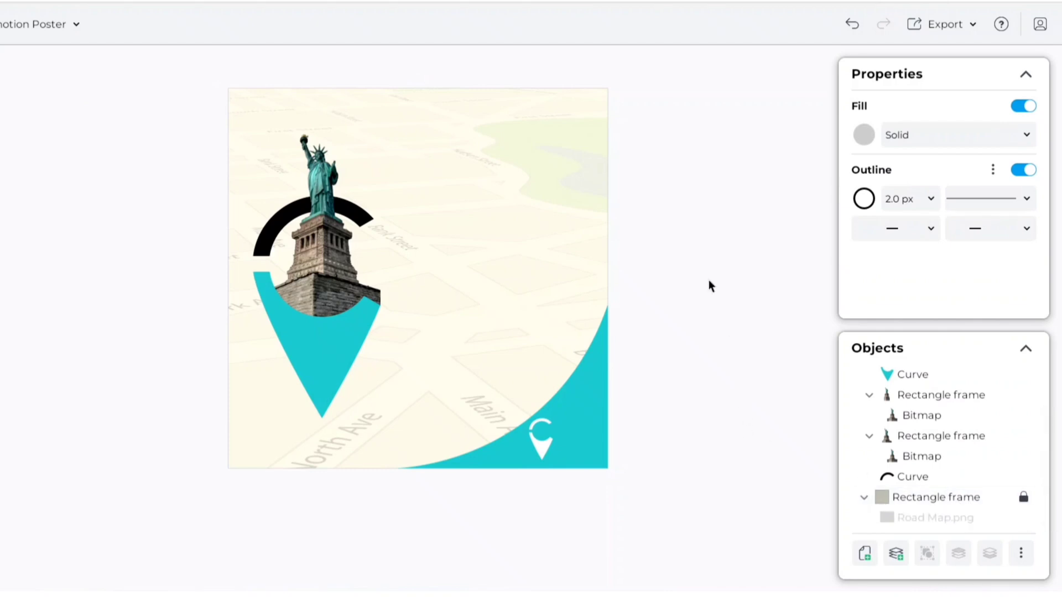
Draw a small flat ellipse beside the statue pin with a black fill and no outline.
left_click(27, 321)
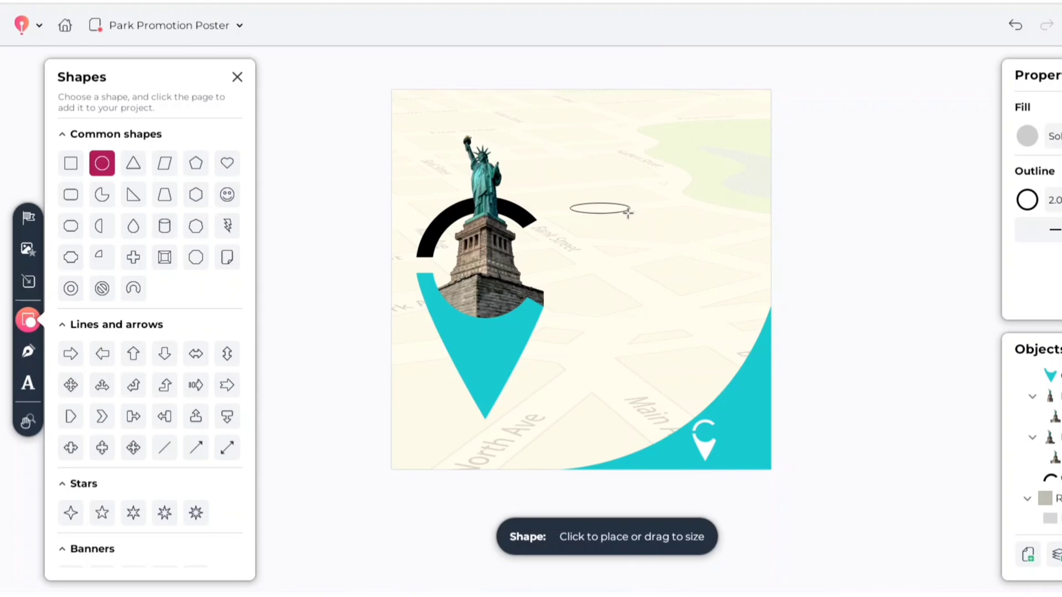
left_click_drag(612, 209, 612, 211)
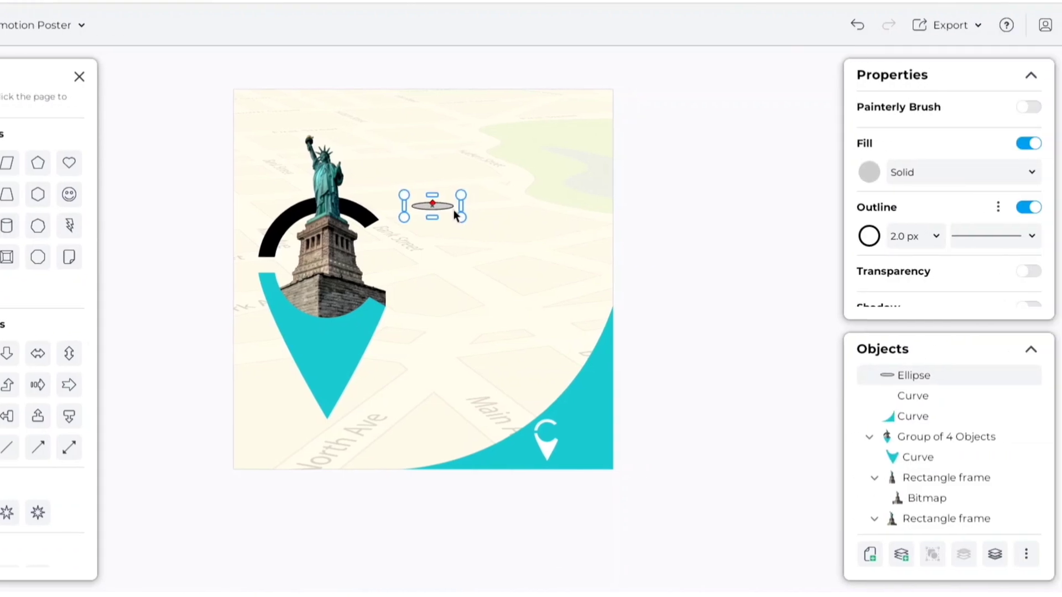
left_click(1024, 207)
left_click(863, 183)
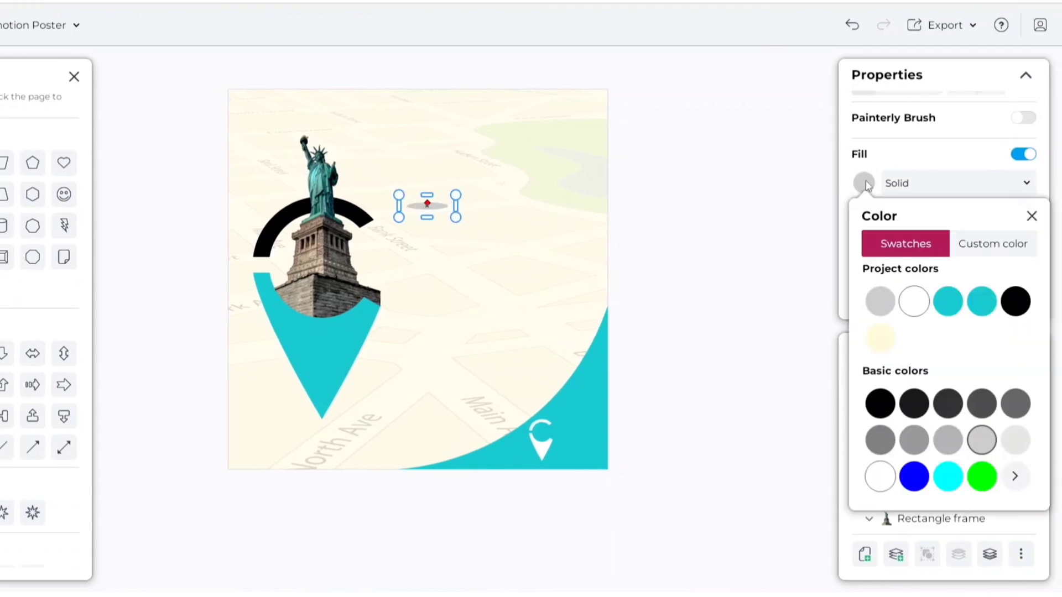
left_click(1016, 301)
left_click(1032, 217)
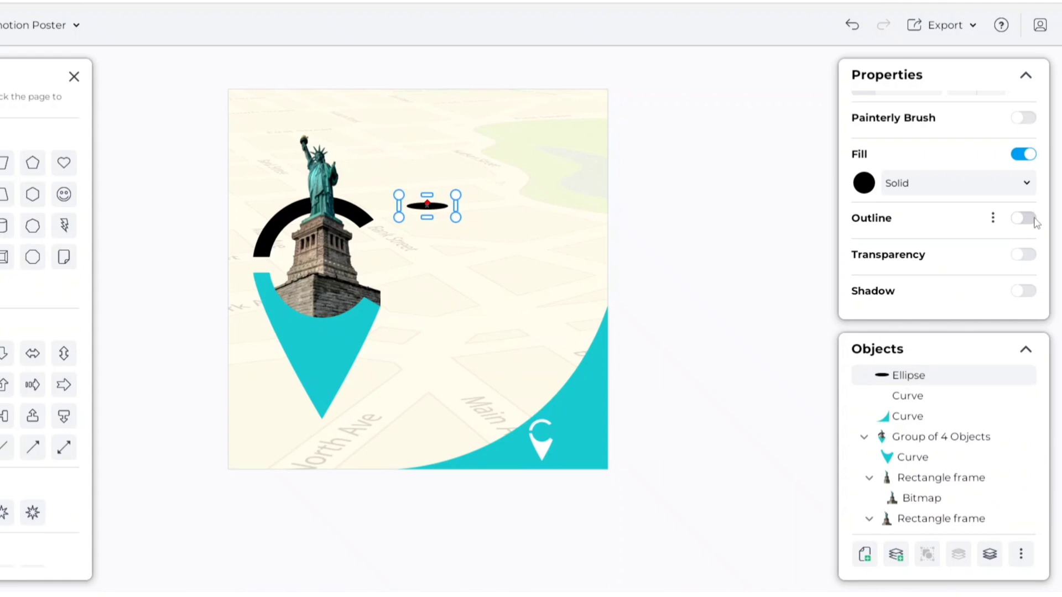
Apply transparency to the black ellipse with the Normal blend mode at 70 %.
scroll(974, 253, "down", 2)
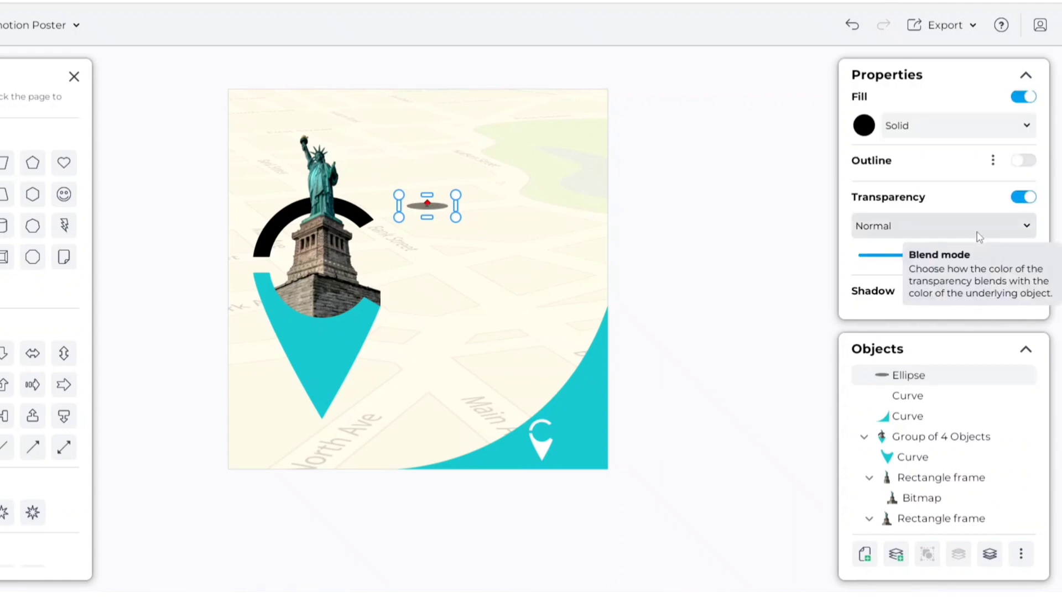
left_click(999, 260)
left_click_drag(998, 260, 964, 269)
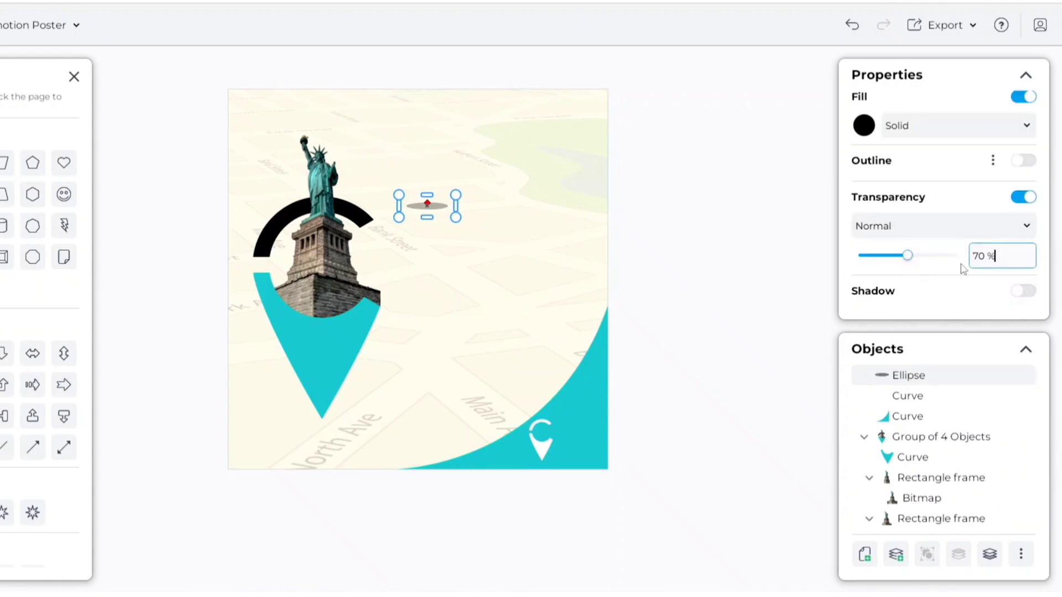
key("Return")
left_click(435, 217)
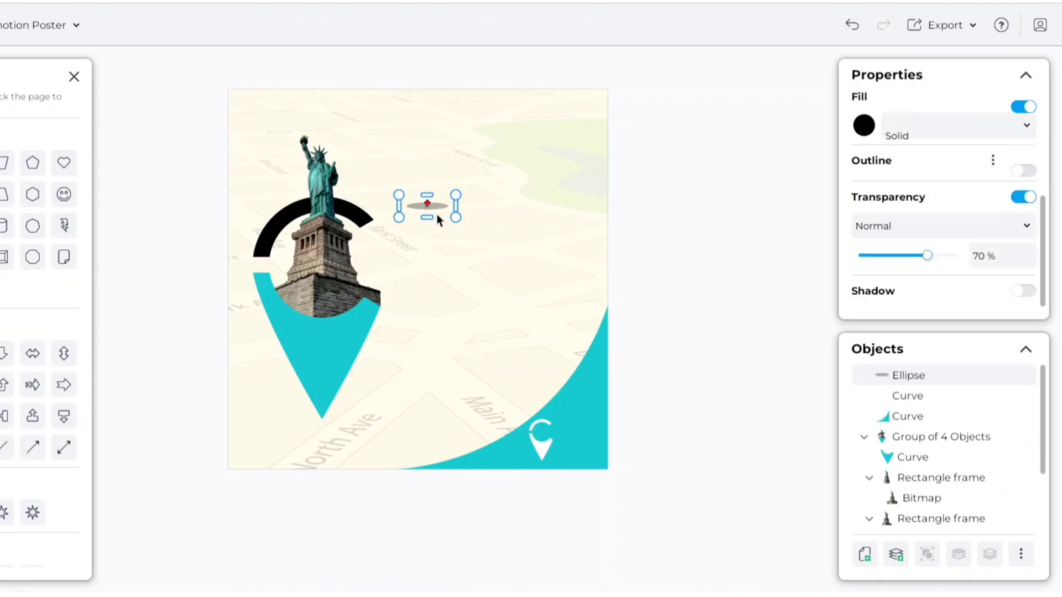
Position the translucent ellipse directly beneath the large pin's tip as its ground shadow, undoing the last adjustment.
left_click_drag(434, 207, 336, 434)
left_click_drag(330, 418, 337, 419)
left_click(712, 354)
left_click(76, 78)
scroll(272, 411, "up", 3)
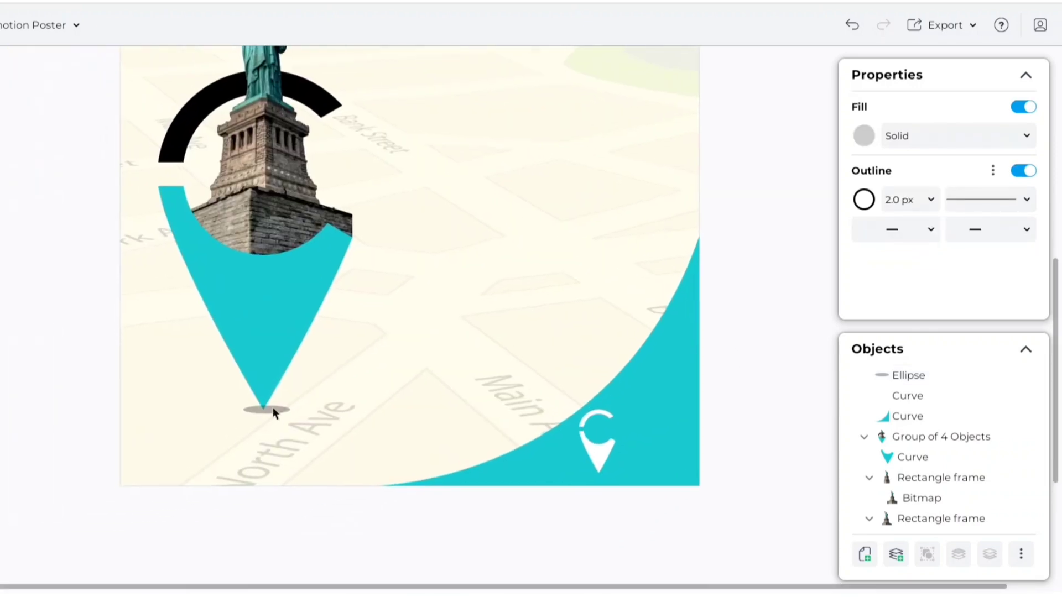
left_click(280, 409)
key("ctrl+z")
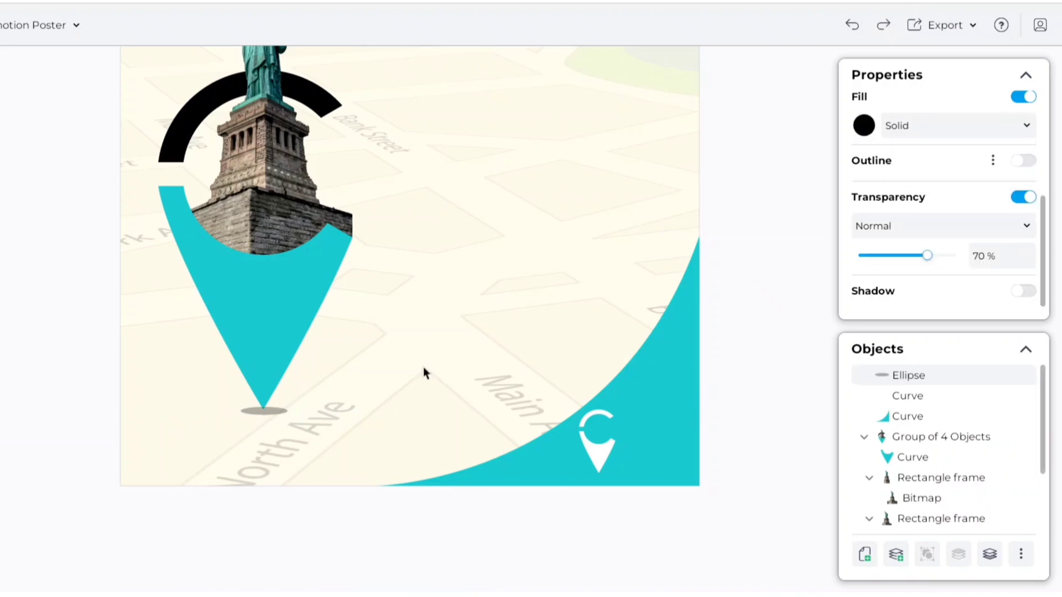
Bring the statue pin group to the front so its tip overlaps the ellipse shadow.
left_click(260, 340)
right_click(261, 339)
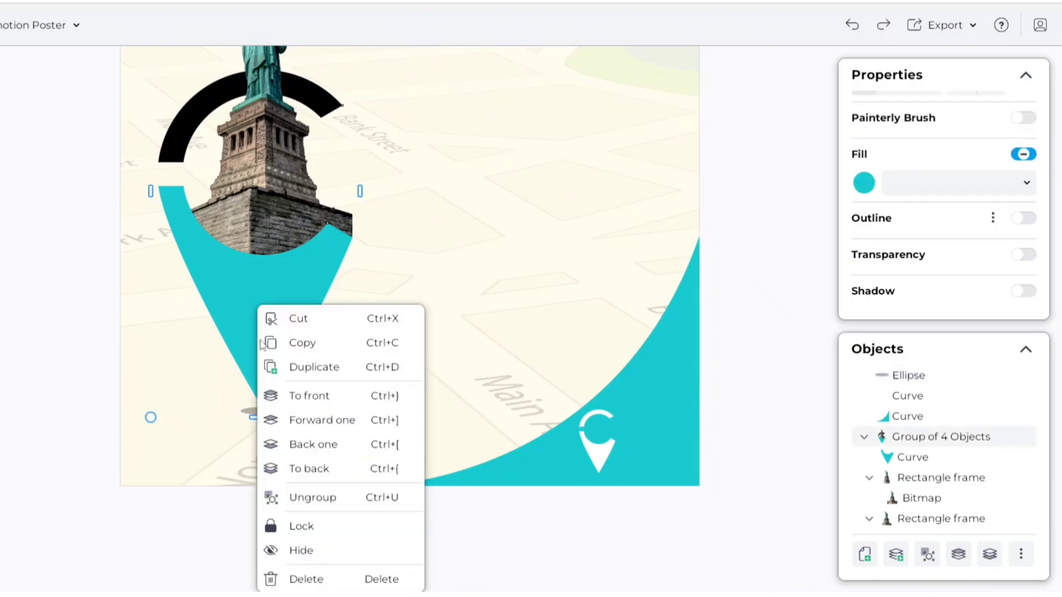
left_click(308, 396)
left_click(739, 330)
scroll(718, 310, "down", 3)
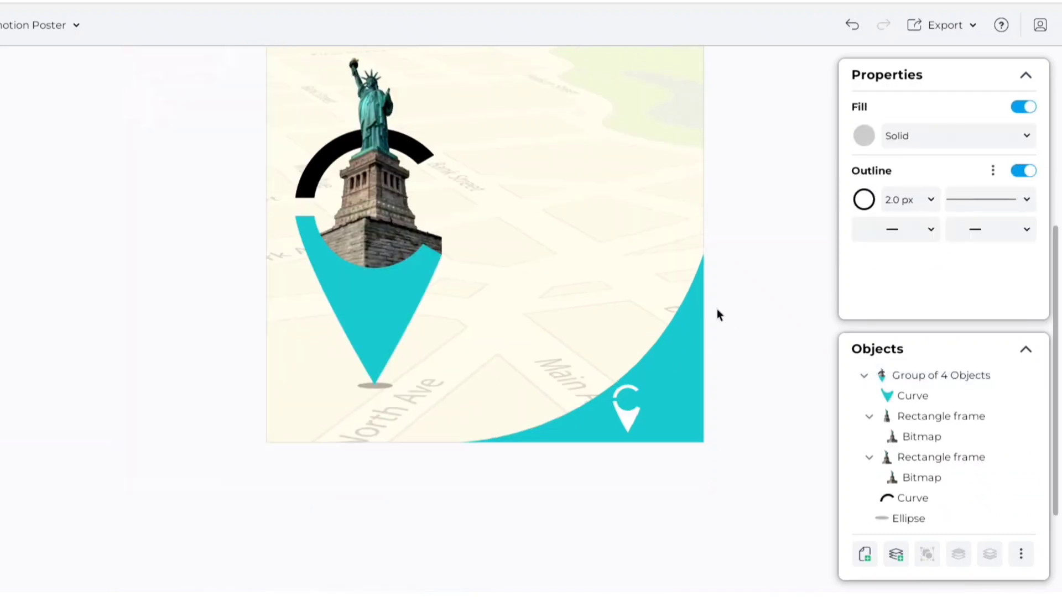
Draw a wavy open path in a dashed line style from the statue's tablet across the poster's upper area, past its right edge.
left_click_drag(703, 261, 570, 331)
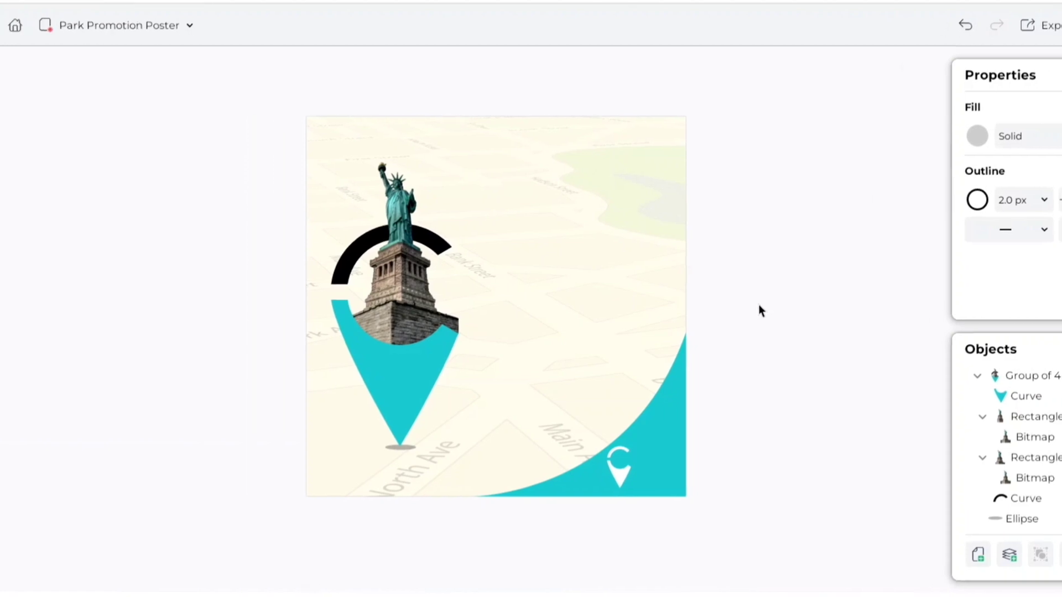
left_click(26, 357)
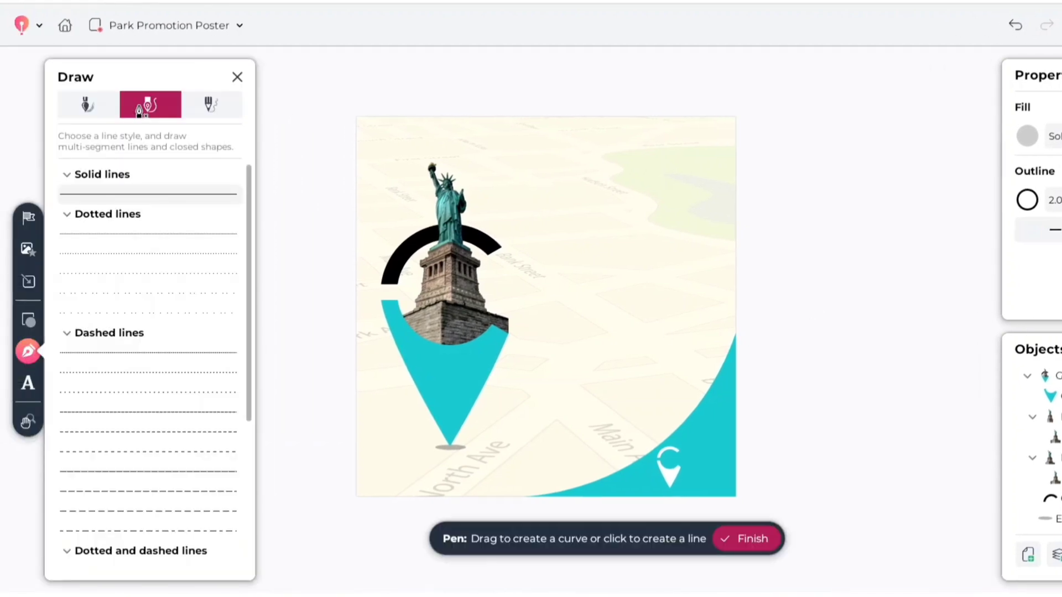
scroll(243, 185, "down", 2)
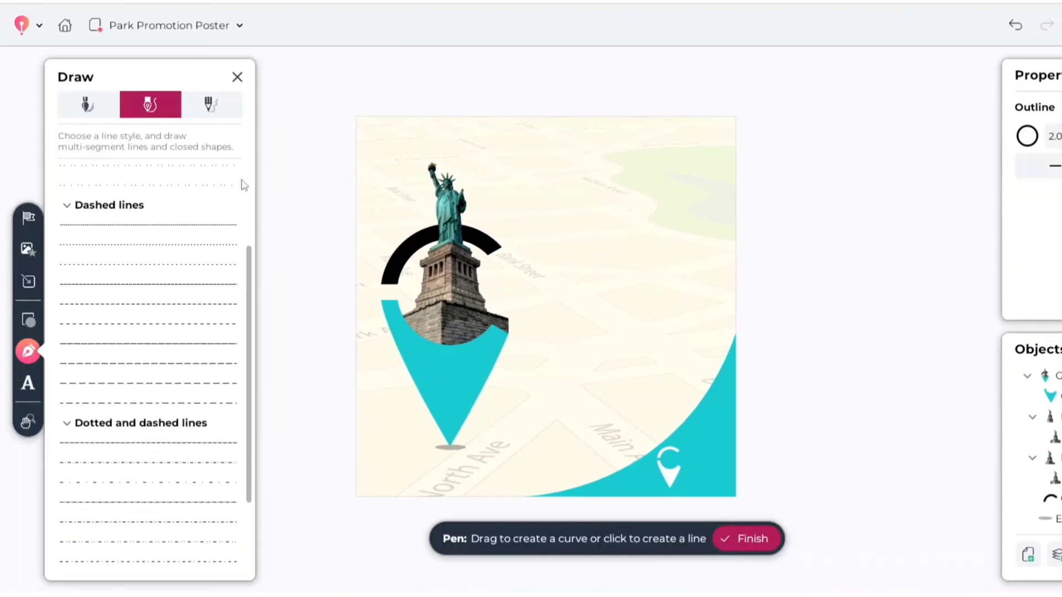
left_click(141, 392)
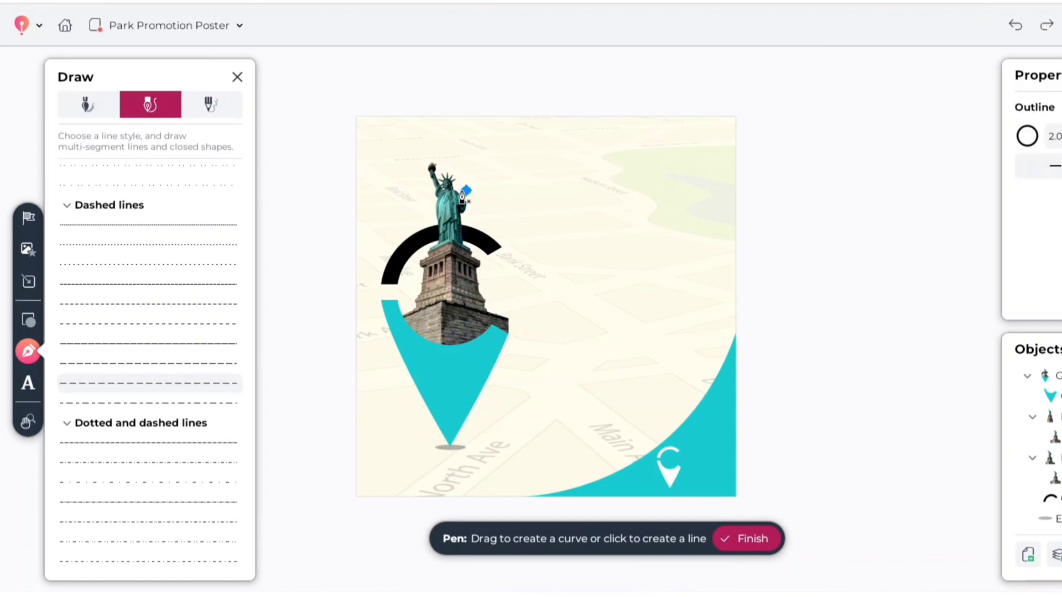
left_click_drag(546, 161, 591, 195)
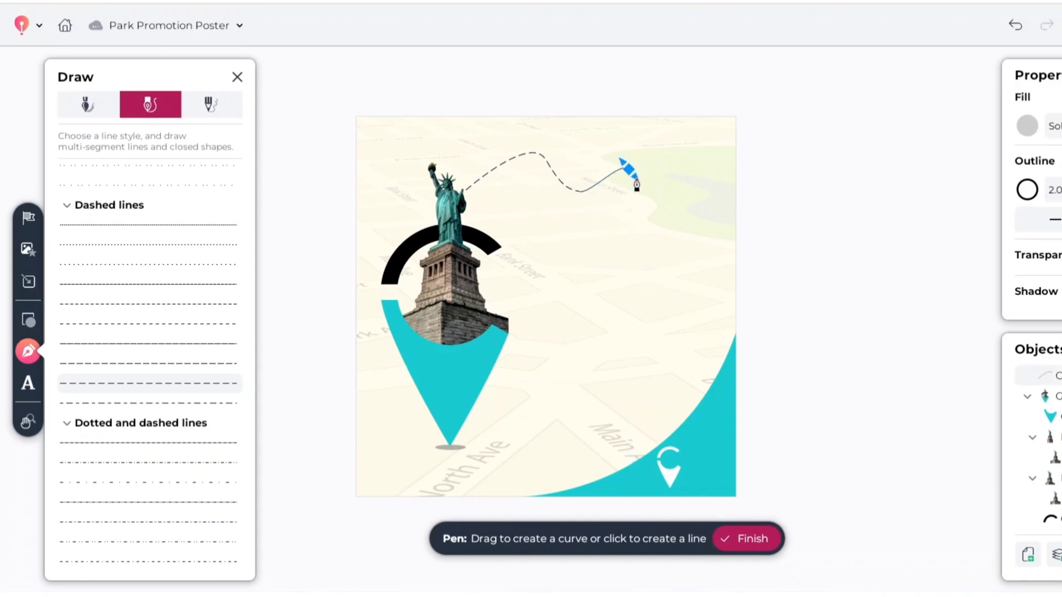
left_click_drag(636, 165, 640, 170)
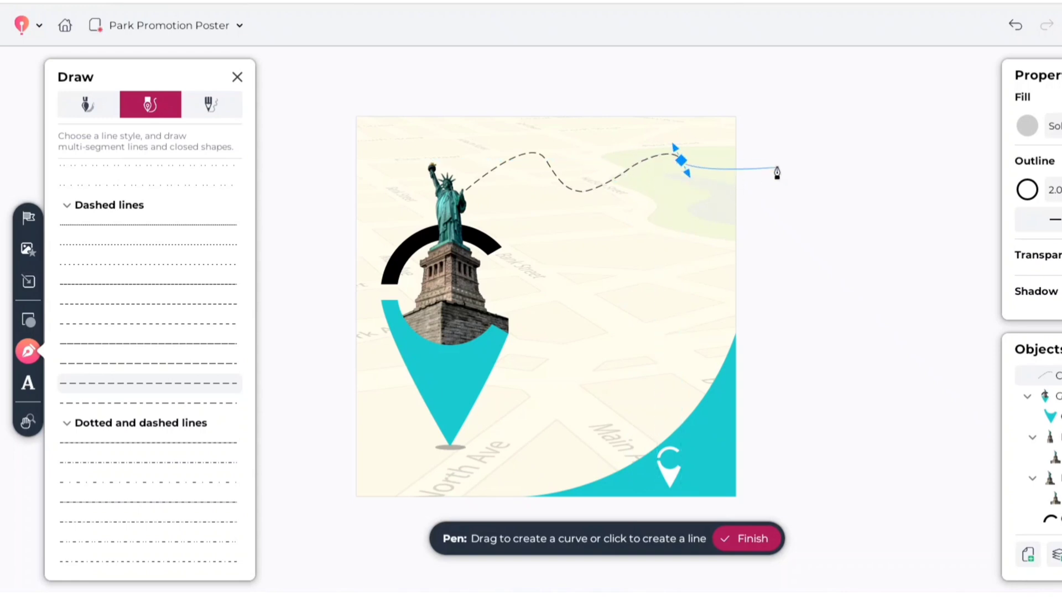
left_click_drag(775, 190, 815, 174)
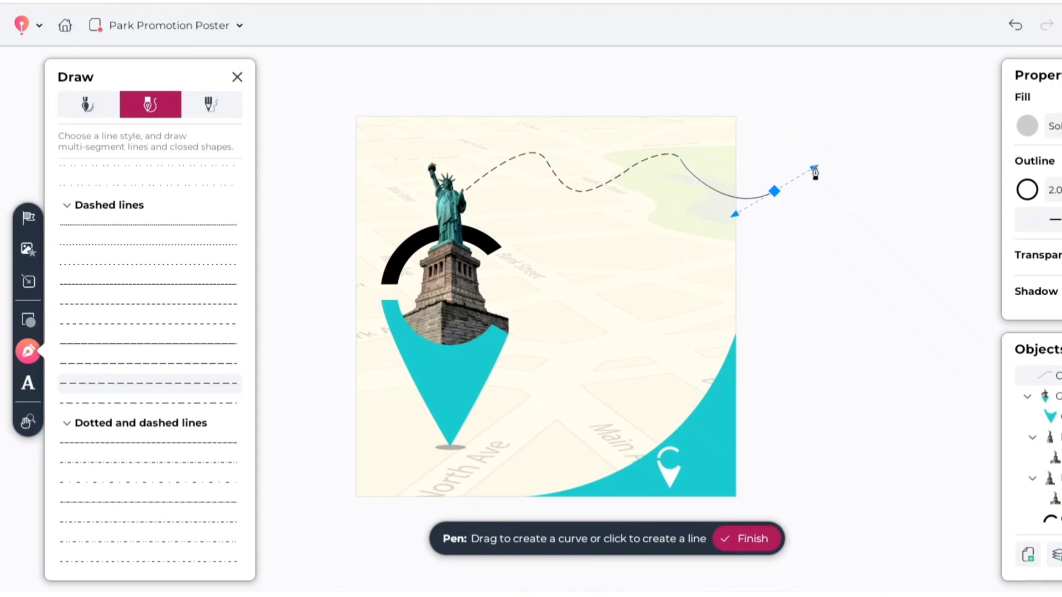
left_click(747, 539)
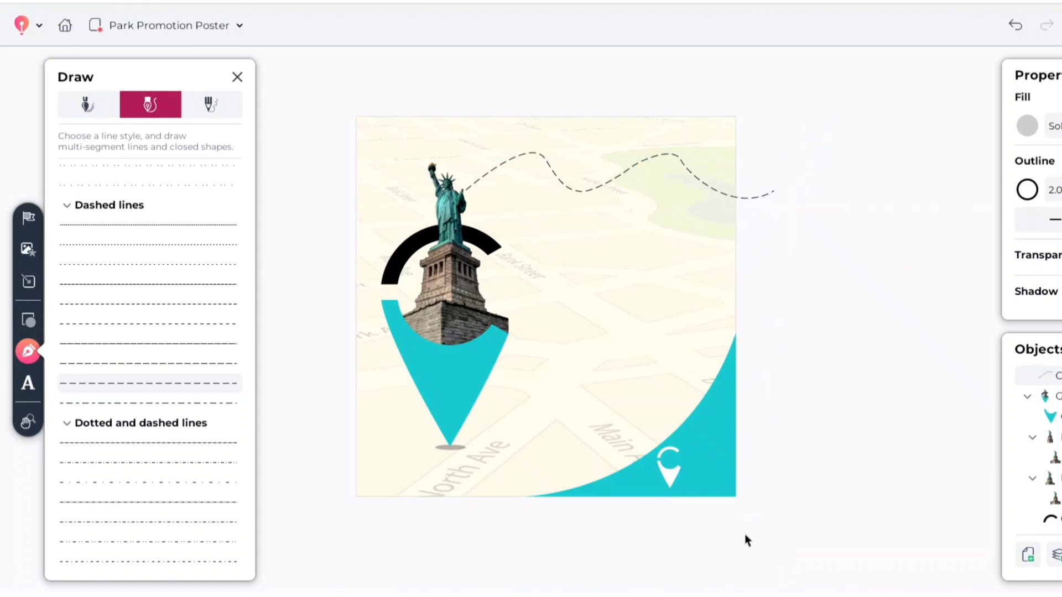
Trim the dashed path at the poster's right edge by adding a node there and deleting the overhanging end node.
double_click(736, 199)
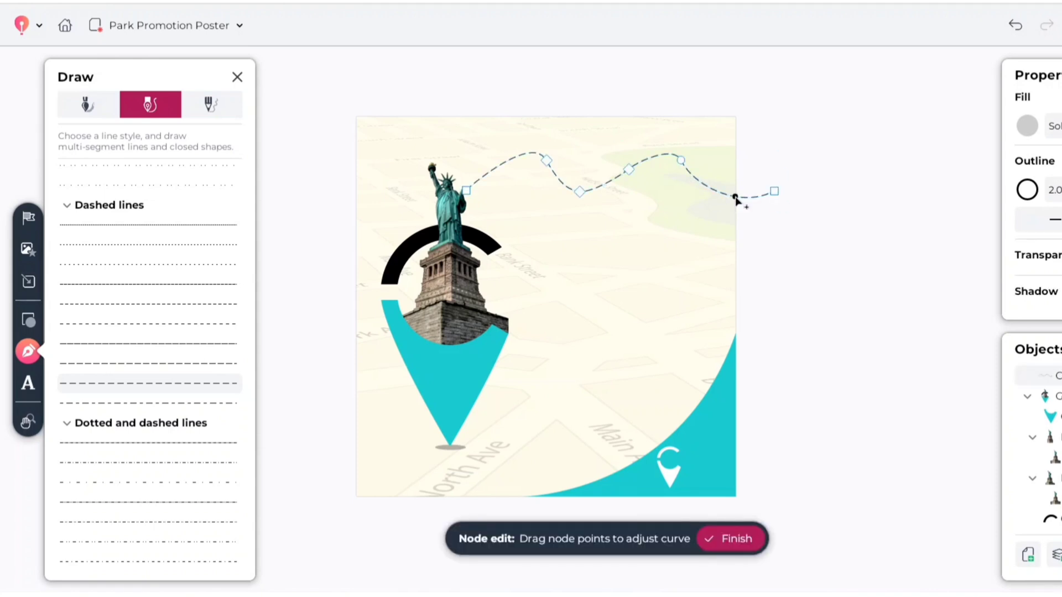
left_click(735, 198)
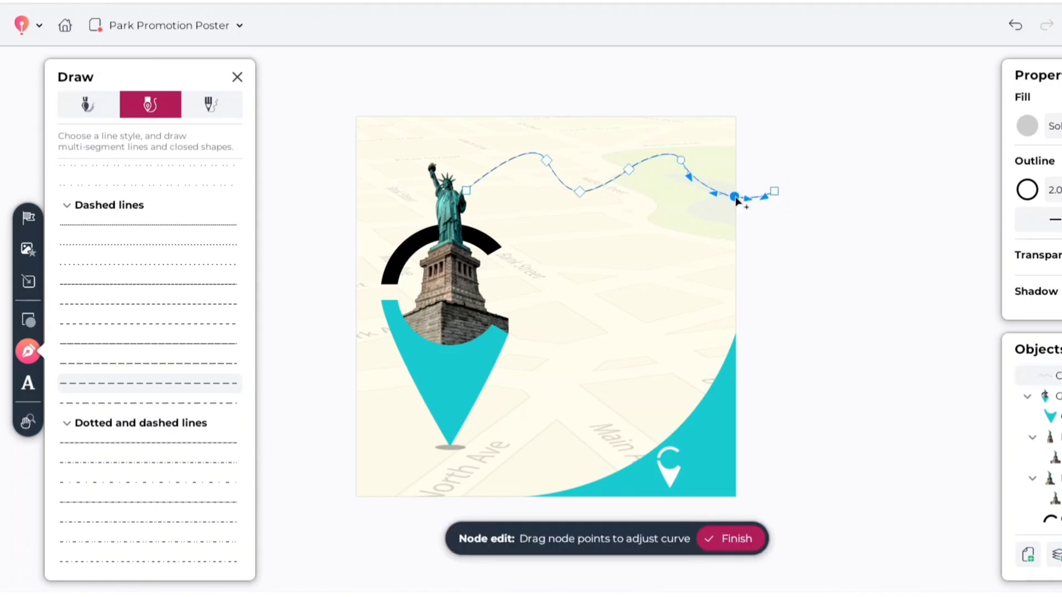
right_click(775, 193)
left_click(807, 236)
left_click(779, 239)
Slightly reshape the dashed path around its first crest and place it behind the statue pin group.
left_click(552, 170)
left_click_drag(550, 173, 552, 174)
left_click(840, 255)
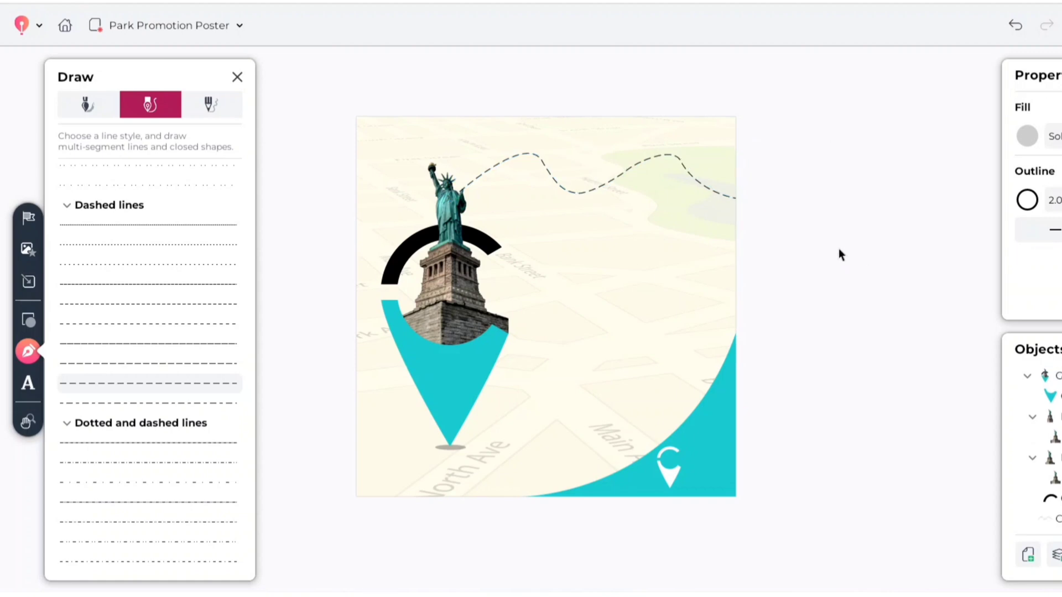
Draw a second dashed path from the large pin's tip, looping left and back right beneath it into the turquoise corner shape.
left_click(143, 383)
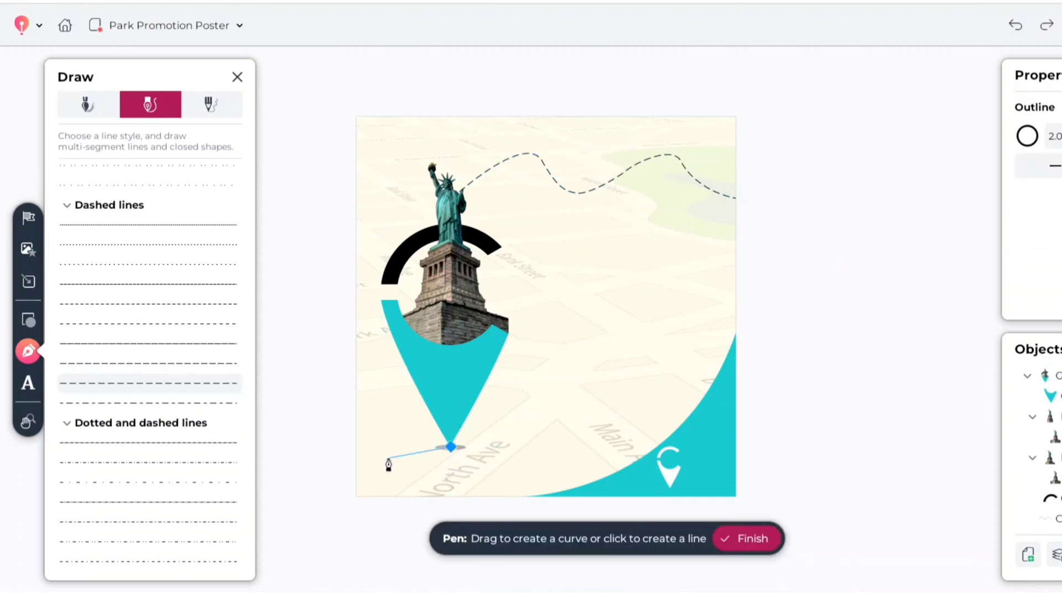
left_click_drag(389, 459, 388, 470)
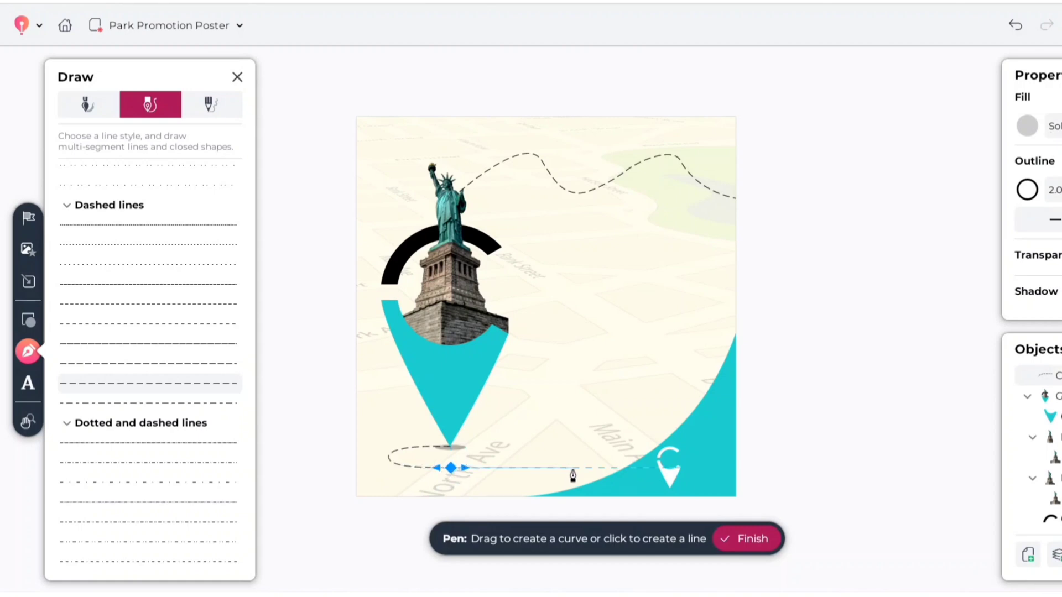
left_click_drag(554, 468, 606, 480)
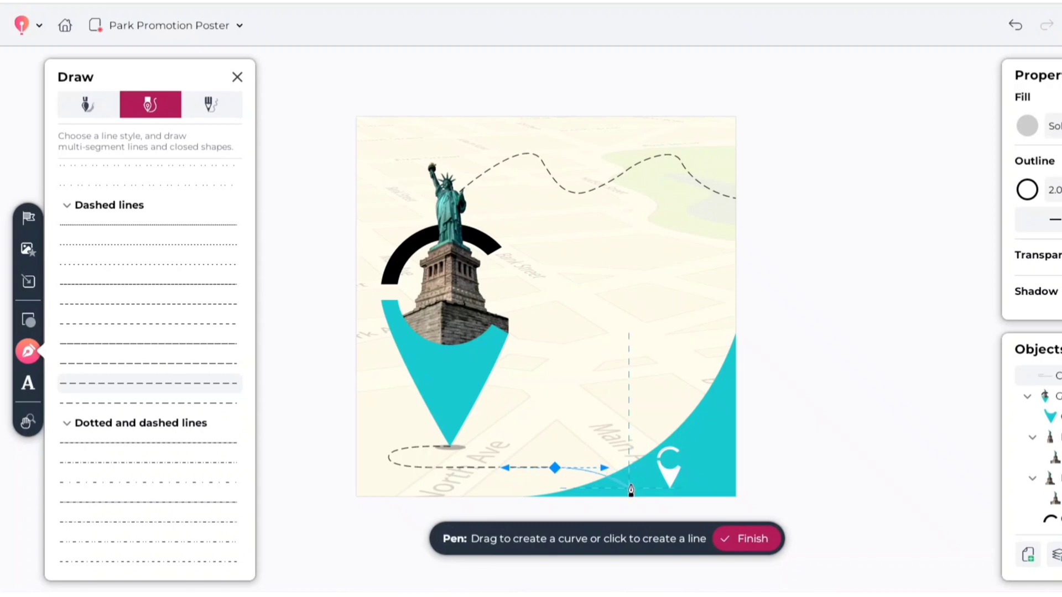
left_click(747, 539)
Bring the turquoise corner shape to the front so it covers the end of the lower dashed path.
left_click(722, 473)
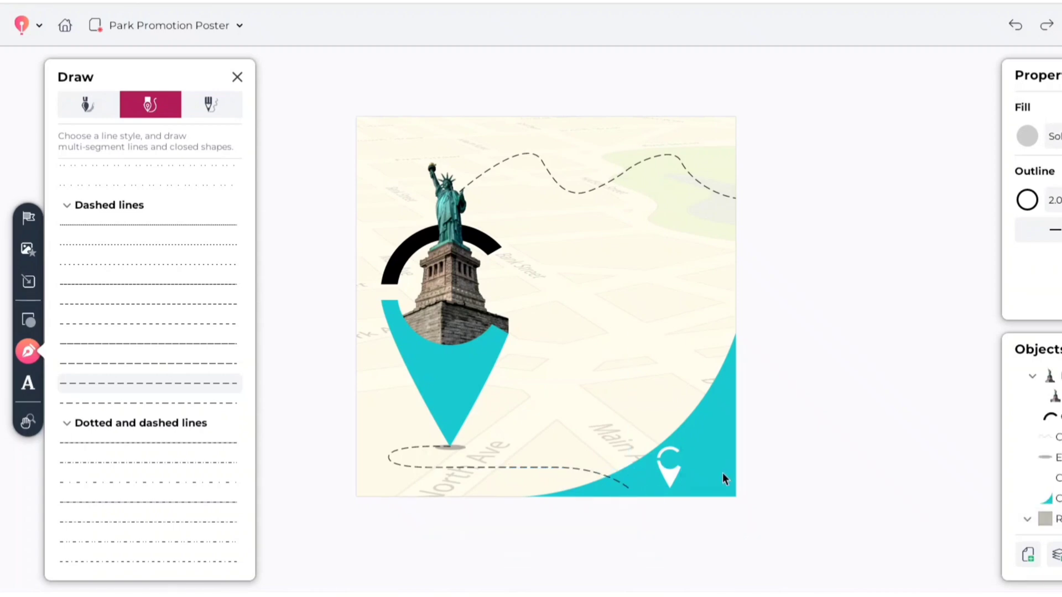
right_click(570, 478)
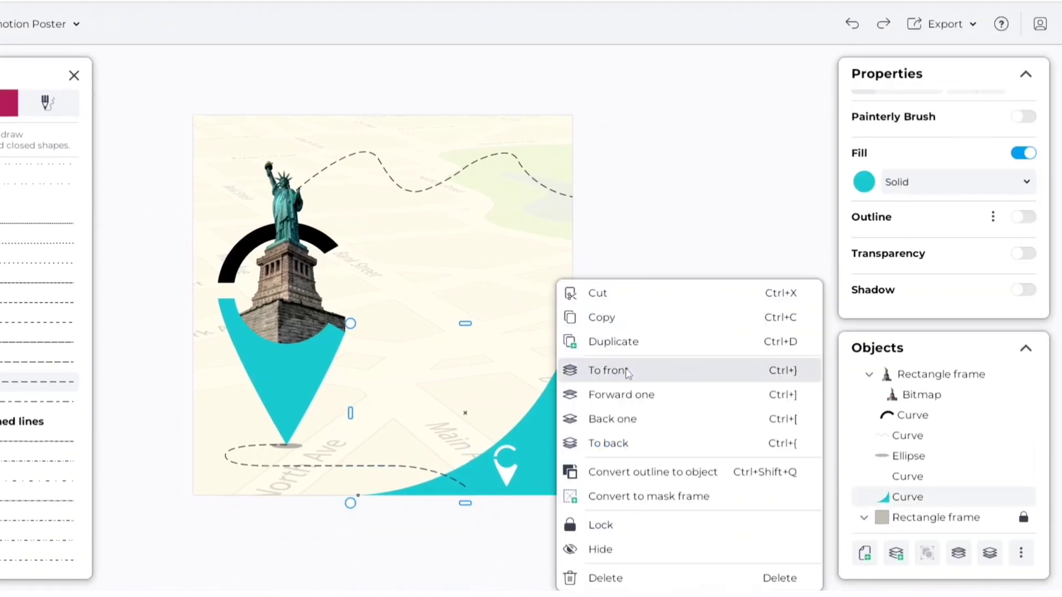
left_click(640, 370)
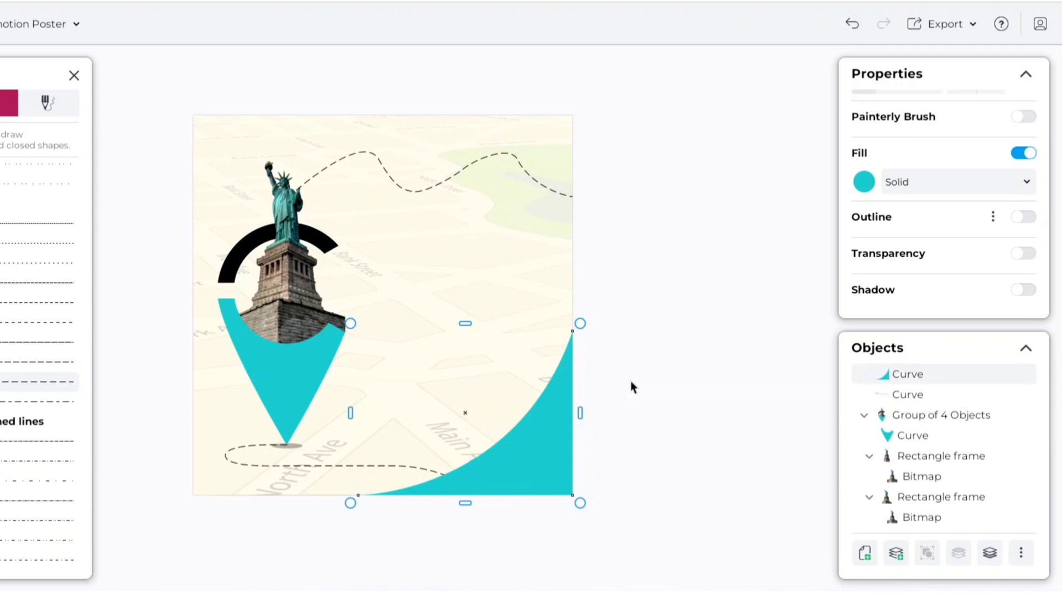
Bring the small white pin logo to the front of the layer, above the turquoise corner shape.
scroll(946, 396, "down", 3)
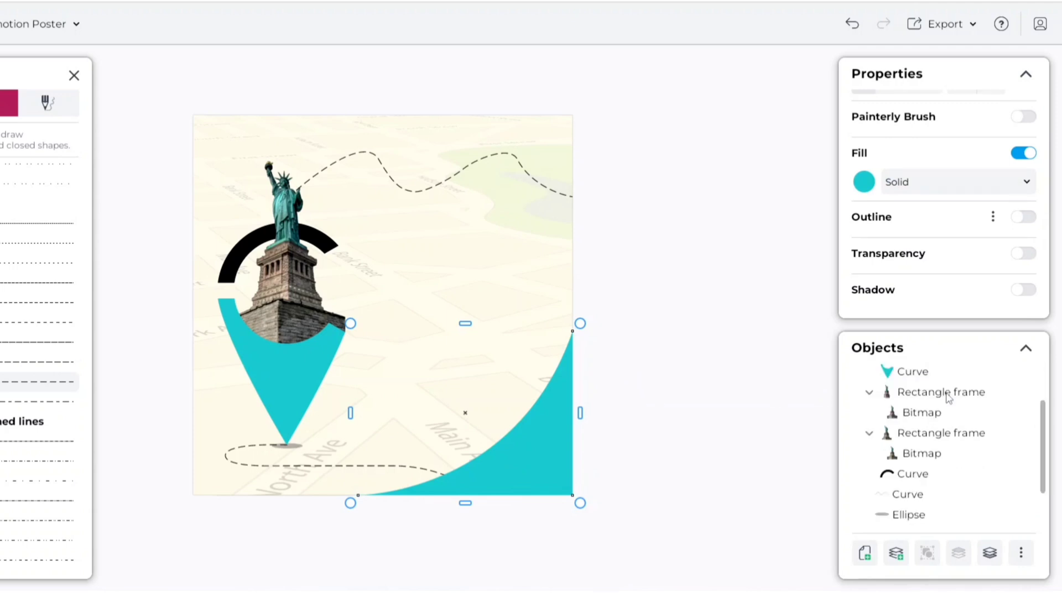
scroll(946, 396, "up", 3)
scroll(947, 397, "down", 3)
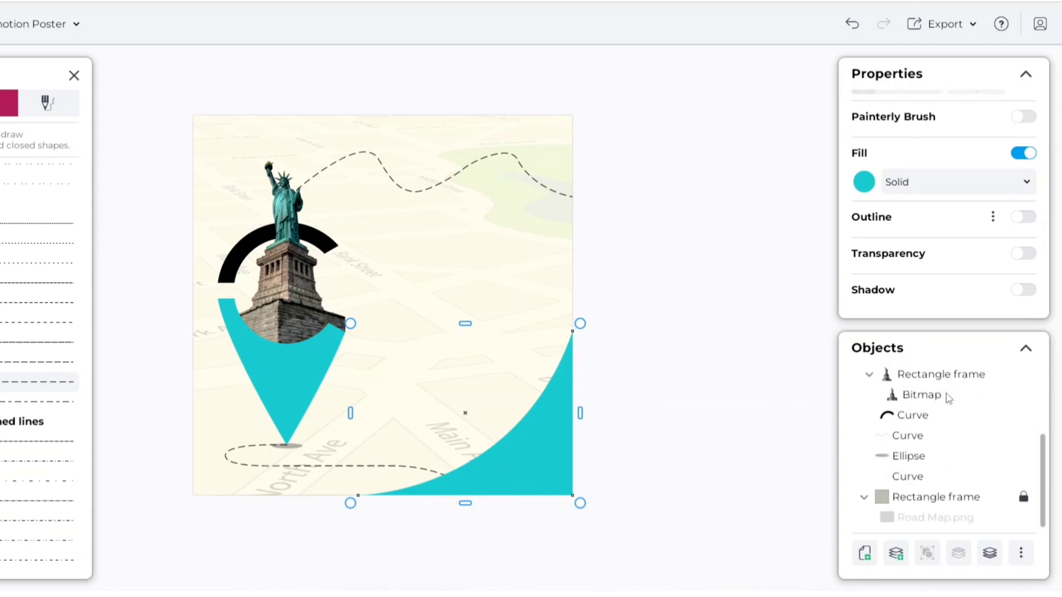
left_click(938, 479)
right_click(938, 479)
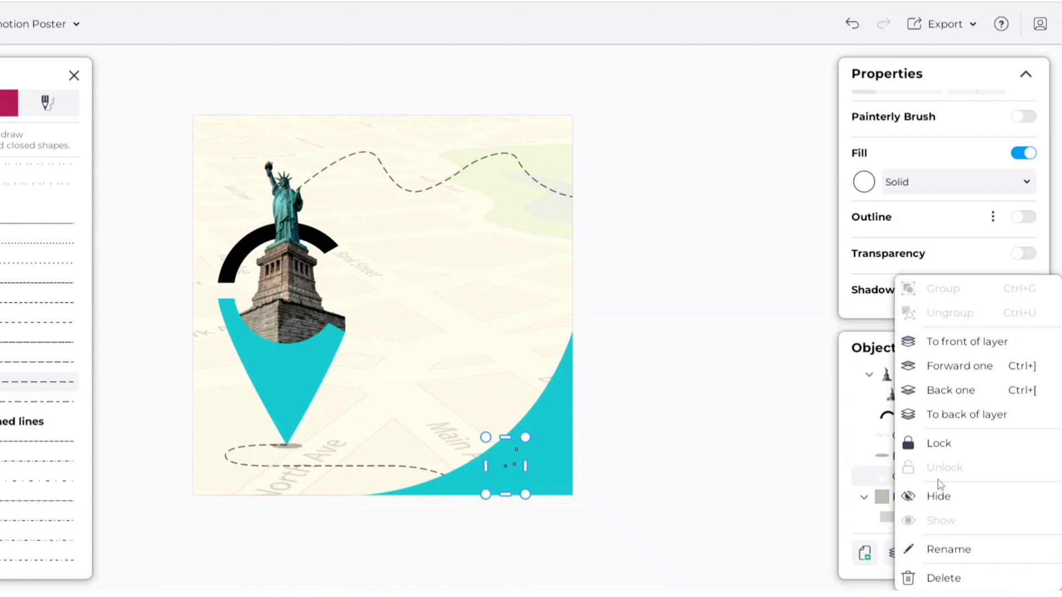
left_click(960, 342)
Bring the statue pin group to the front of all objects and deselect it.
left_click(299, 377)
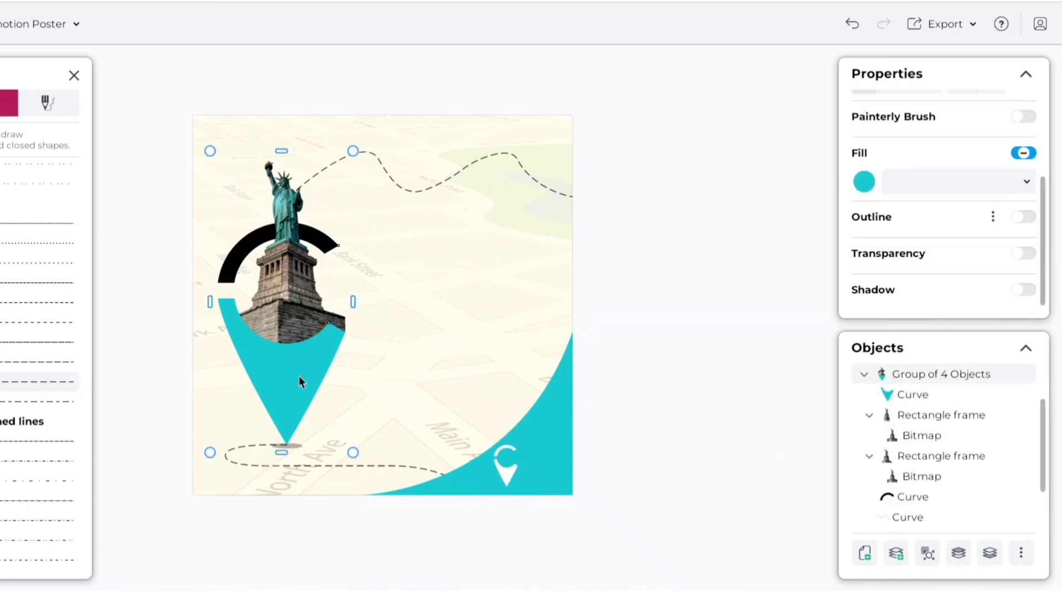
right_click(299, 378)
left_click(332, 395)
left_click(722, 390)
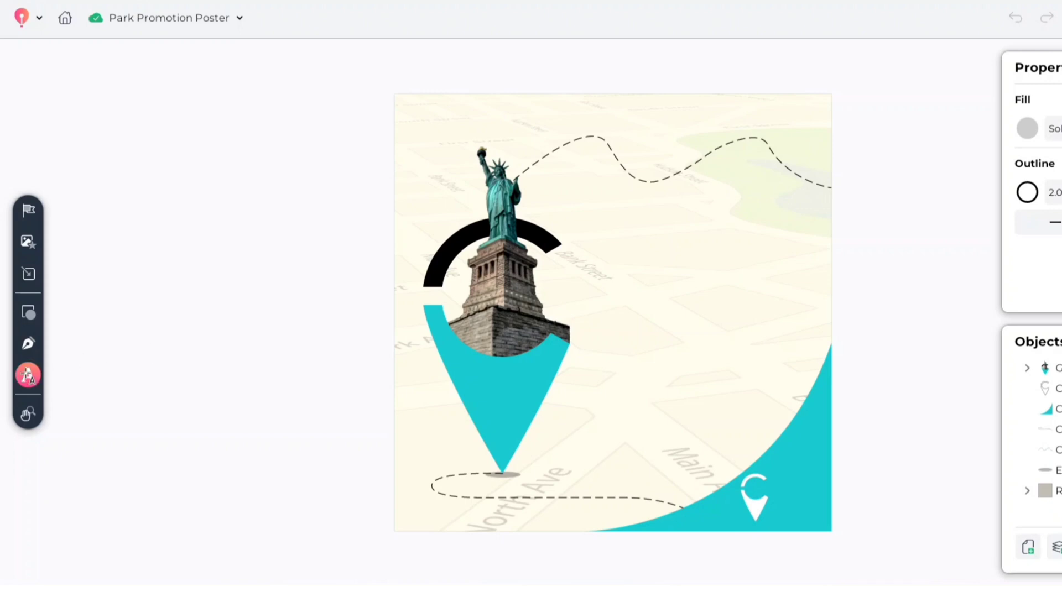
Add the text "ENTRAL" in a frame beside the large pin and widen the frame to about 406 px, fitting it on one line.
left_click(27, 375)
left_click_drag(613, 343, 755, 397)
type("E")
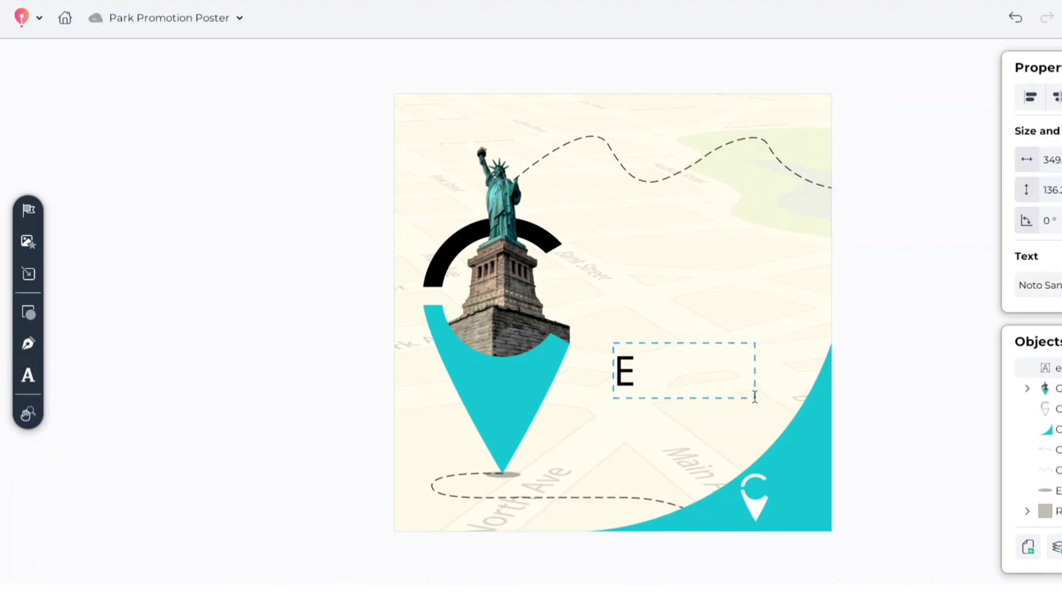
type("NTRAL")
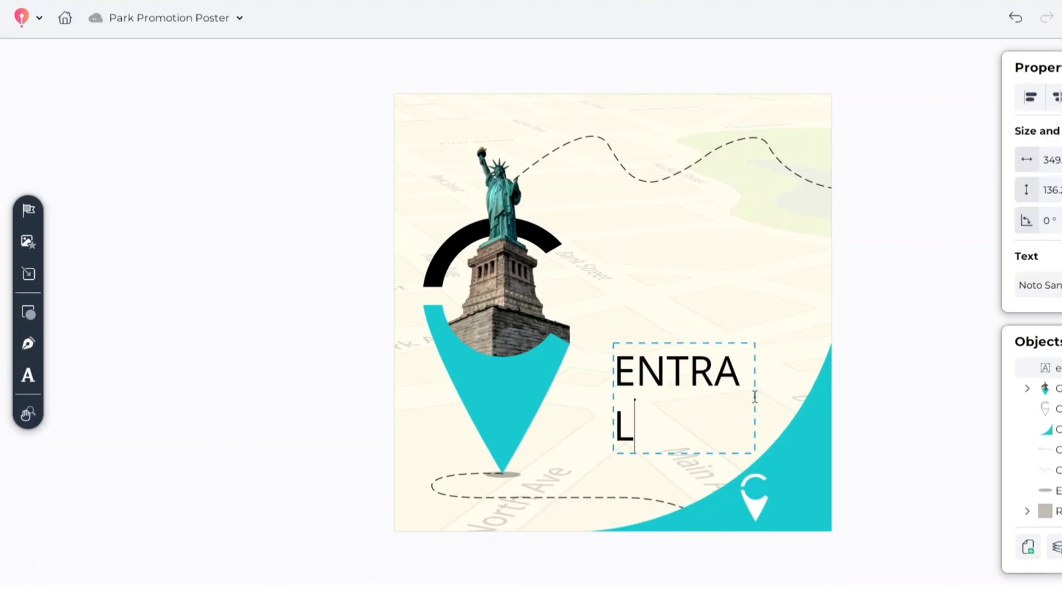
left_click(953, 387)
left_click_drag(763, 403, 785, 402)
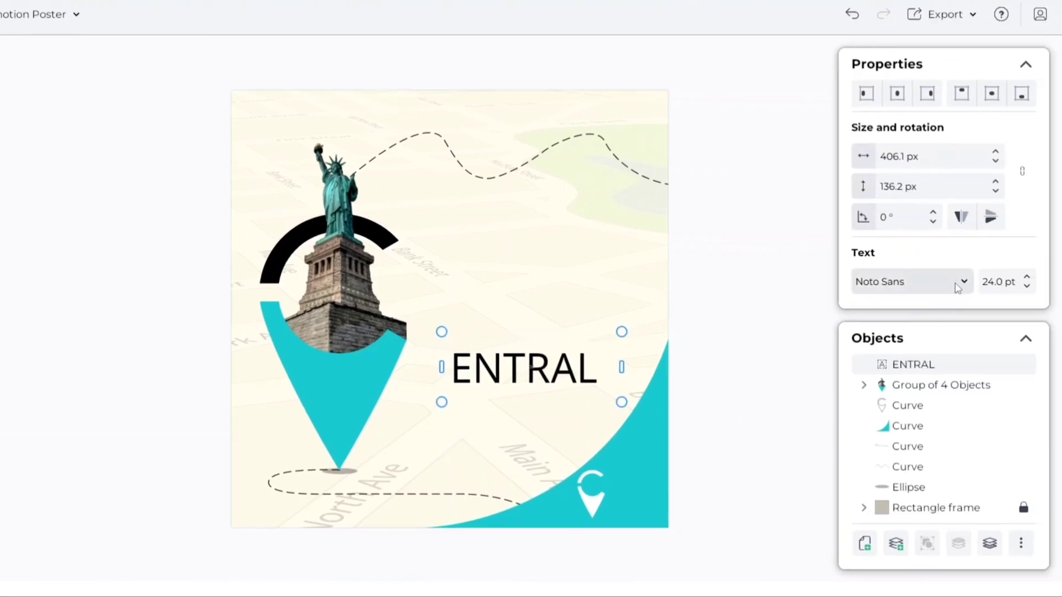
Set the "ENTRAL" text to the Aboreto font at 10 pt.
left_click(967, 283)
type("ABORETO")
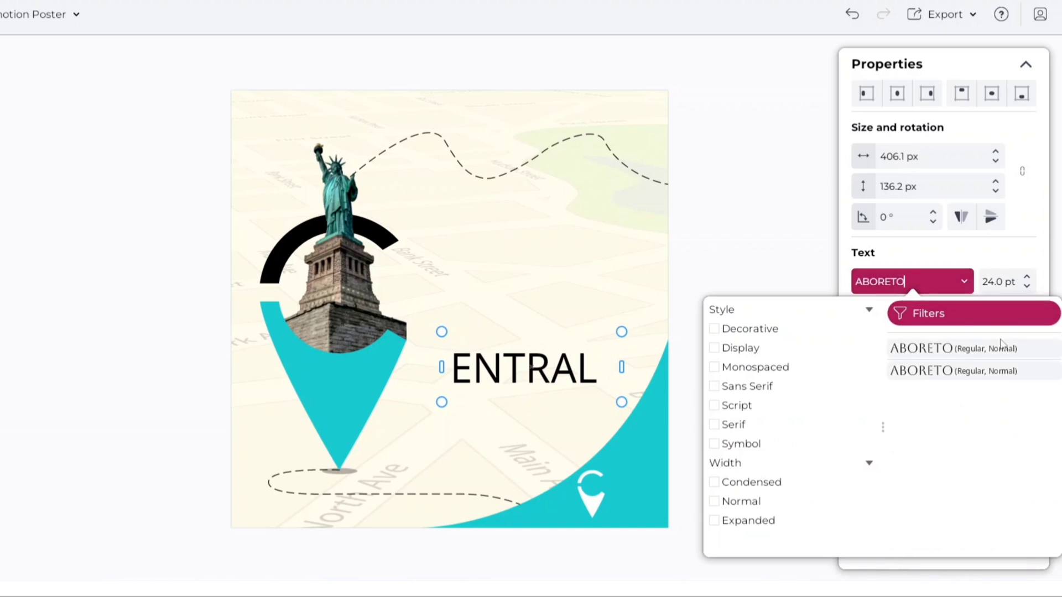
left_click(954, 349)
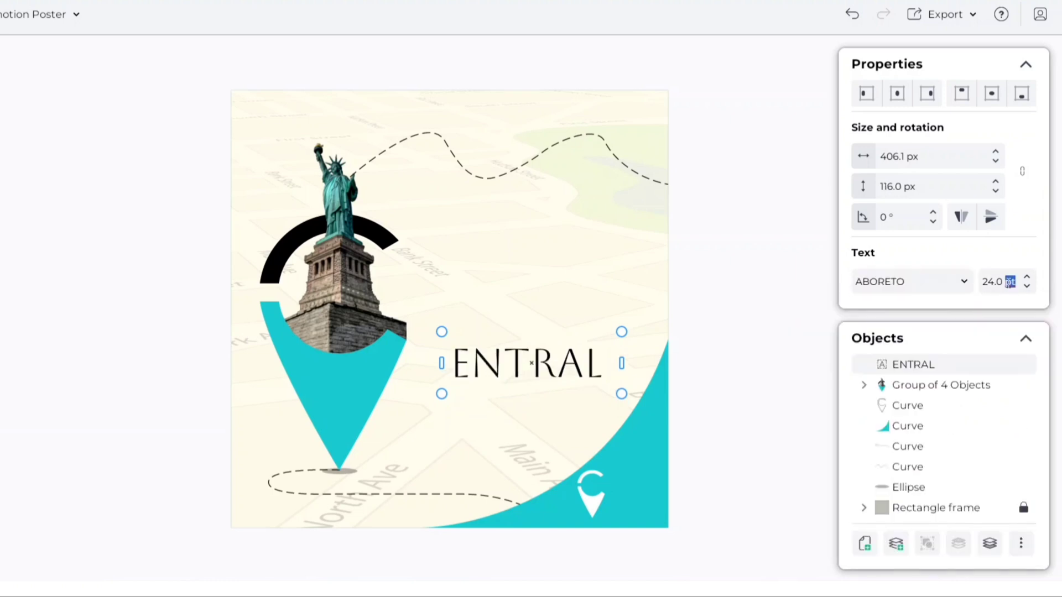
key("BackSpace")
type("10")
key("Return")
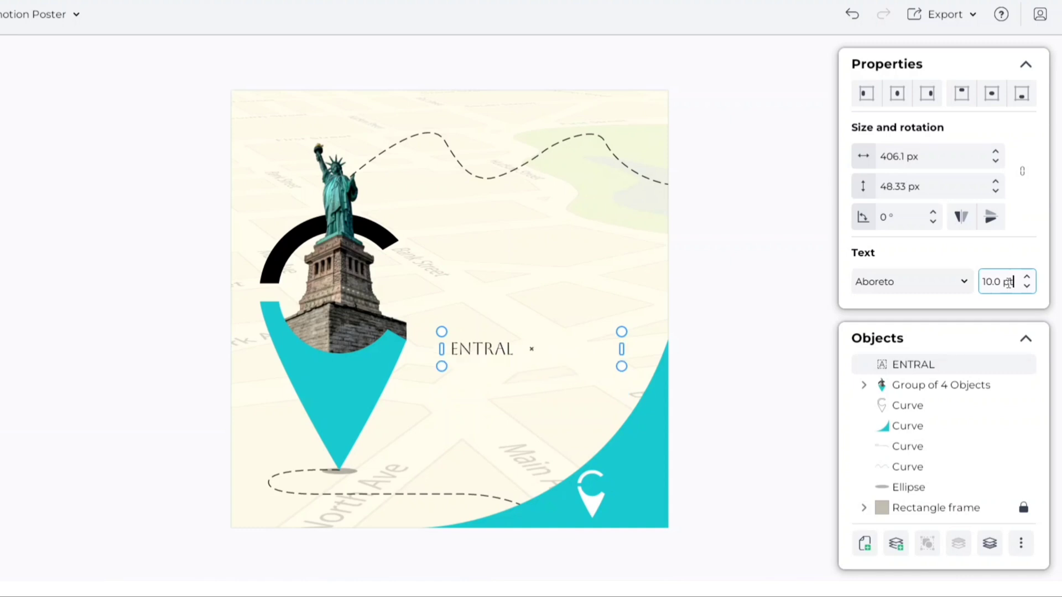
Change the fill colour of the "ENTRAL" text to white.
scroll(896, 214, "down", 5)
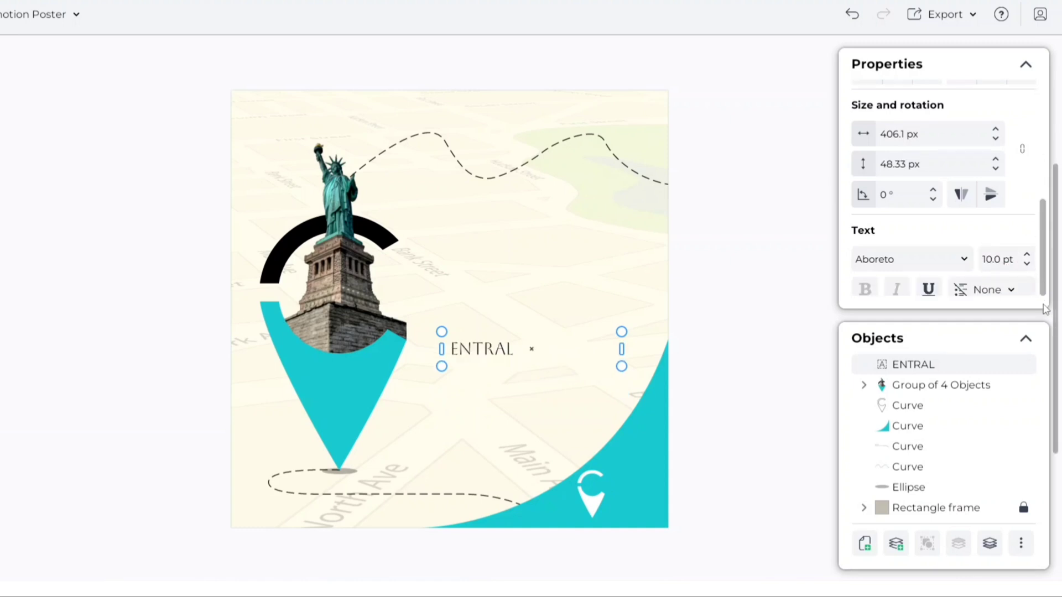
left_click(865, 209)
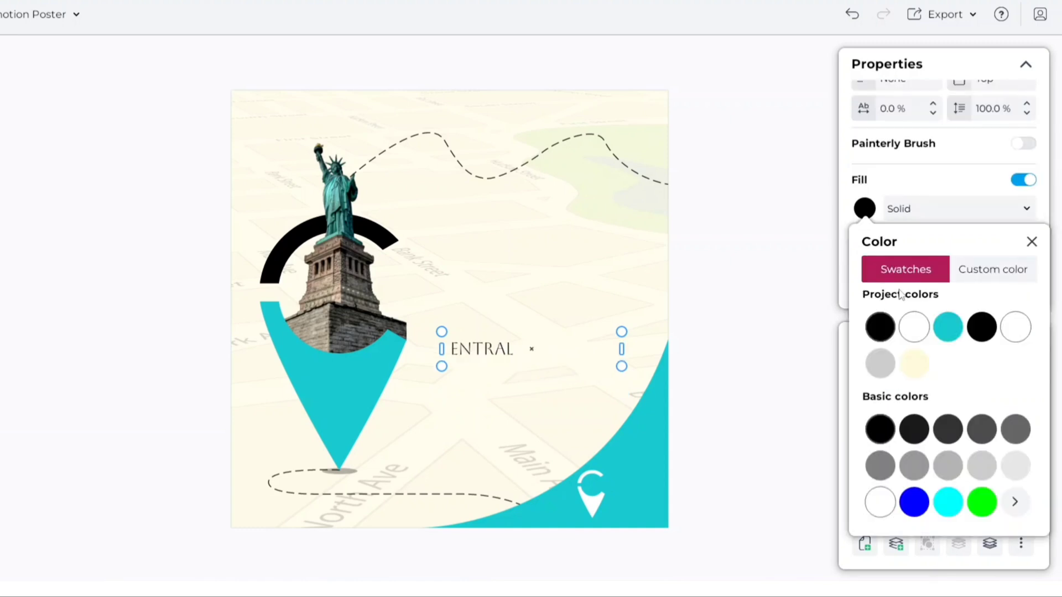
left_click(916, 330)
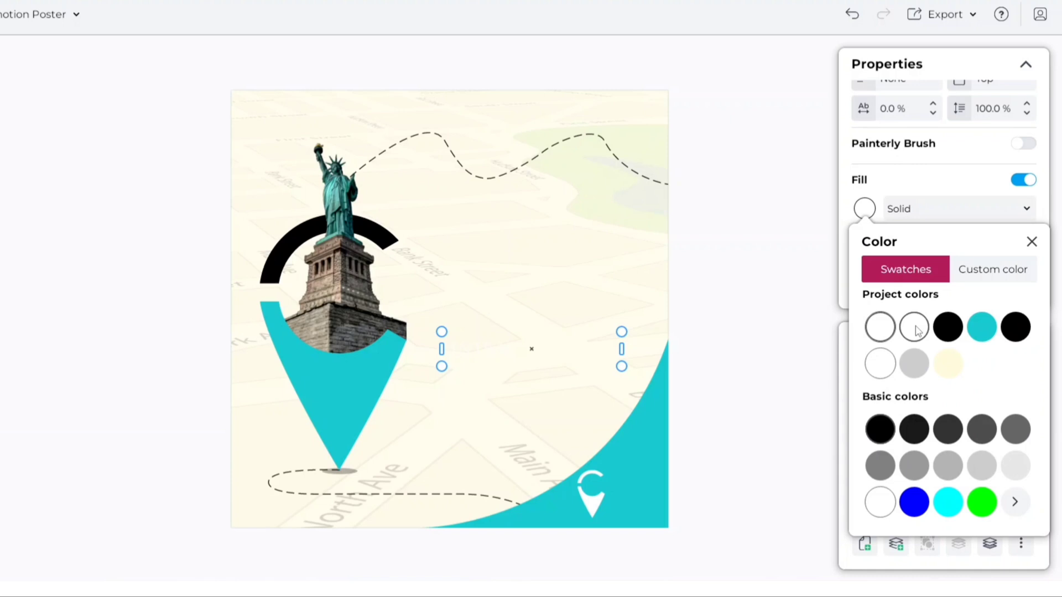
Place the white "ENTRAL" text directly beside the small C-shaped pin logo and narrow its frame to fit the word.
left_click(533, 352)
left_click_drag(531, 348, 687, 484)
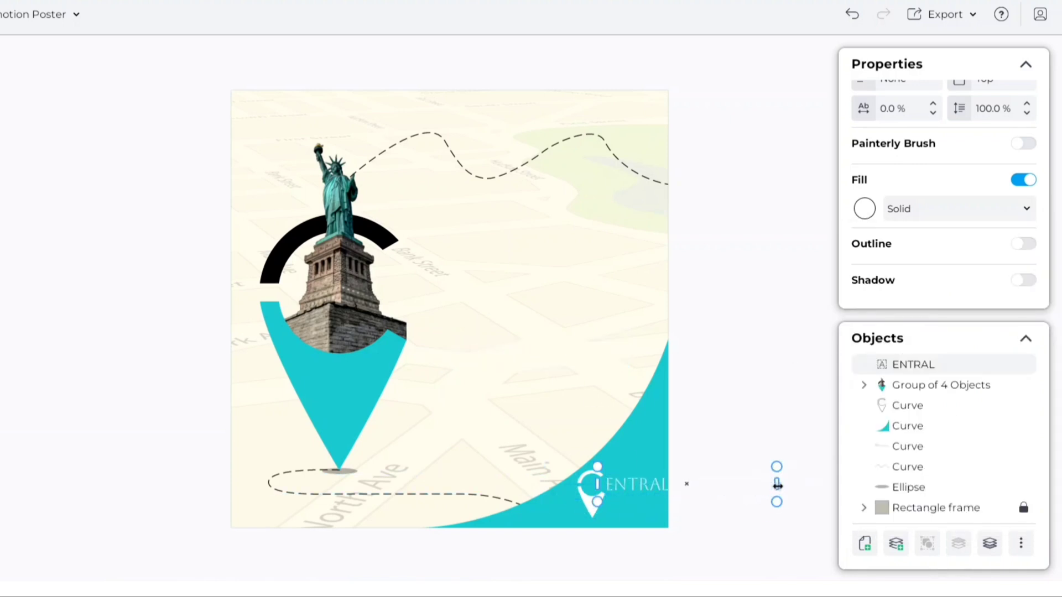
left_click_drag(777, 485, 739, 486)
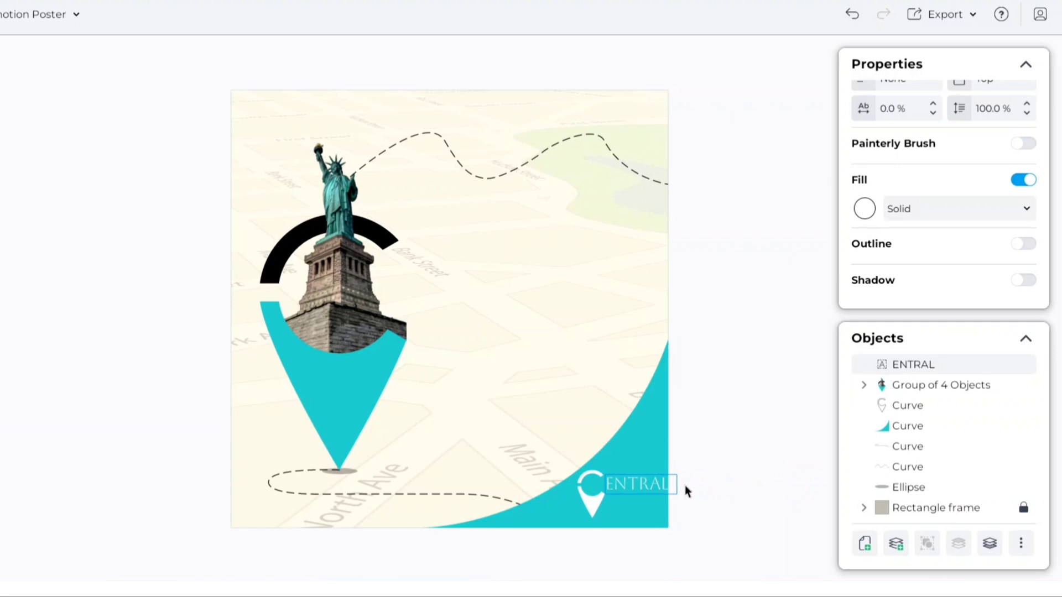
left_click(686, 491)
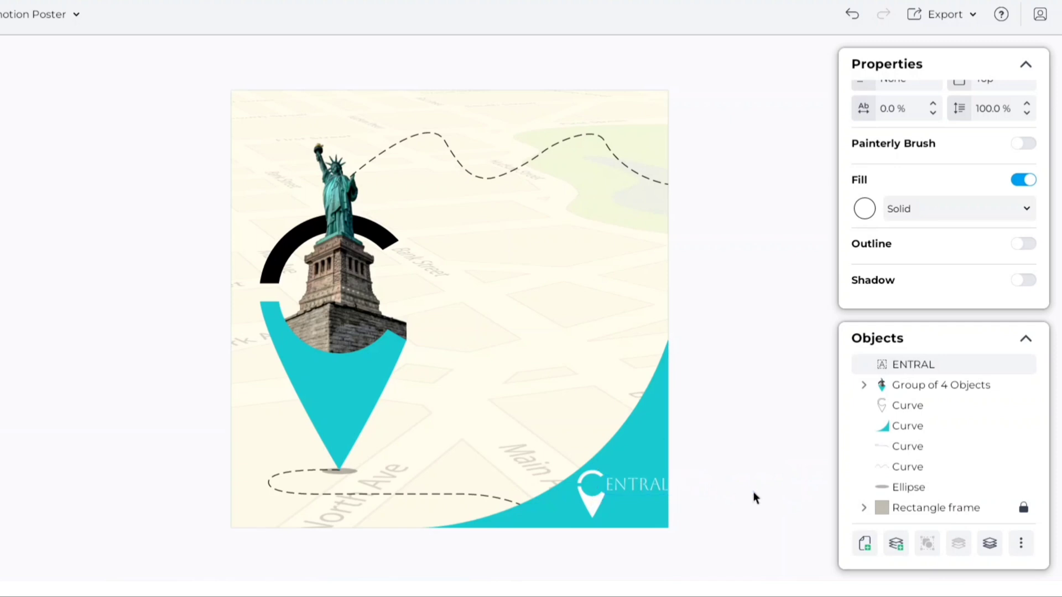
left_click(629, 493)
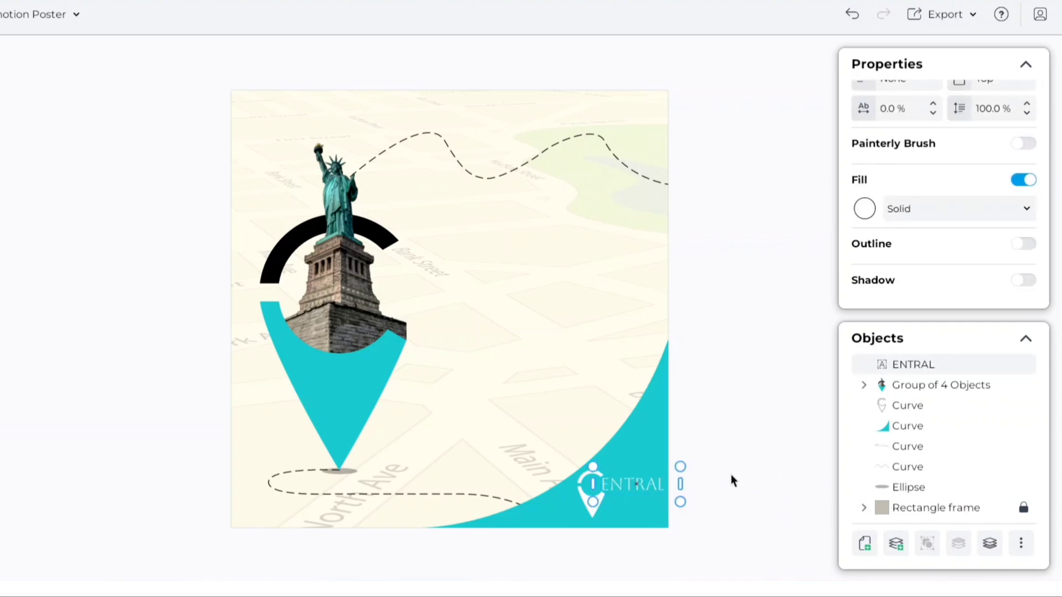
Duplicate the white "ENTRAL" text, place the copy directly beneath it and change its wording to "PARK".
key("ctrl+d")
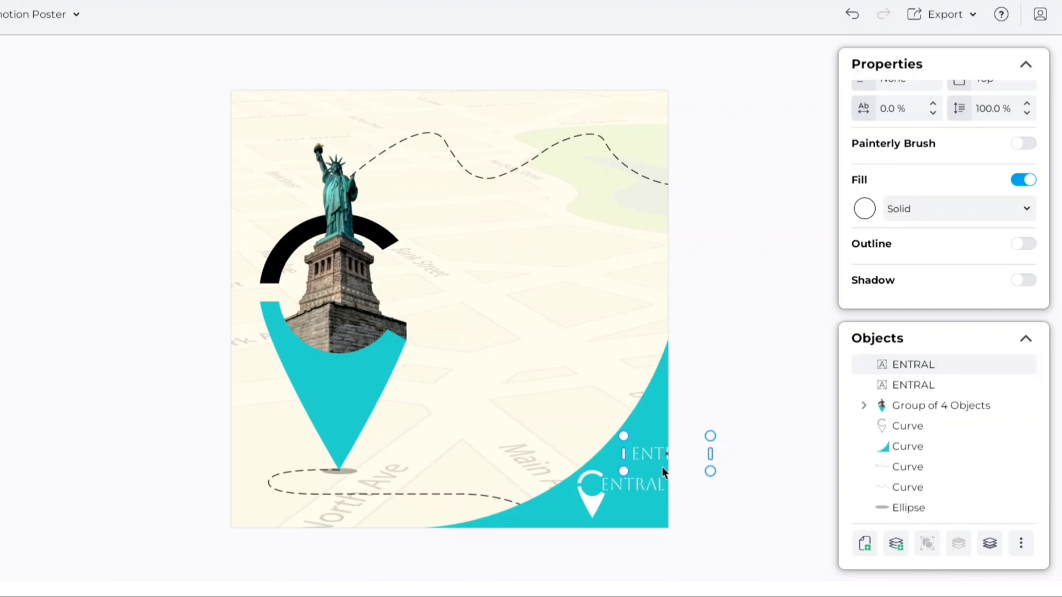
left_click_drag(630, 485, 636, 509)
double_click(646, 510)
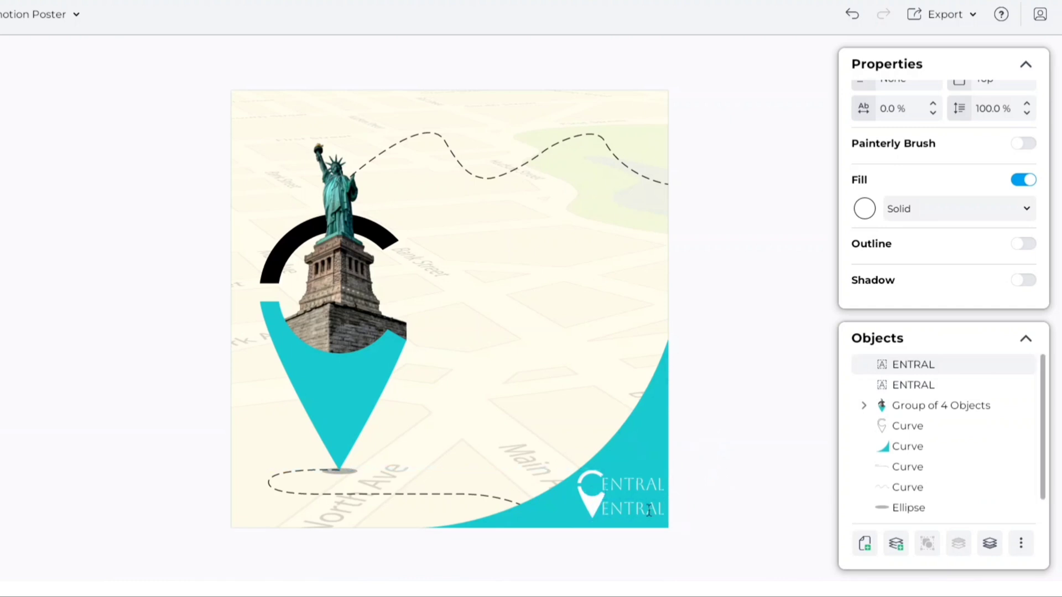
key("ctrl+a")
type("PARK")
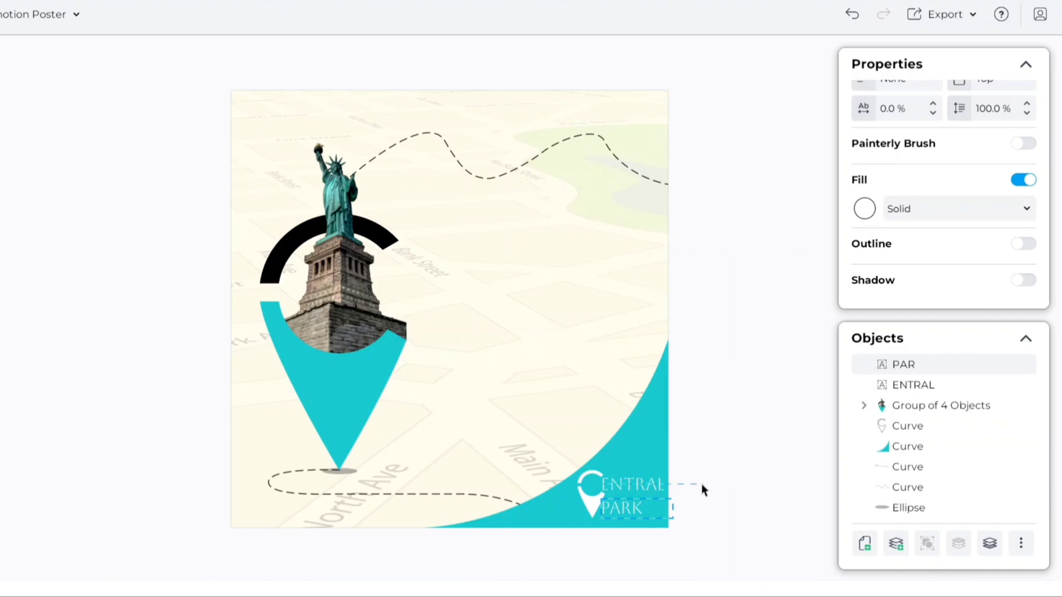
key("Escape")
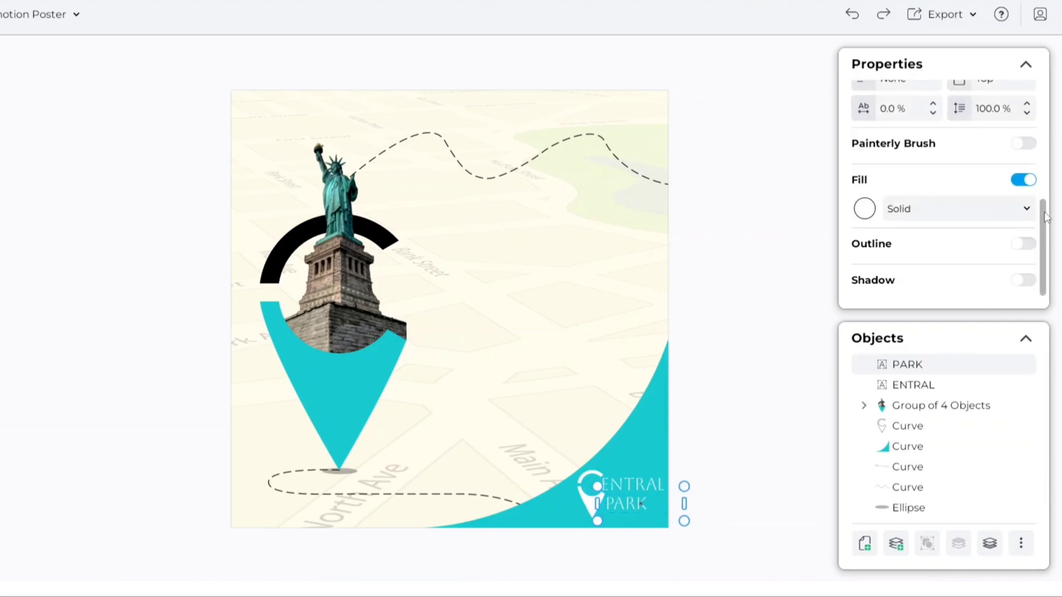
Increase the letter spacing of the "PARK" text so the word spreads beneath "ENTRAL".
scroll(1039, 150, "up", 2)
scroll(1039, 149, "up", 2)
left_click(867, 260)
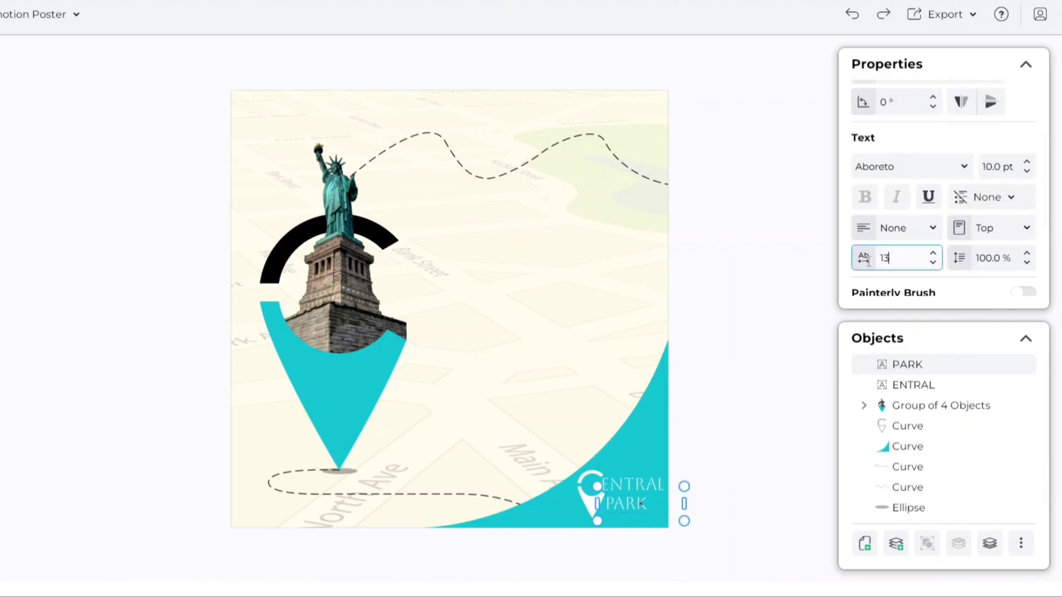
left_click(750, 364)
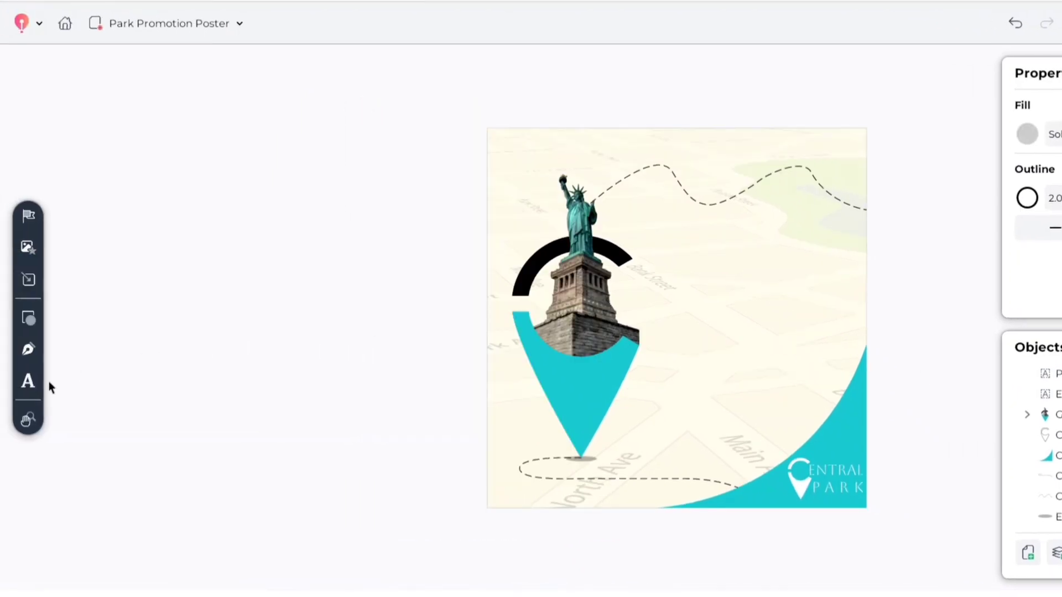
Add the text "AT THE" in a frame about 441 px wide on the map to the right of the statue.
left_click(28, 380)
left_click_drag(684, 252, 840, 293)
type("AT THE")
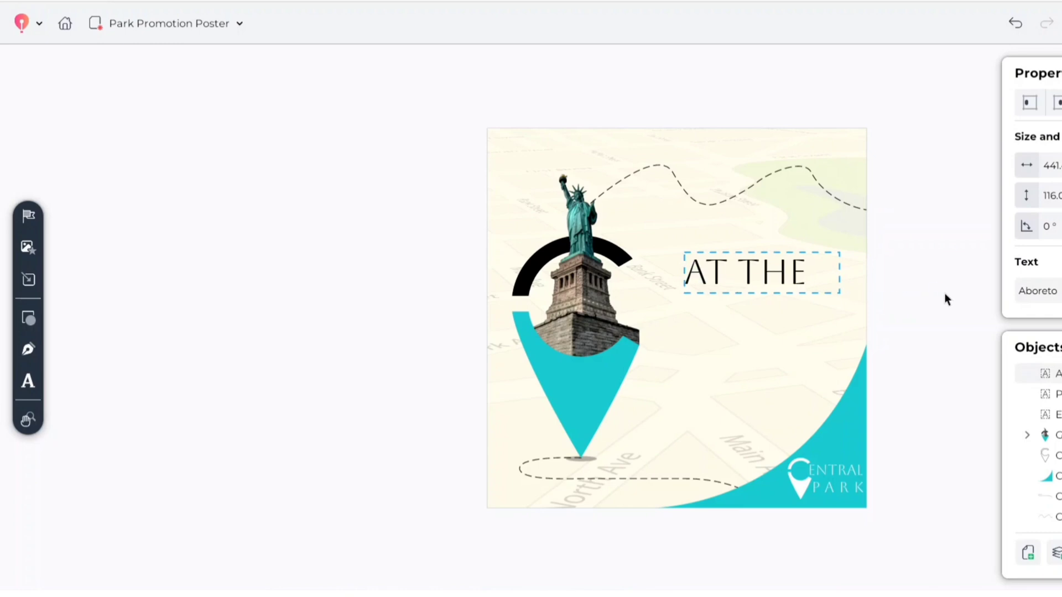
left_click(944, 294)
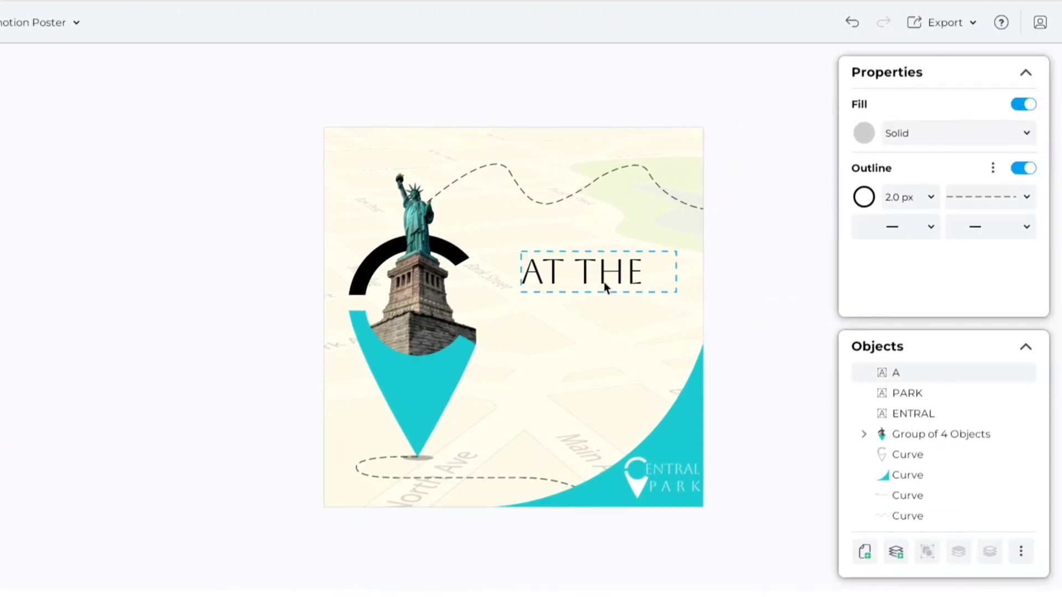
key("Escape")
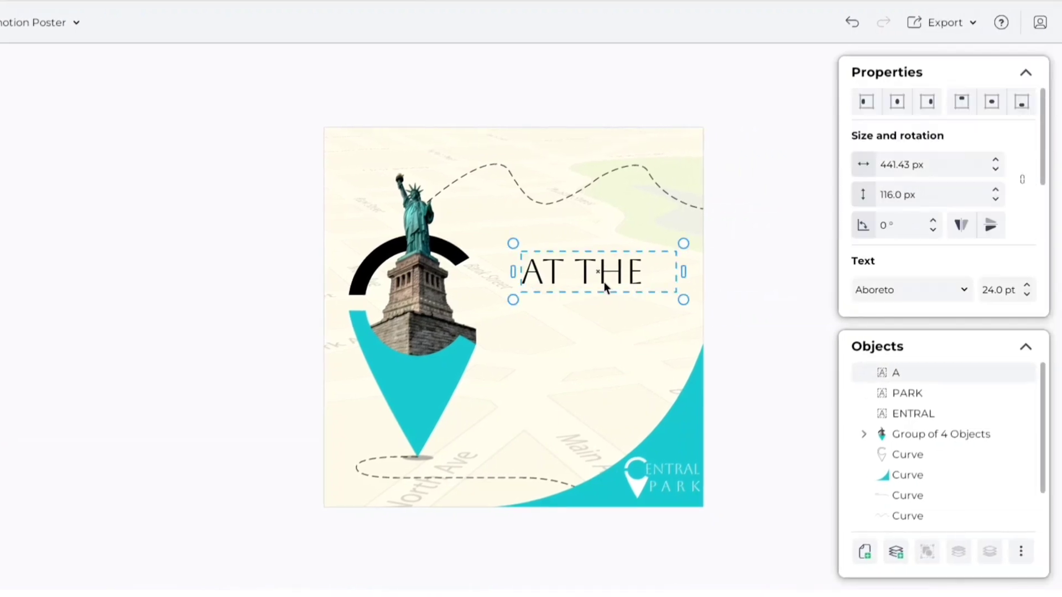
Set the "AT THE" text to the Agdasima Bold font at 35 pt.
left_click(966, 292)
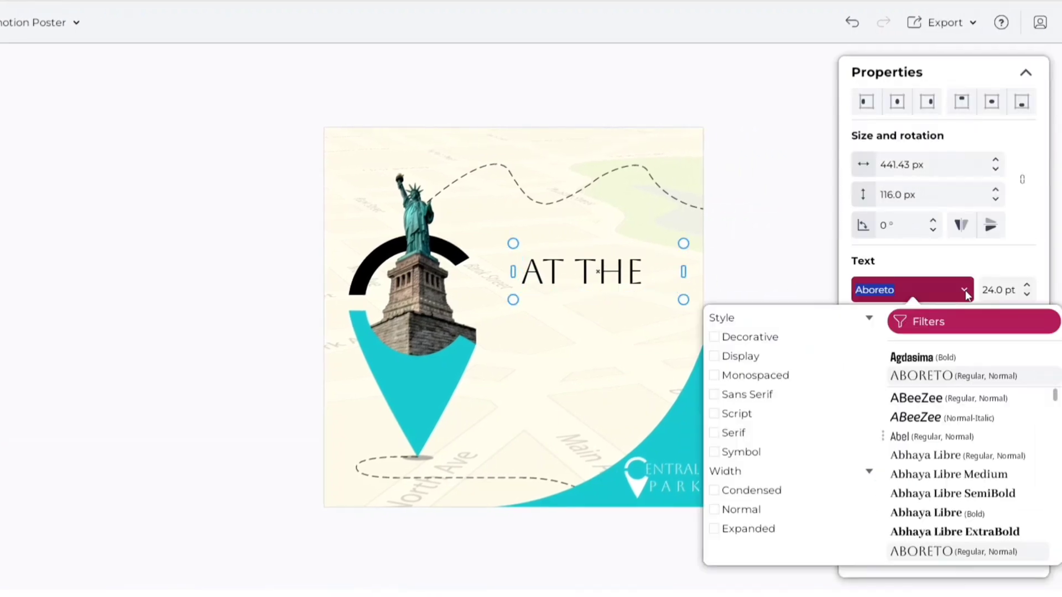
left_click(911, 357)
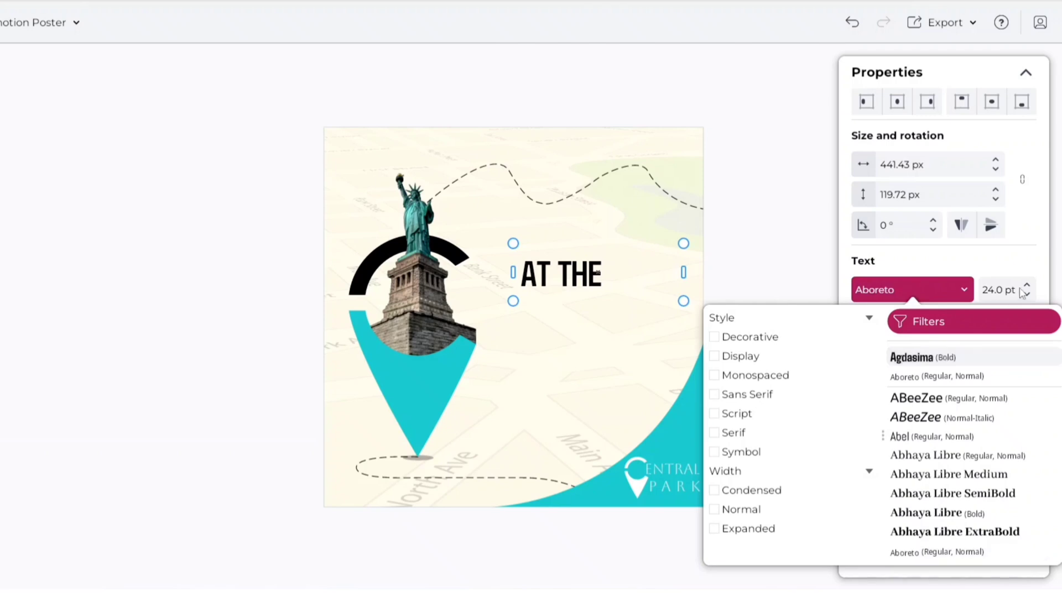
type("36")
key("Return")
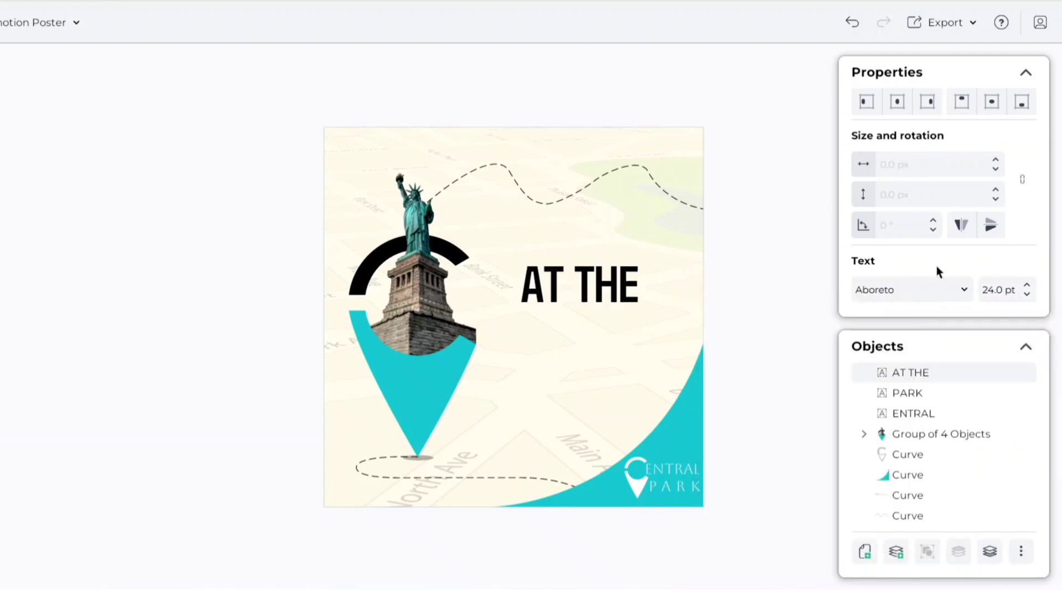
left_click(595, 290)
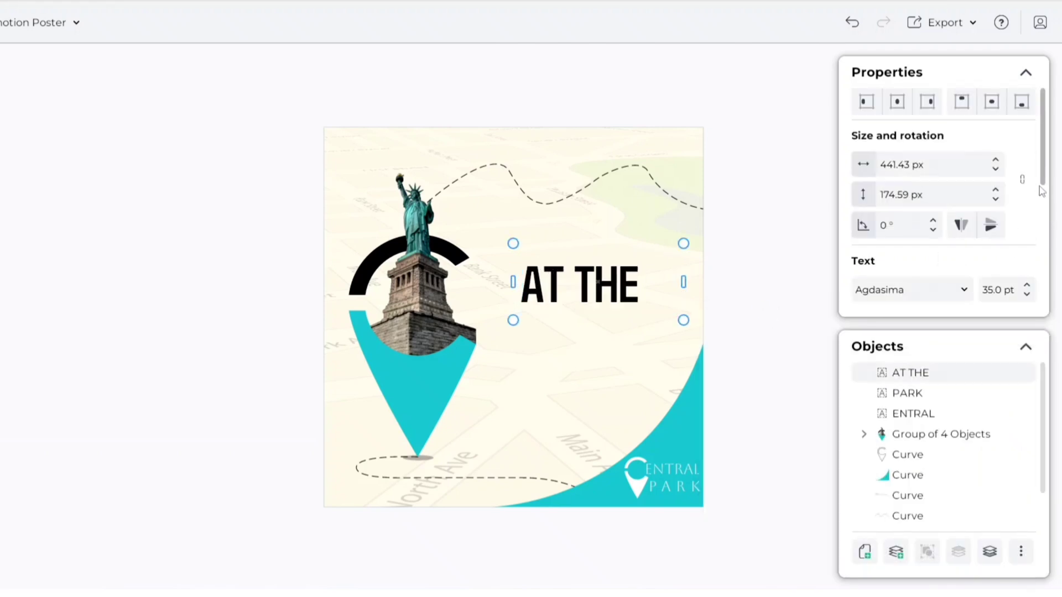
Set the letter spacing of the "AT THE" text to 35%.
left_click_drag(1043, 179, 1054, 222)
left_click(916, 284)
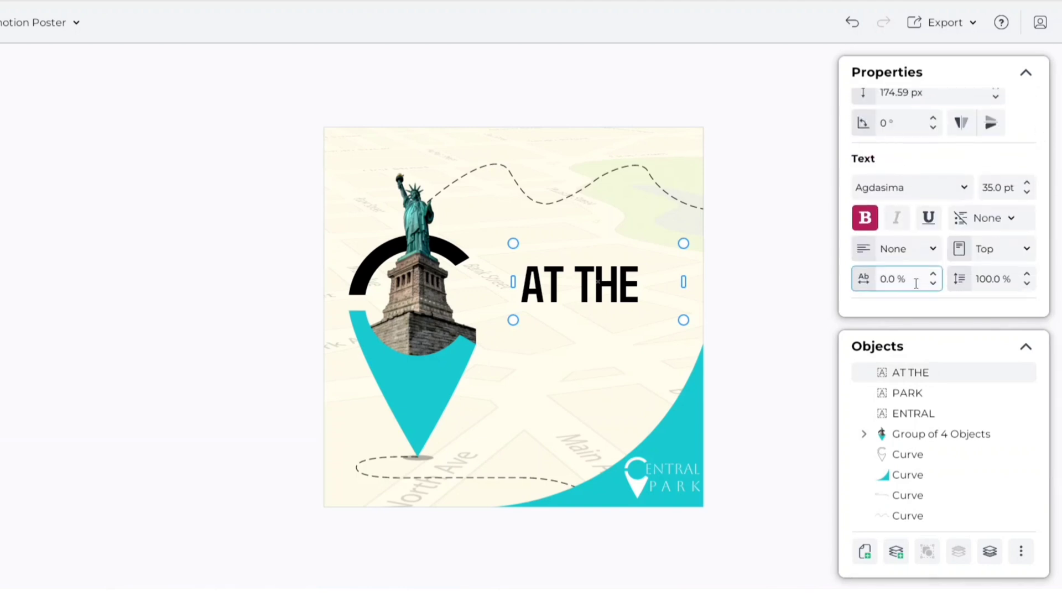
type("35")
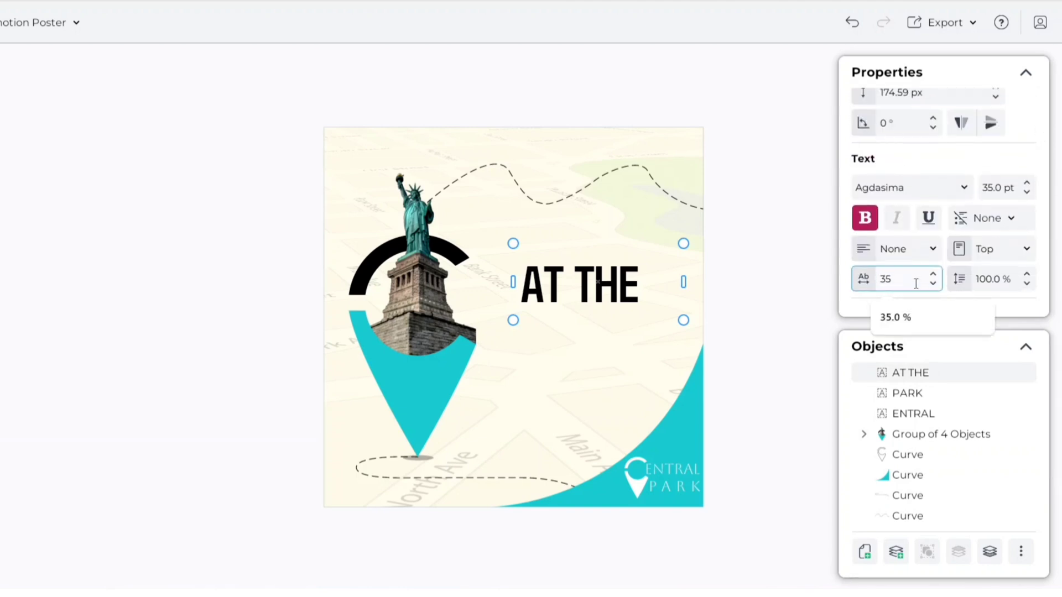
key("Return")
left_click(742, 327)
Duplicate the "AT THE" text, place the copy directly below and change its wording to "HEART".
left_click(639, 290)
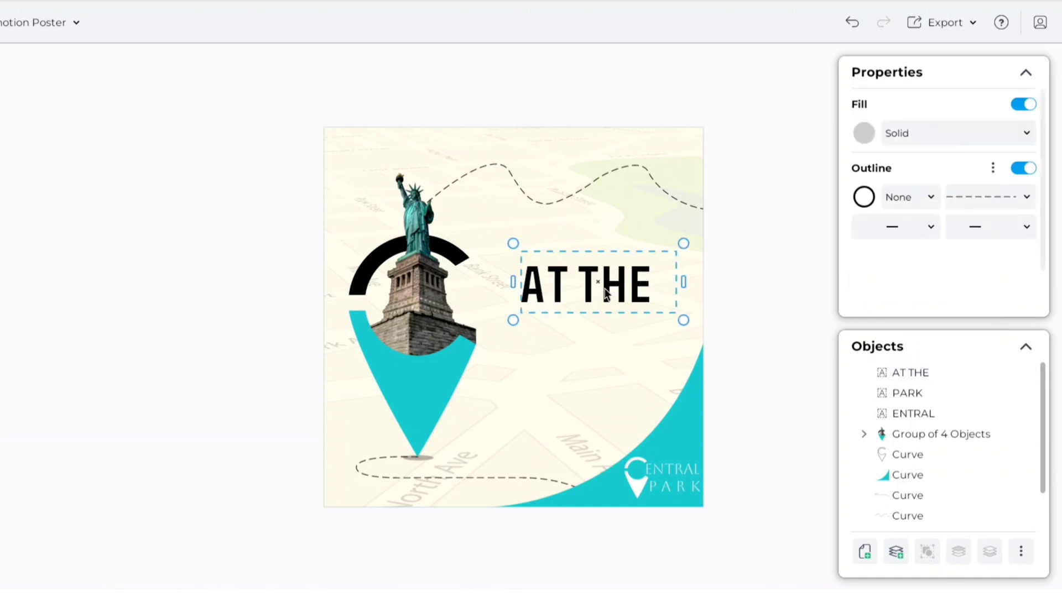
key("ctrl+d")
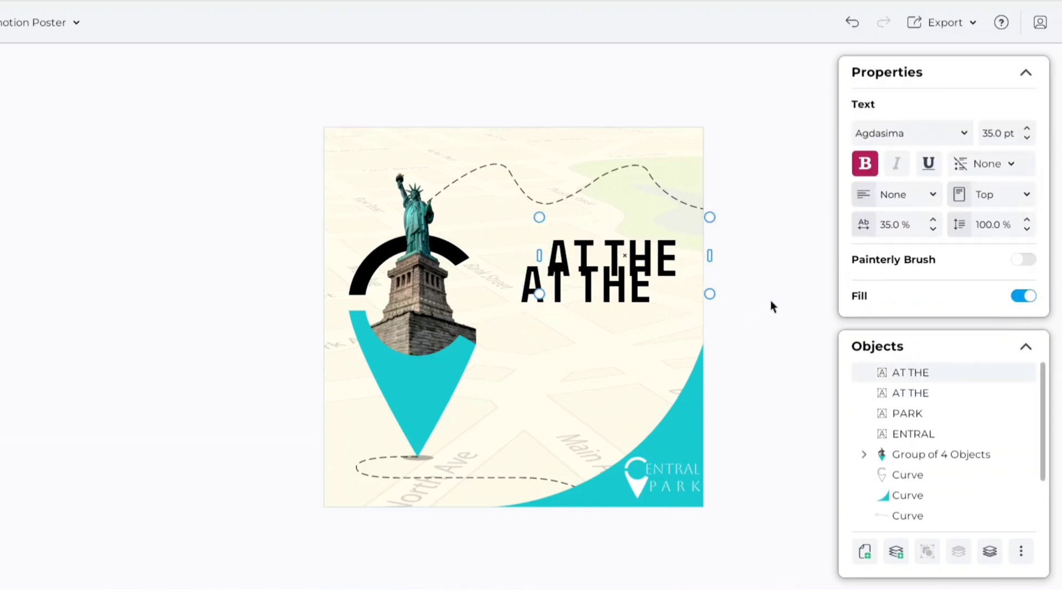
left_click_drag(619, 259, 595, 338)
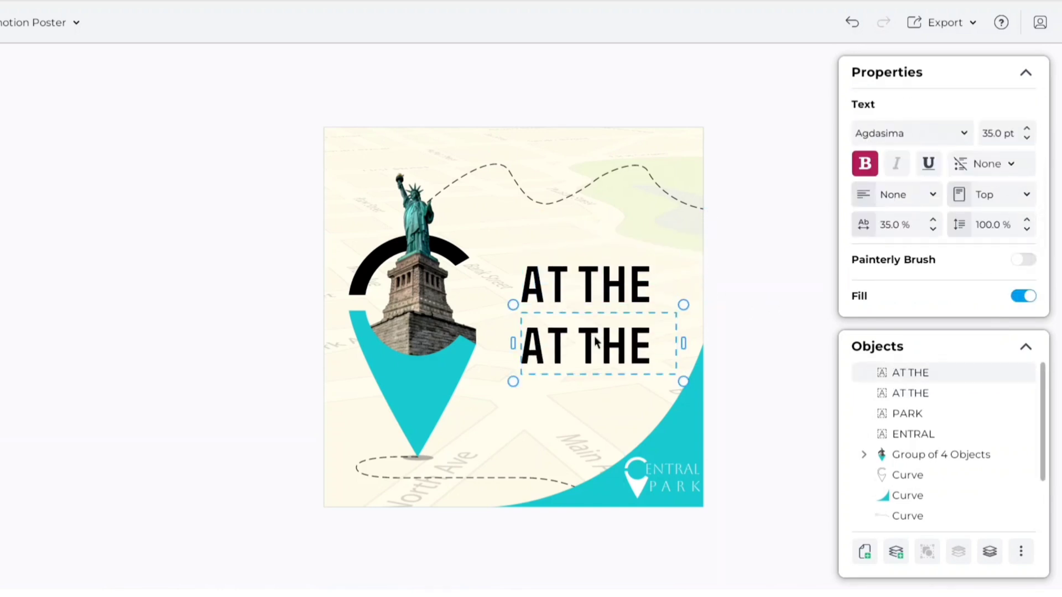
left_click(749, 360)
type("HEART")
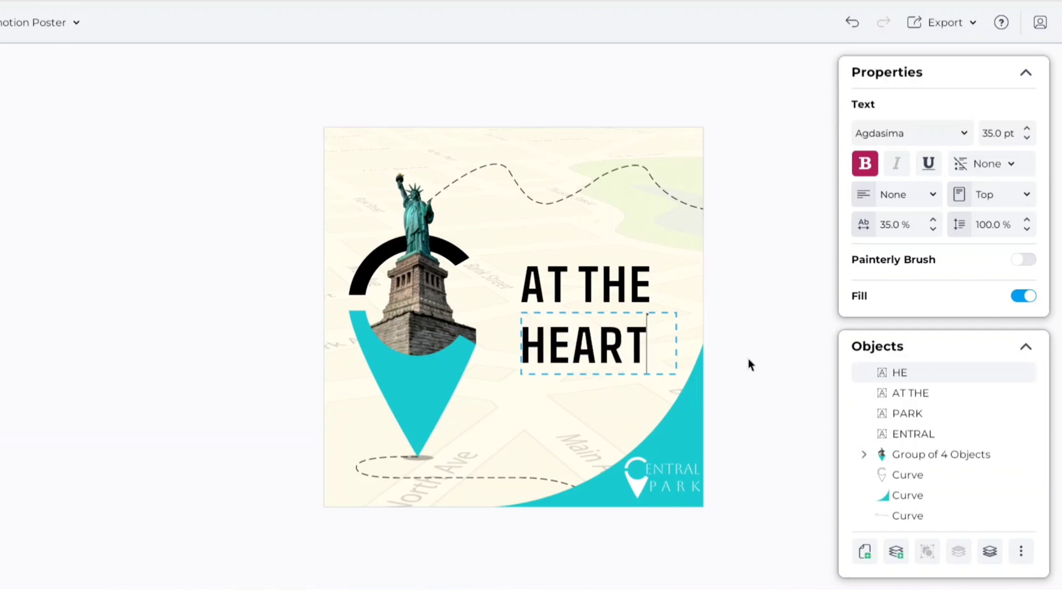
key("Escape")
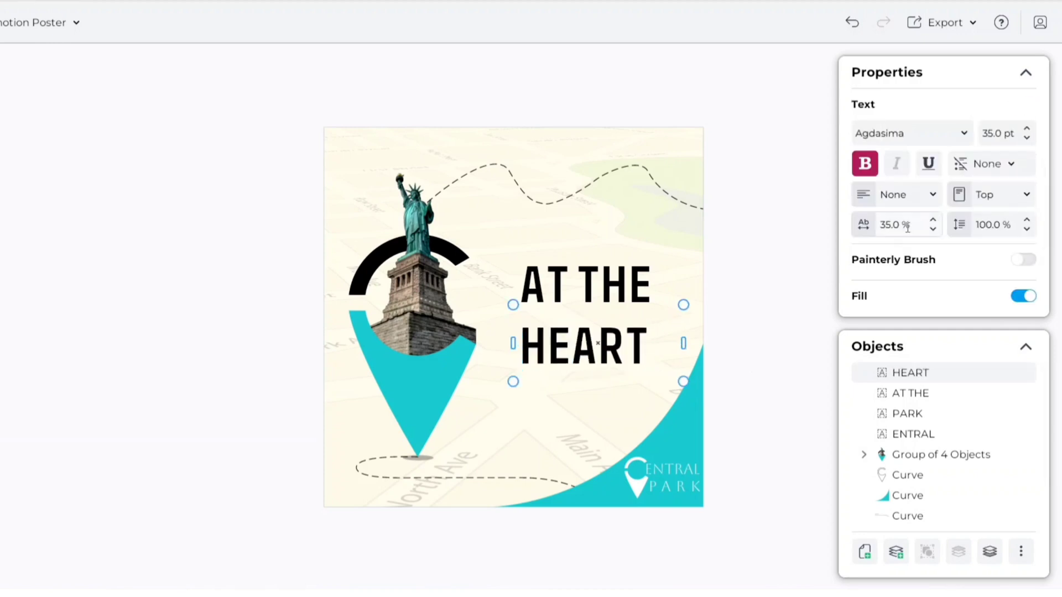
Set the letter spacing of the "HEART" text to 45%.
left_click(873, 237)
type("45")
key("Return")
left_click(747, 339)
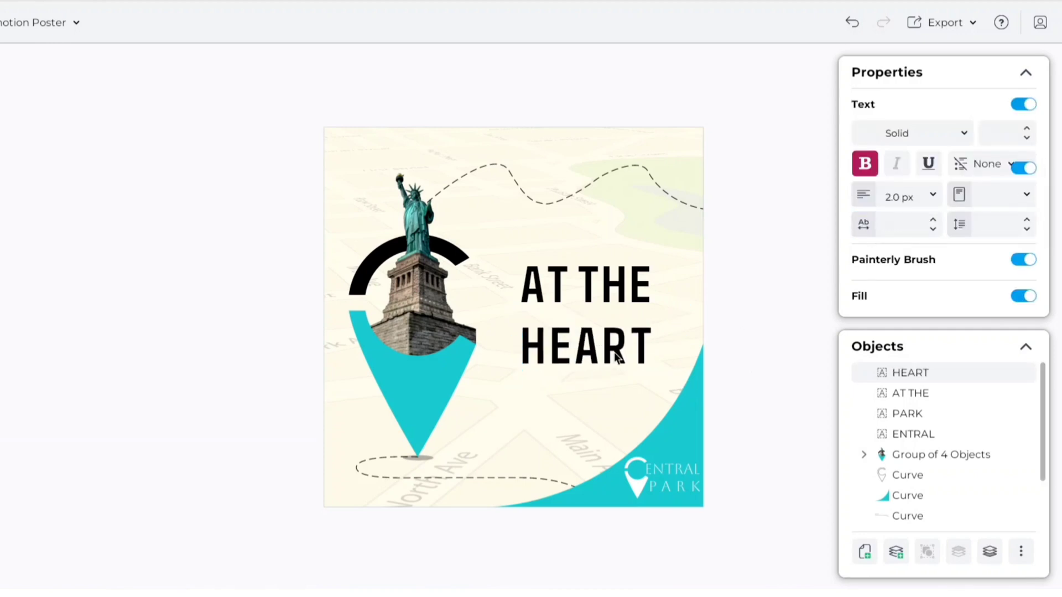
Tighten the gap between "AT THE" and "HEART", and add a copy of "HEART" below reading "OF".
left_click_drag(594, 350, 590, 381)
key("ctrl+d")
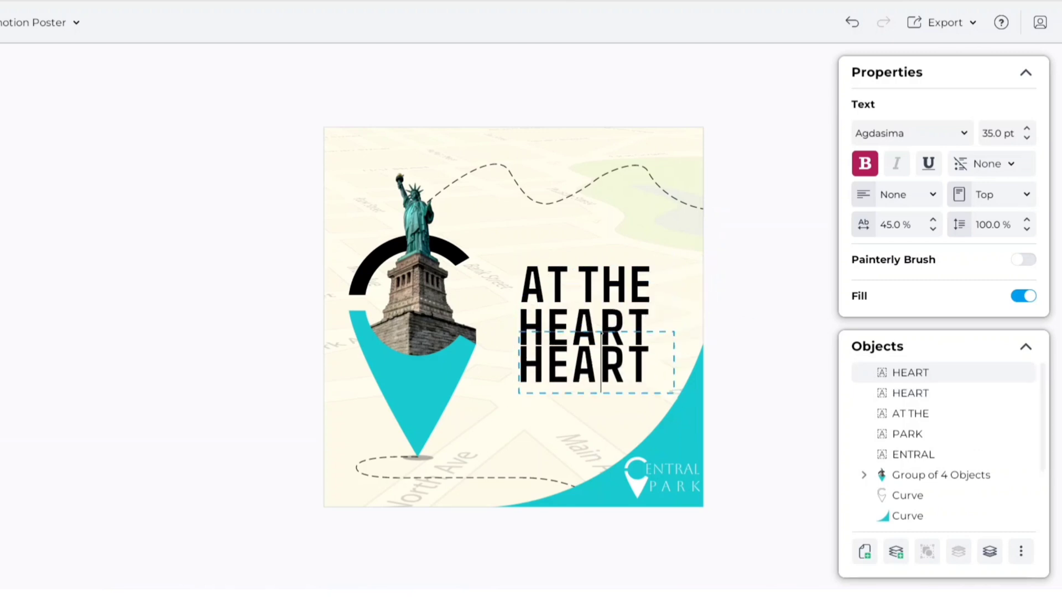
type("OF")
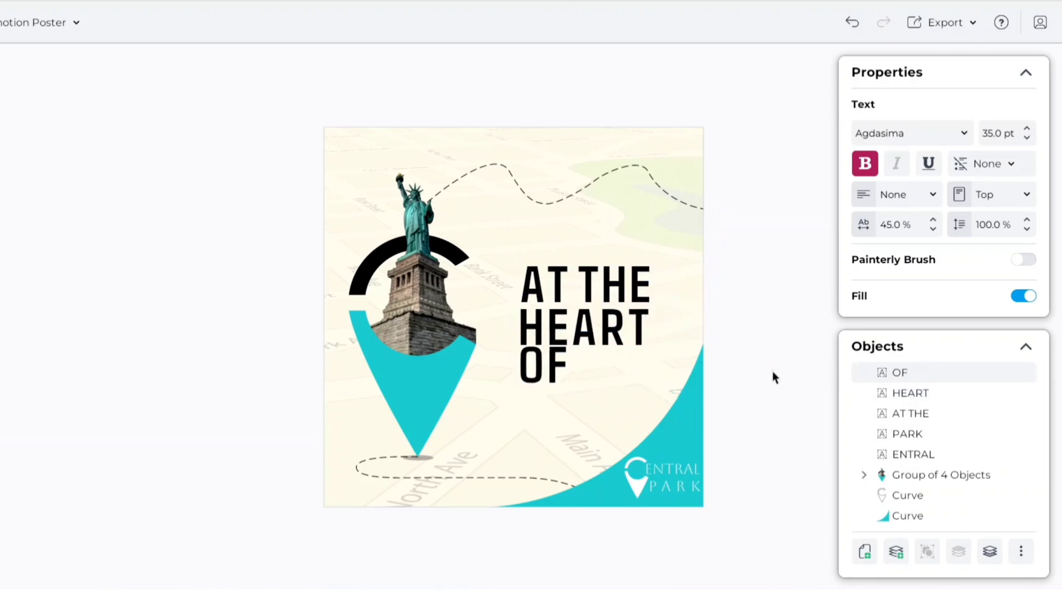
key("Escape")
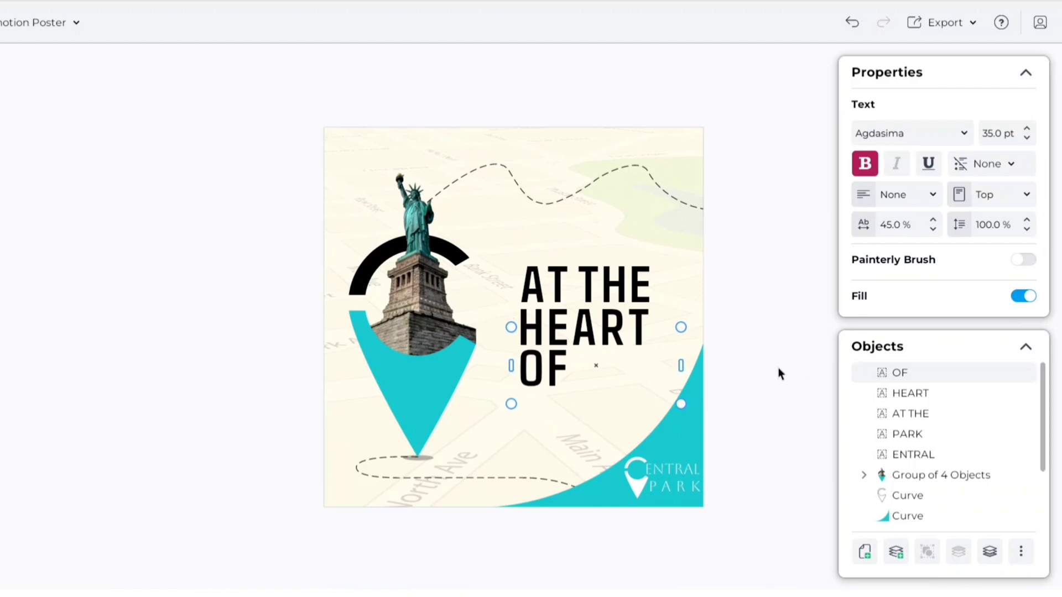
left_click(766, 370)
Duplicate the "OF" text, place the copy below it and change its wording to "LIBERTY".
left_click(528, 373)
key("ctrl+d")
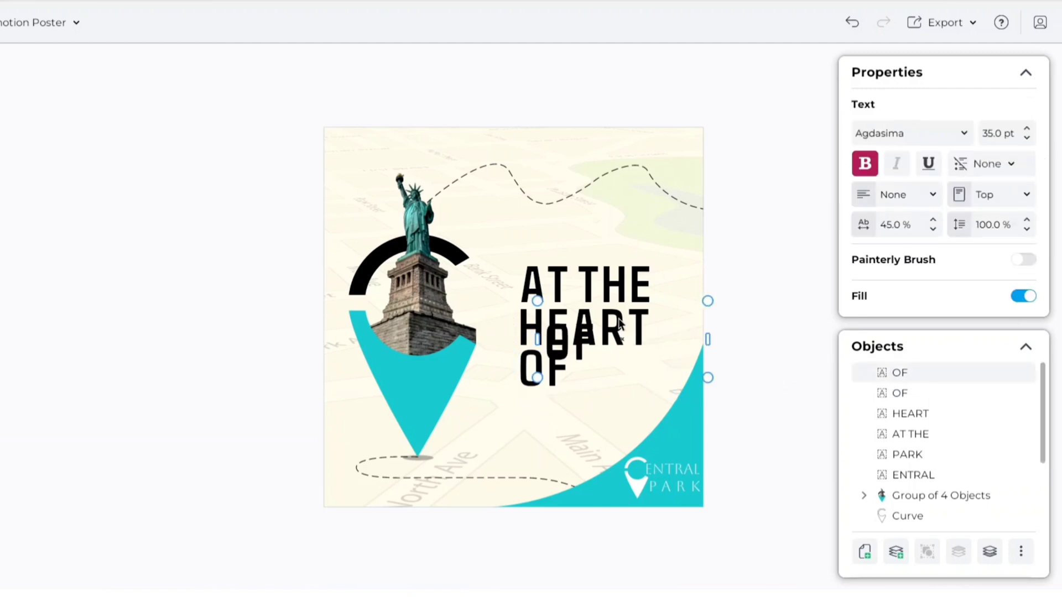
left_click_drag(569, 344, 534, 410)
key("Return")
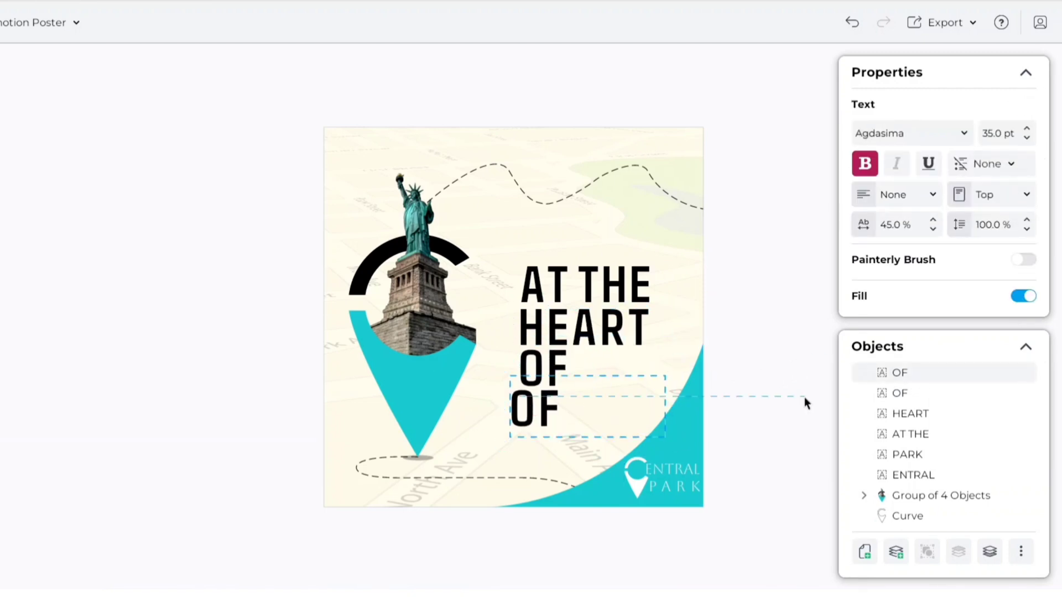
key("ctrl+a")
type("LIBERTY")
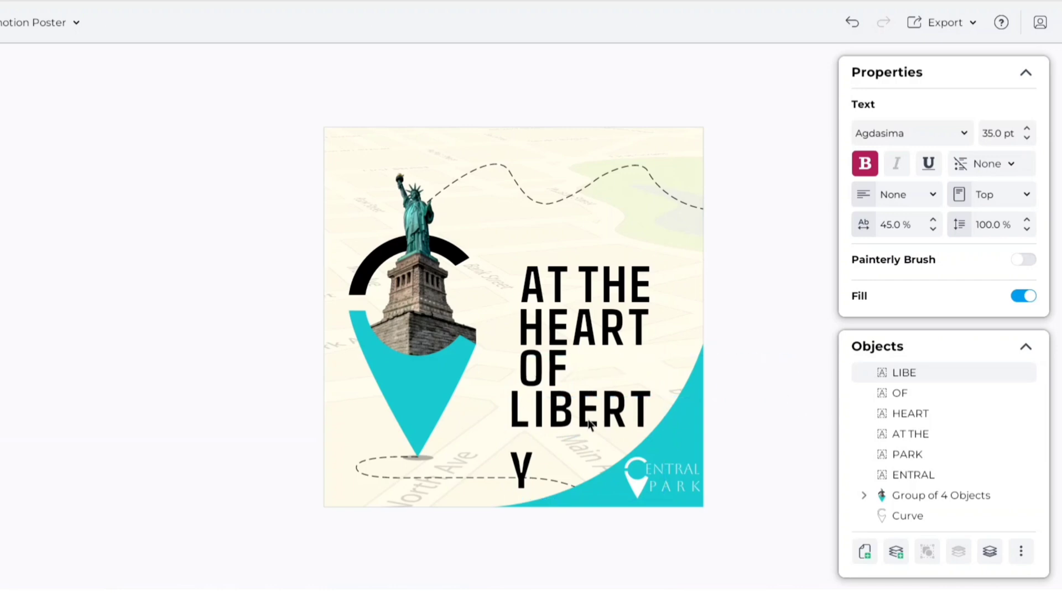
key("Escape")
Set the "LIBERTY" text to 25 pt with 60% letter spacing and align it with the headline lines just under "OF".
double_click(1005, 135)
type("25")
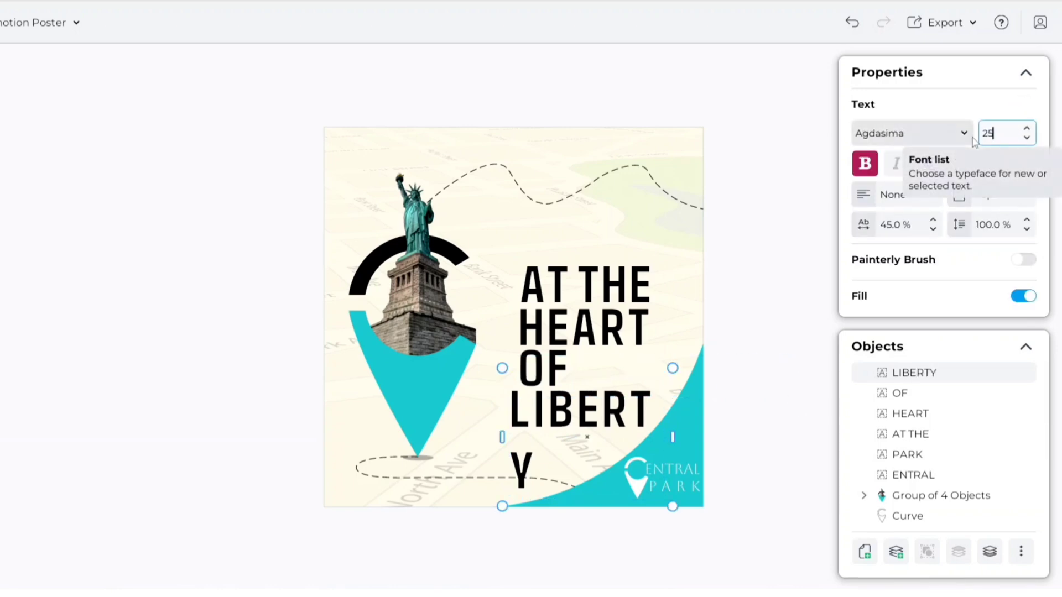
key("Return")
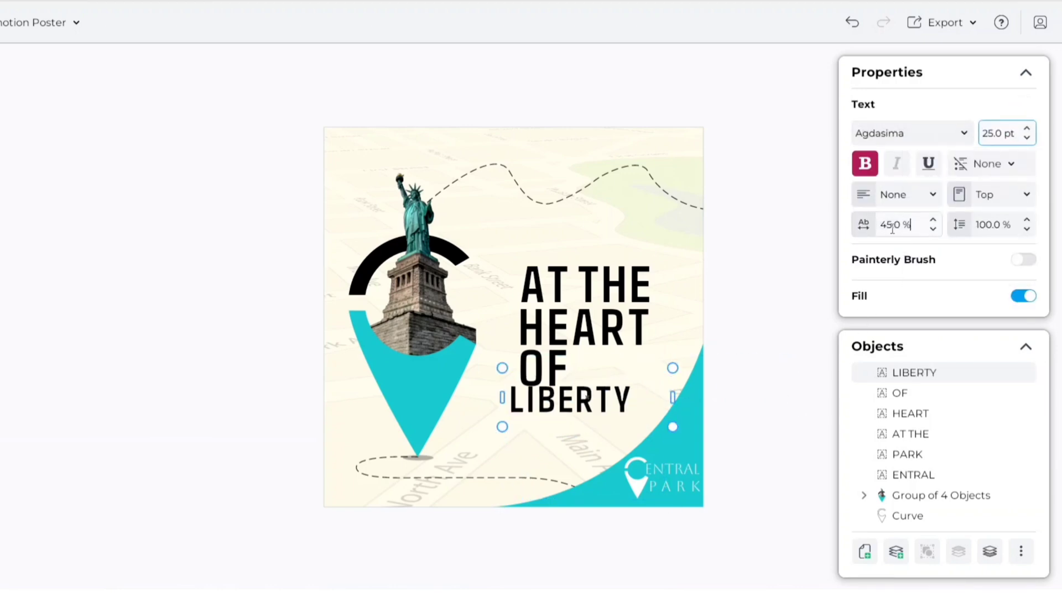
double_click(919, 225)
type("60")
key("Return")
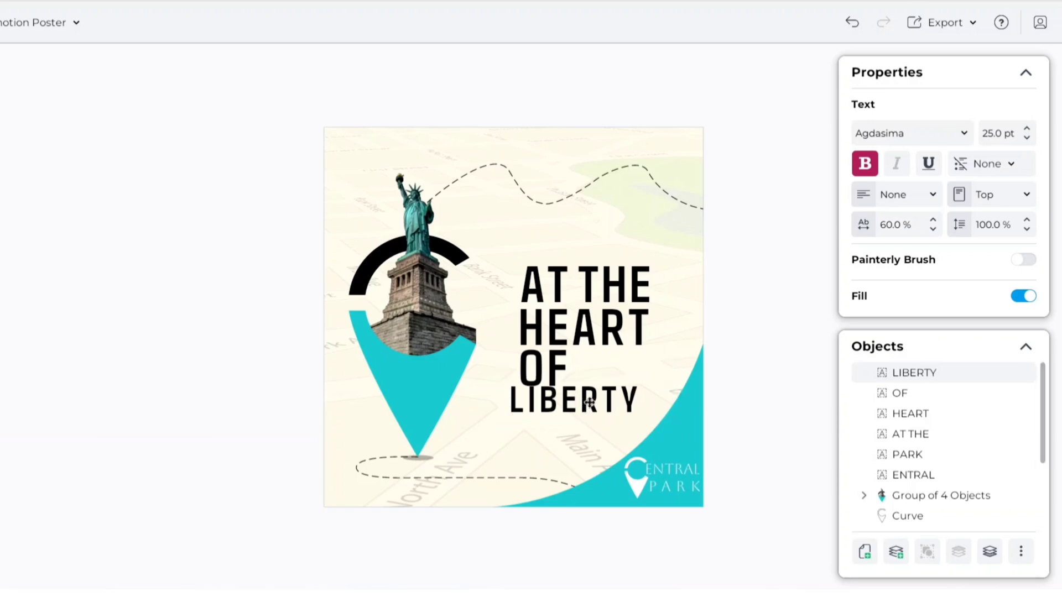
left_click_drag(572, 397, 582, 406)
Change the fill colour of the "LIBERTY" text to the turquoise project colour.
scroll(1038, 265, "down", 2)
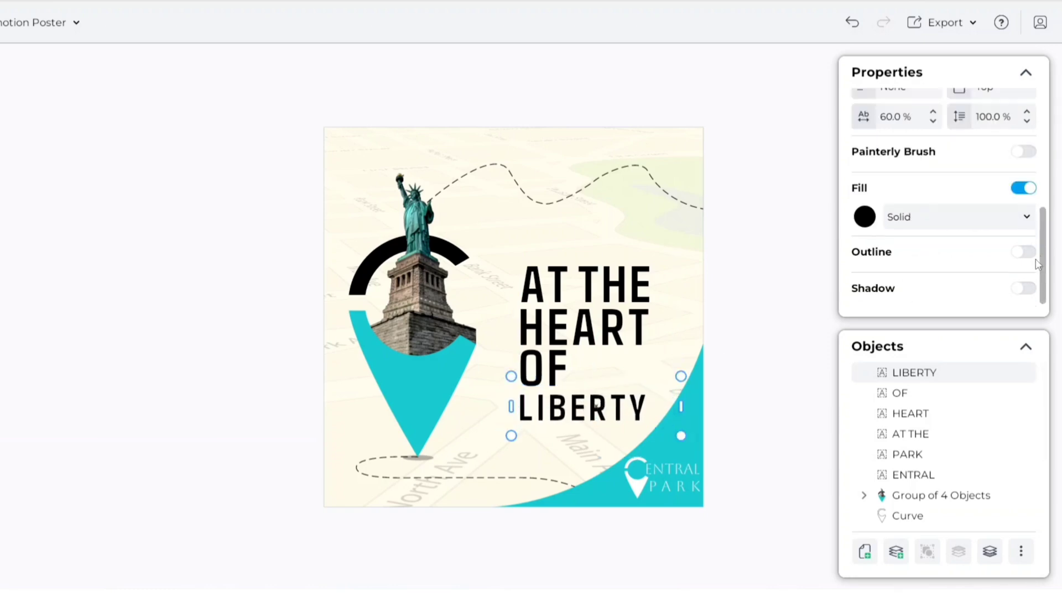
left_click(866, 217)
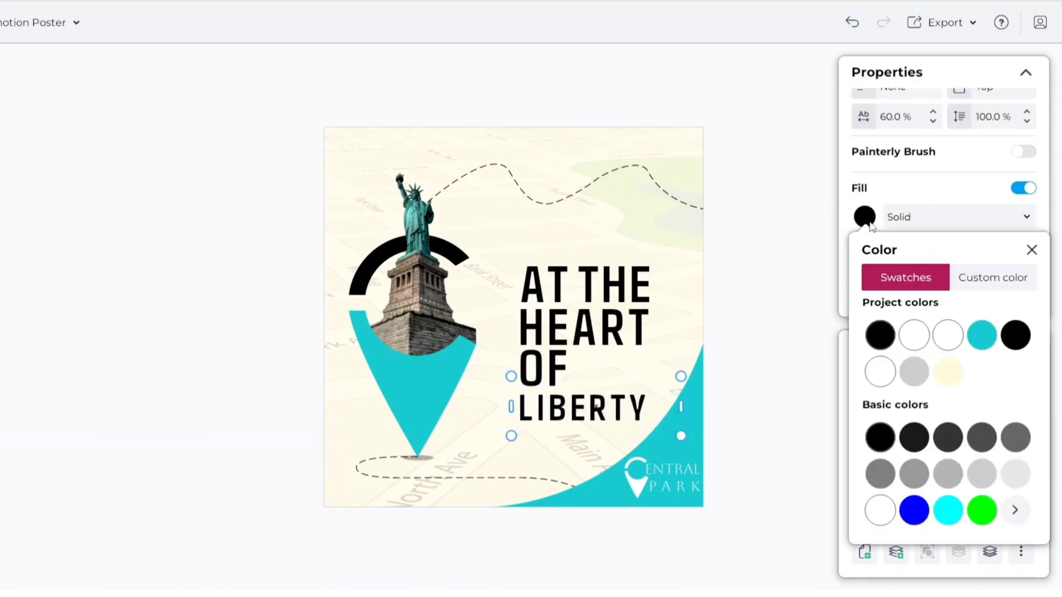
left_click(982, 335)
left_click(764, 339)
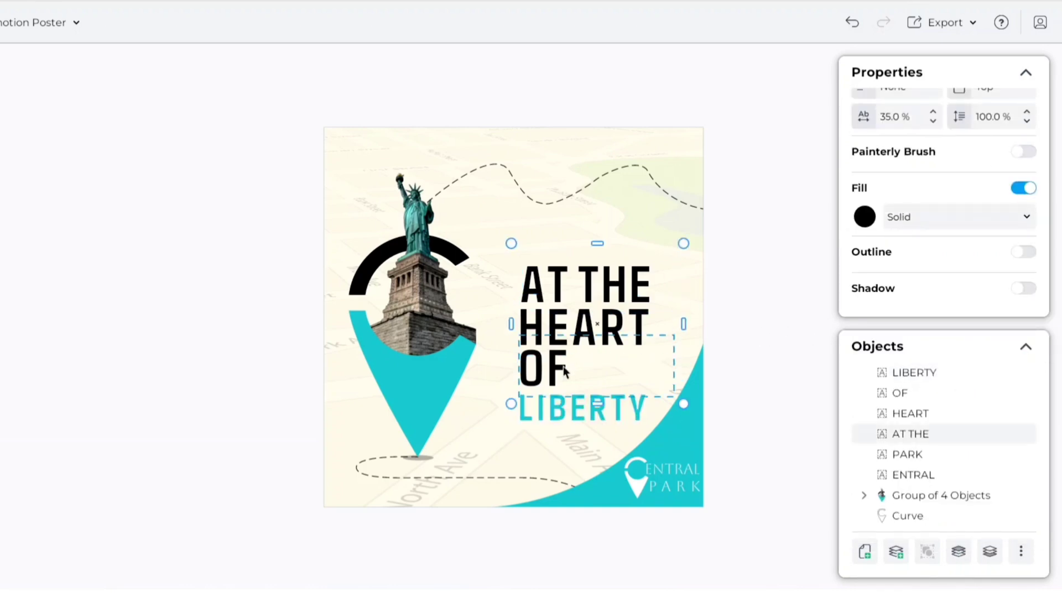
Move the four headline lines "AT THE", "HEART", "OF" and "LIBERTY" together closer to the statue pin.
left_click_drag(528, 322, 546, 324)
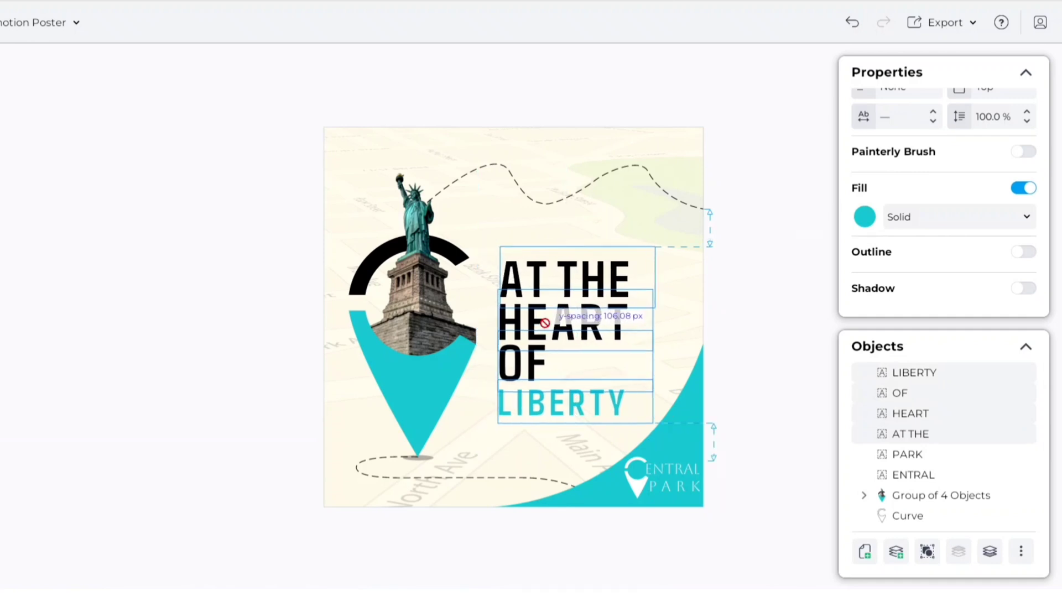